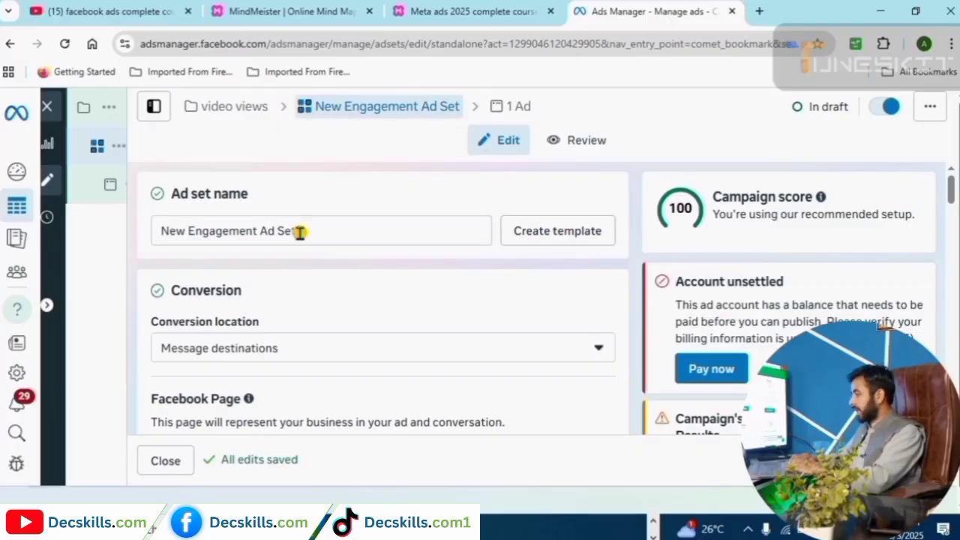
Replace the ad set name 'New Engagement Ad Set' with 'video views'.
drag(300, 230, 146, 246)
text(video views)
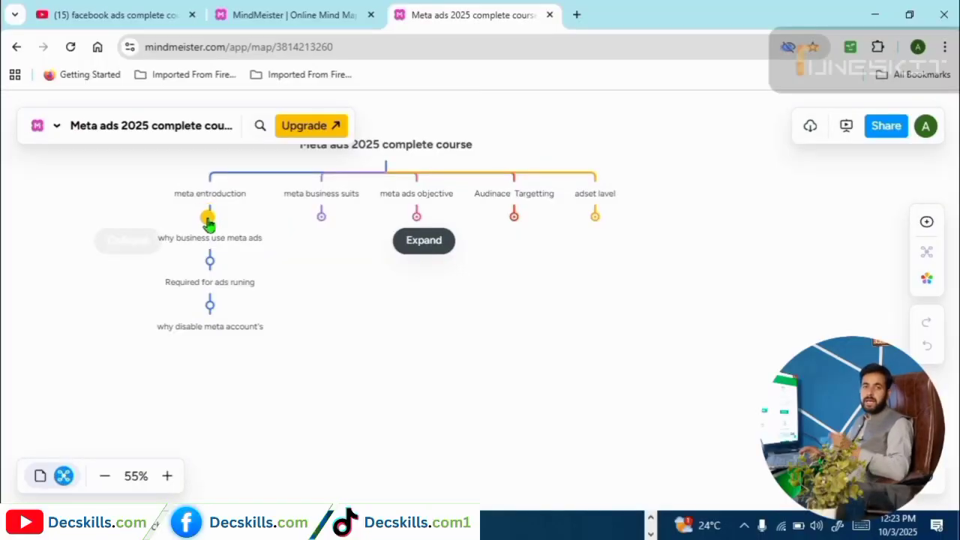
Collapse the meta entroduction branch in the Meta ads 2025 course map.
click(209, 217)
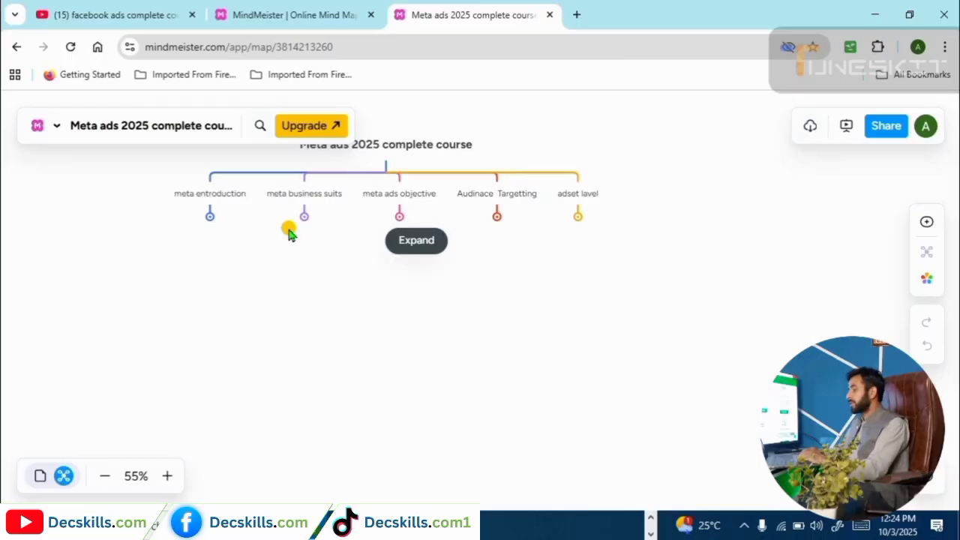
Expand meta entroduction to list why business use meta ads, Required for ads runing, why disable meta account's.
click(210, 218)
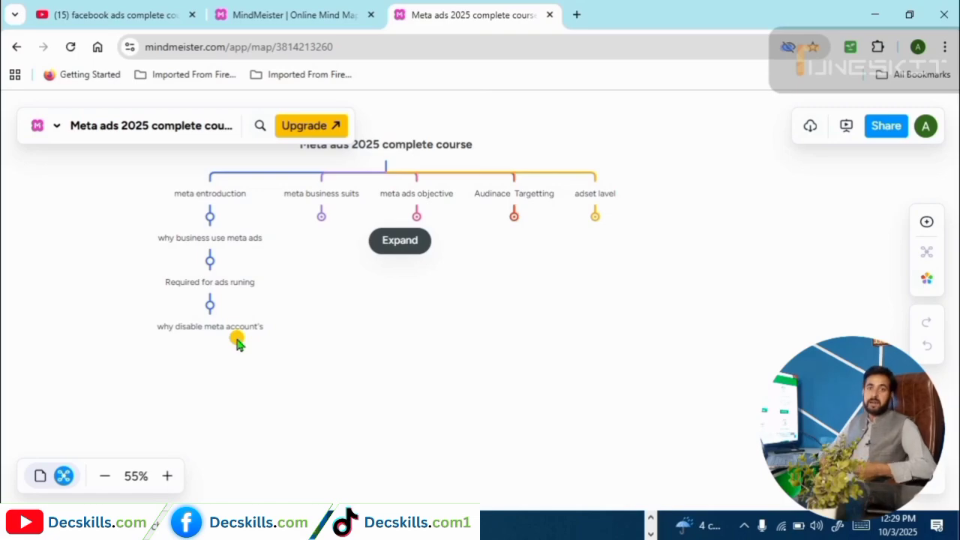
Collapse meta entroduction and expand meta business suits down to setup payment method.
click(209, 216)
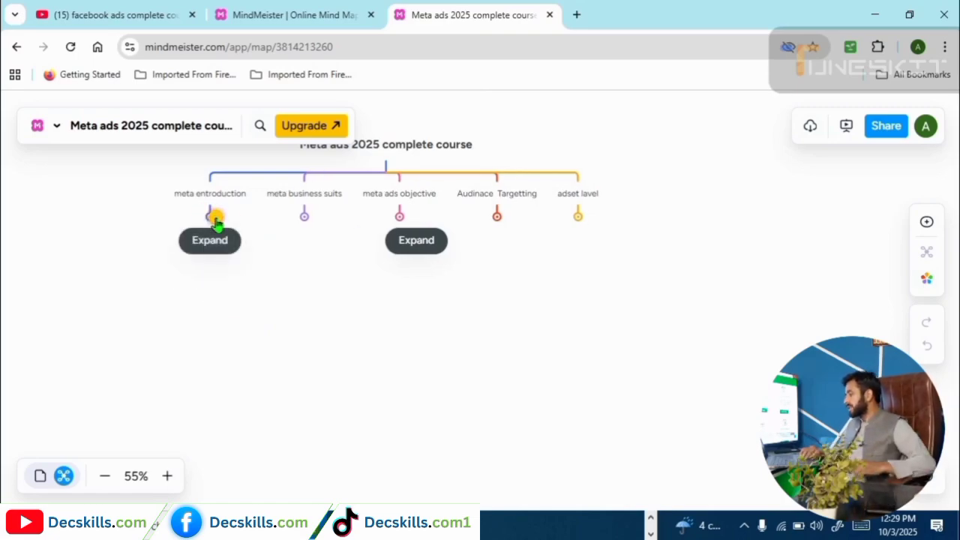
click(304, 216)
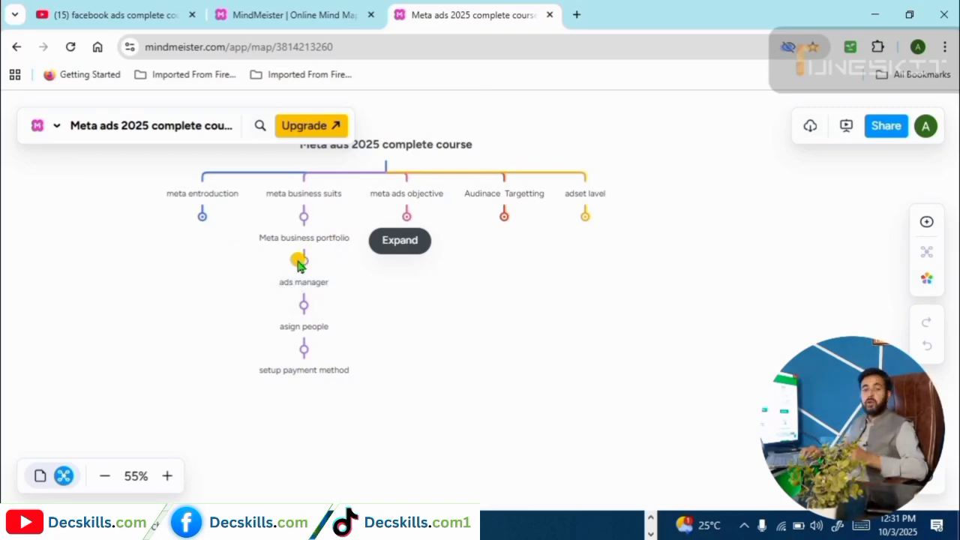
Open Facebook's home feed in a new tab via a 'face' search, then return to MindMeister.
click(579, 18)
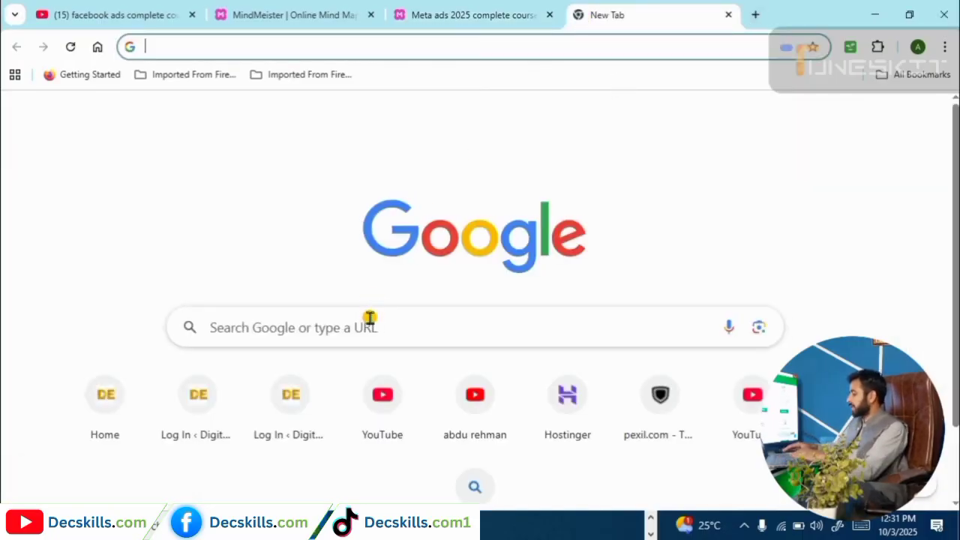
click(369, 319)
text(face)
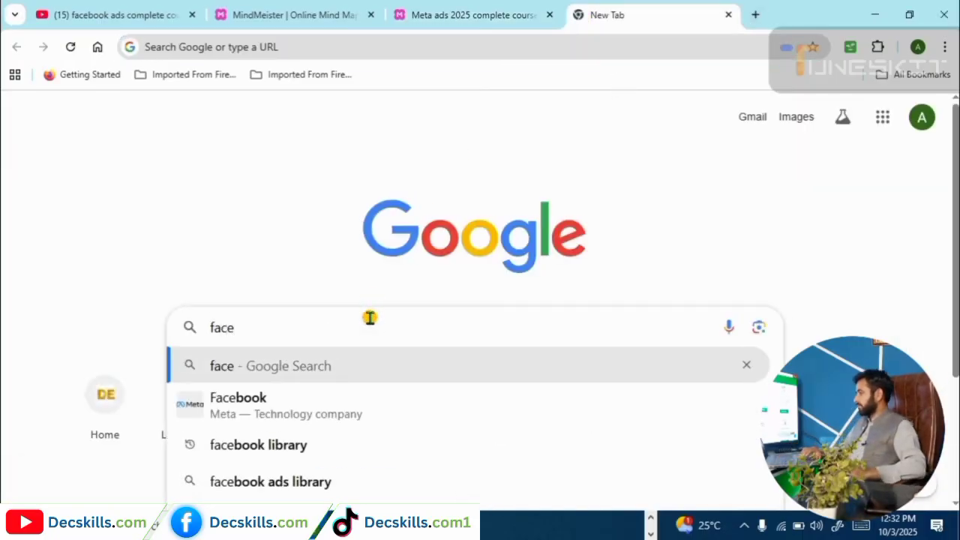
click(274, 411)
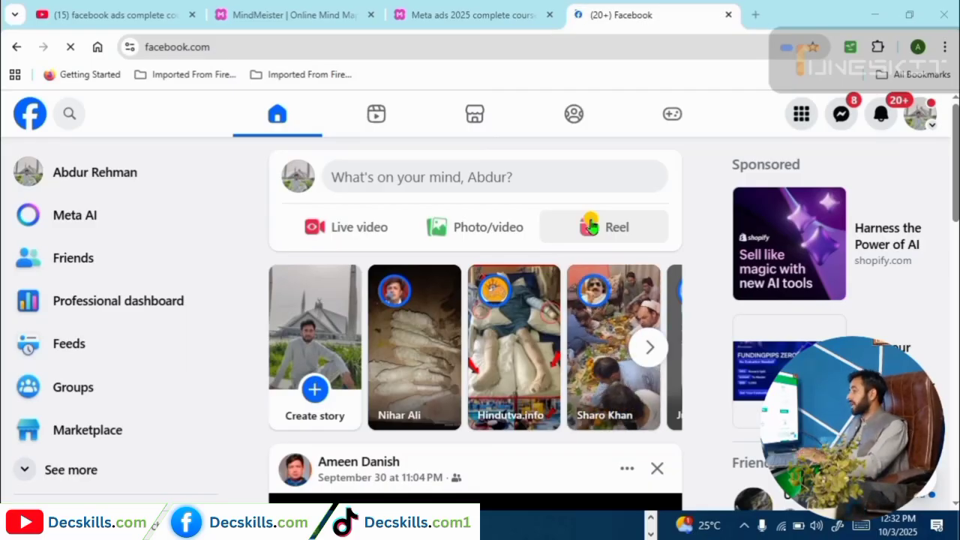
click(459, 14)
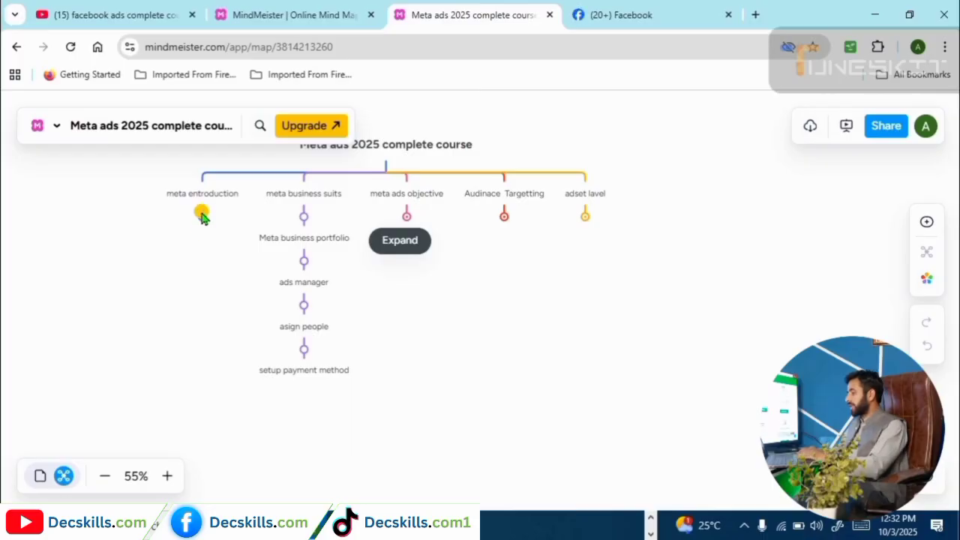
Expand meta entroduction so both it and meta business suits show their subtopics.
click(201, 224)
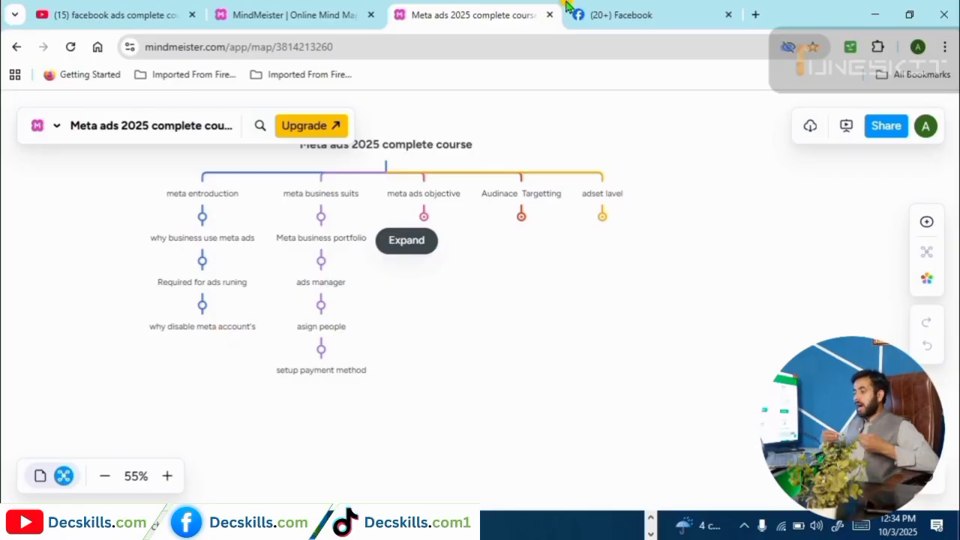
From the Facebook tab, start a new tab and enter business.facebook.com/ in Google search.
click(630, 11)
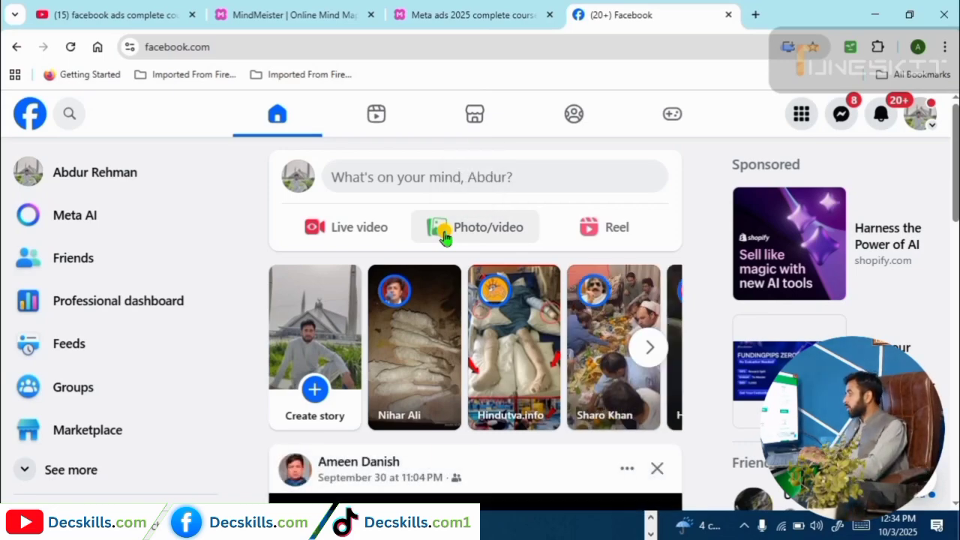
click(756, 15)
click(354, 327)
text(busine)
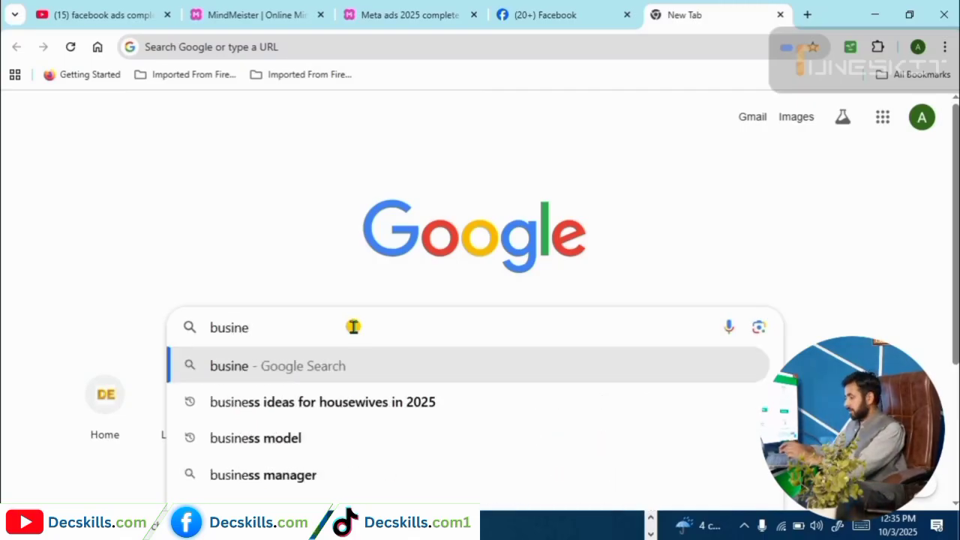
text(ss.facebook.com)
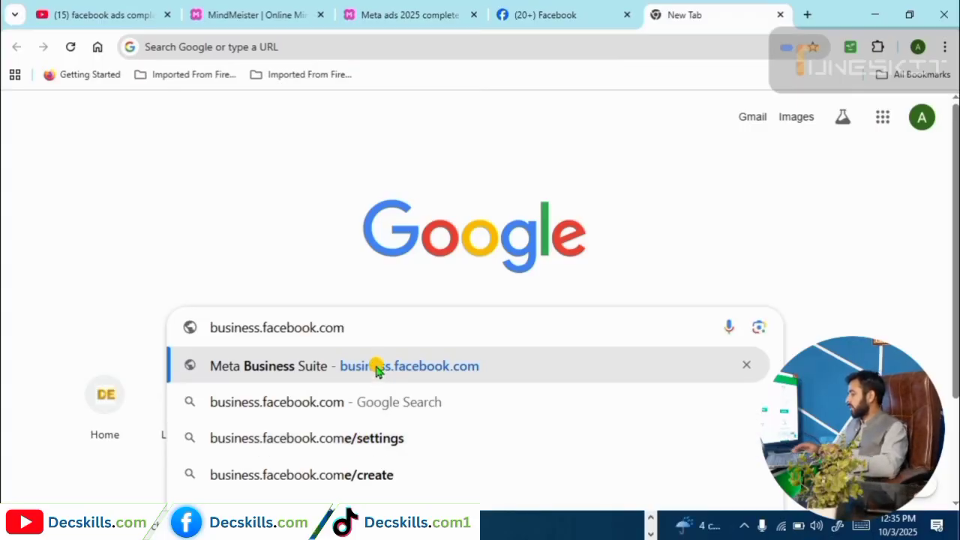
text(/overview. click create account)
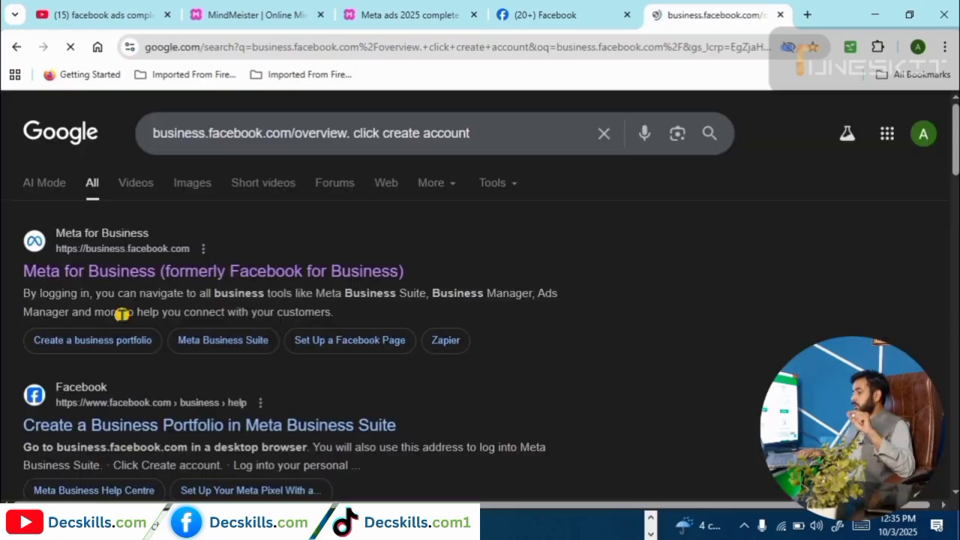
Load the Meta Business Suite home page from the business.facebook.com suggestion.
click(404, 488)
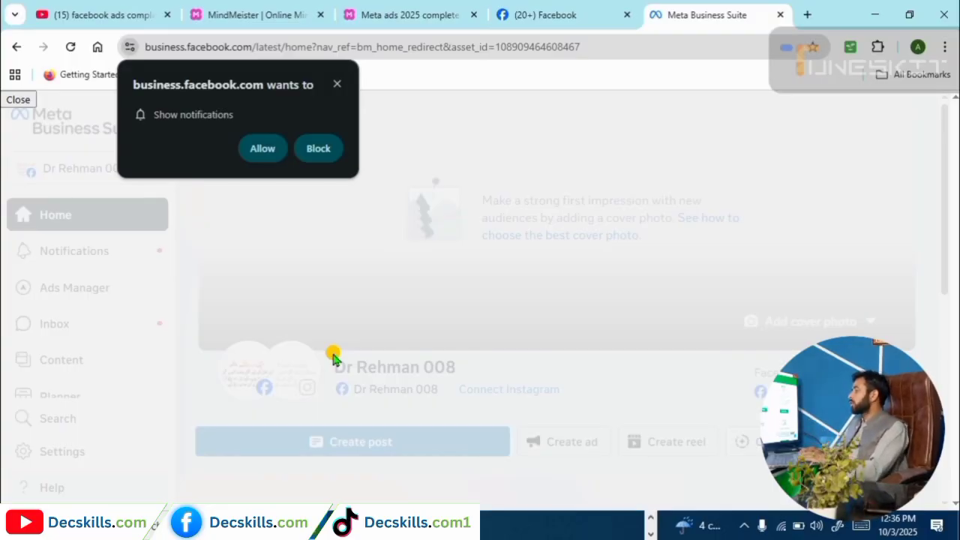
Open Ads Manager from Facebook's full menu, then go back to the MindMeister course map.
click(545, 16)
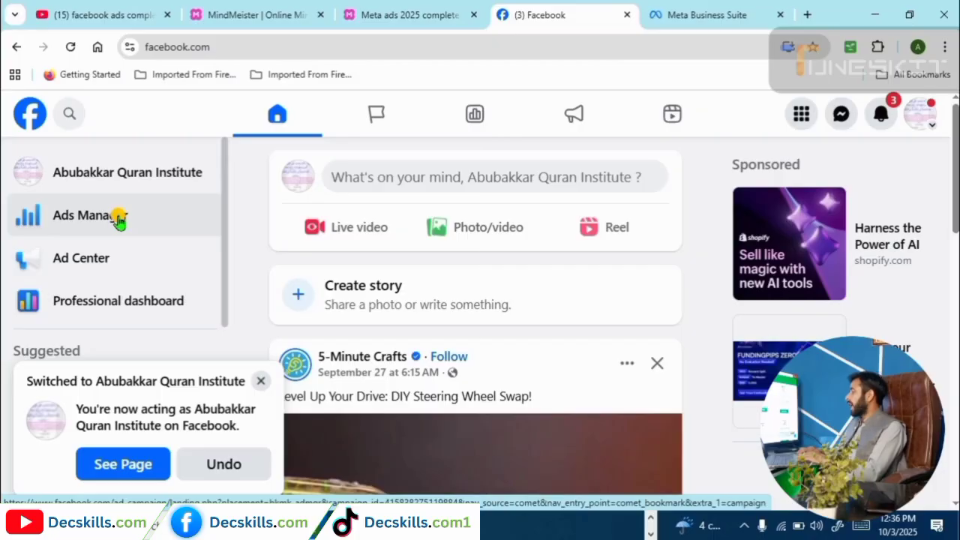
click(803, 116)
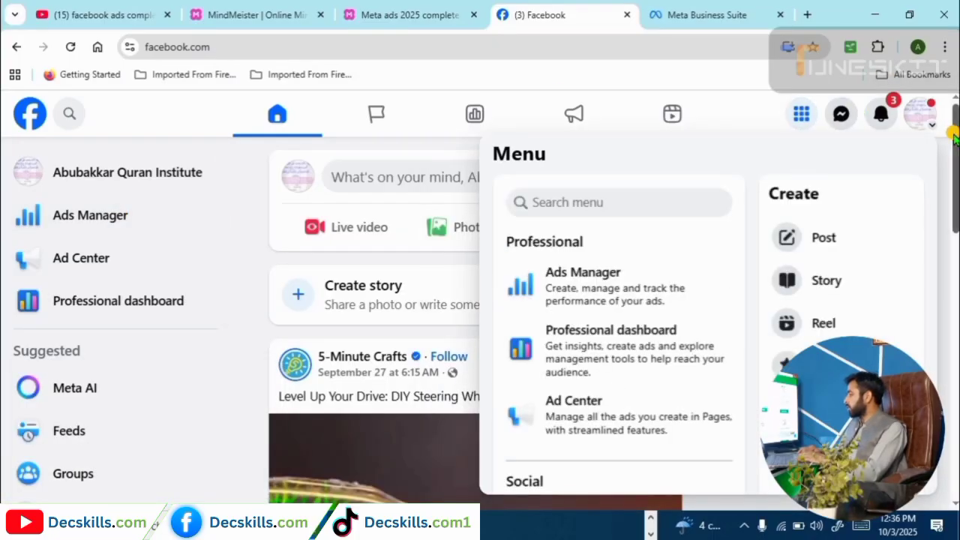
scroll(954, 143, down, 1)
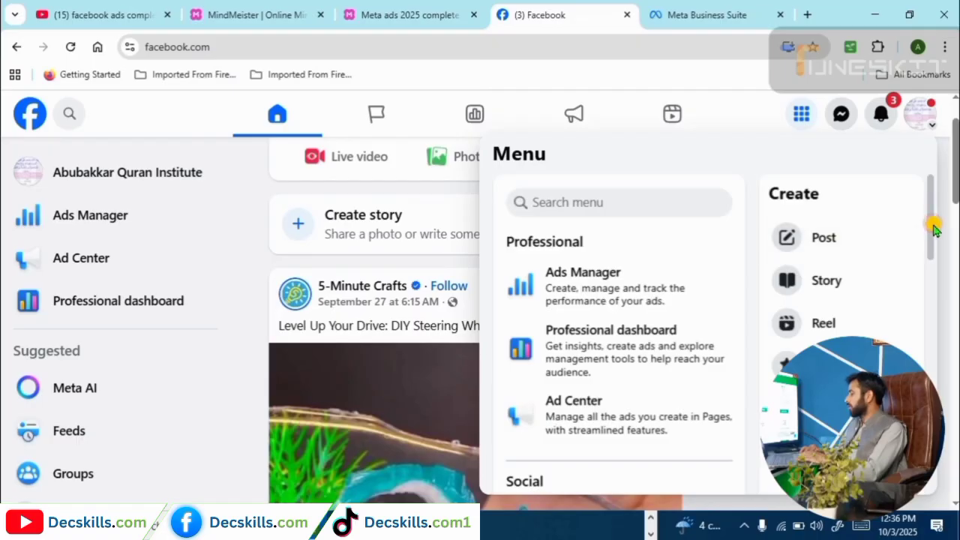
scroll(935, 244, down, 1)
drag(935, 255, 900, 183)
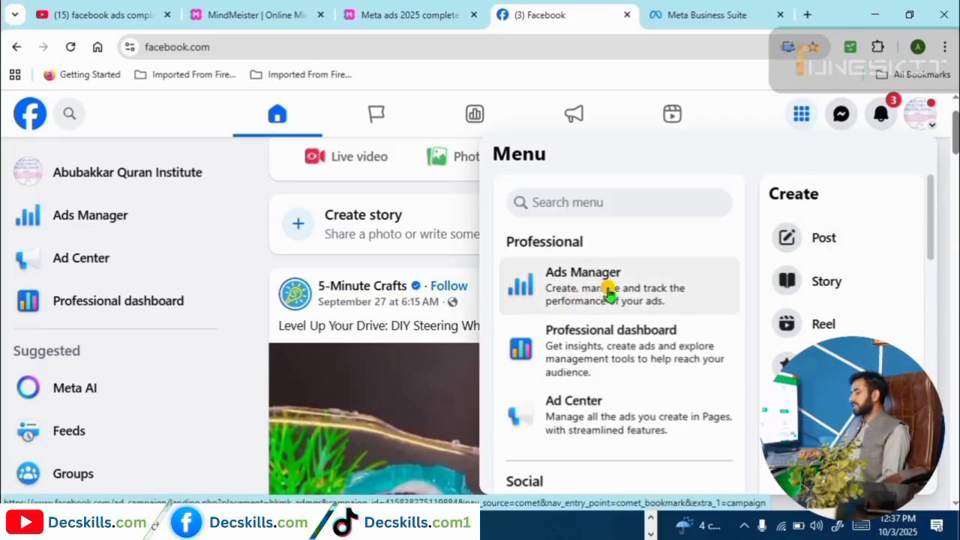
click(68, 215)
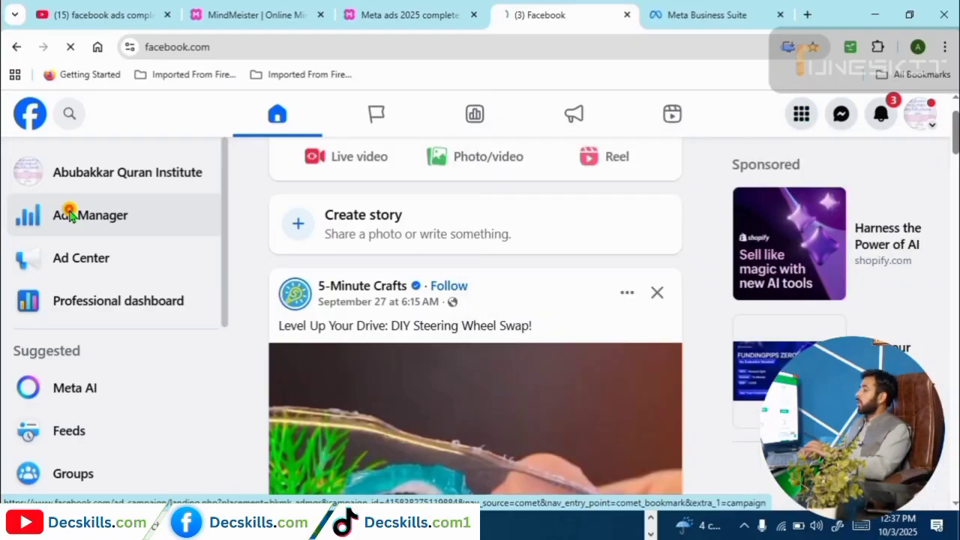
click(444, 12)
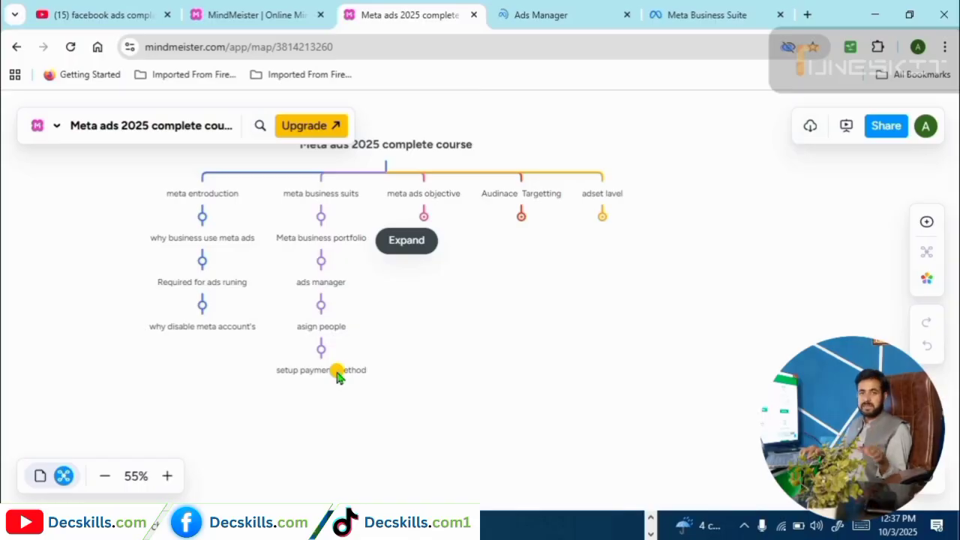
Return to the Ads Manager Campaigns list showing 4 campaigns, including the draft New Sales Campaign.
click(534, 13)
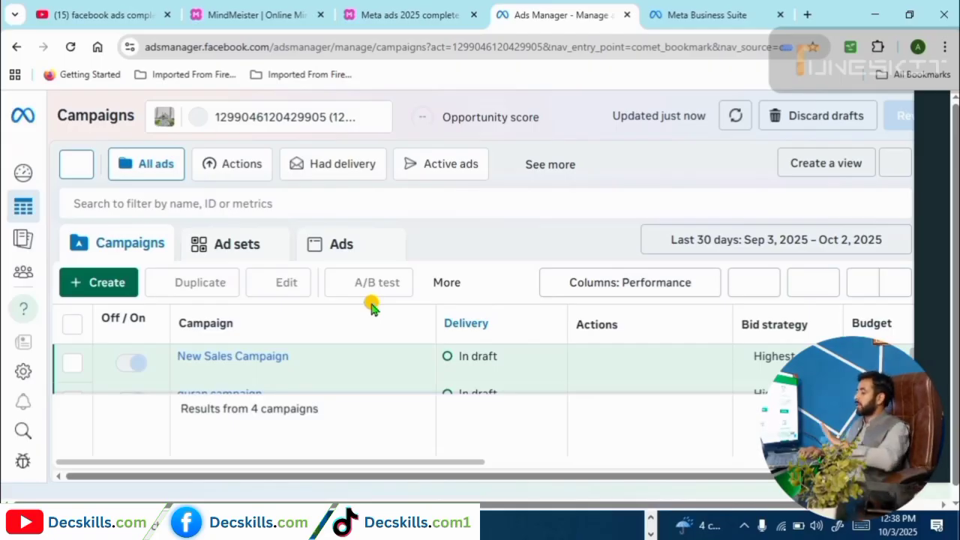
mouse_move(251, 398)
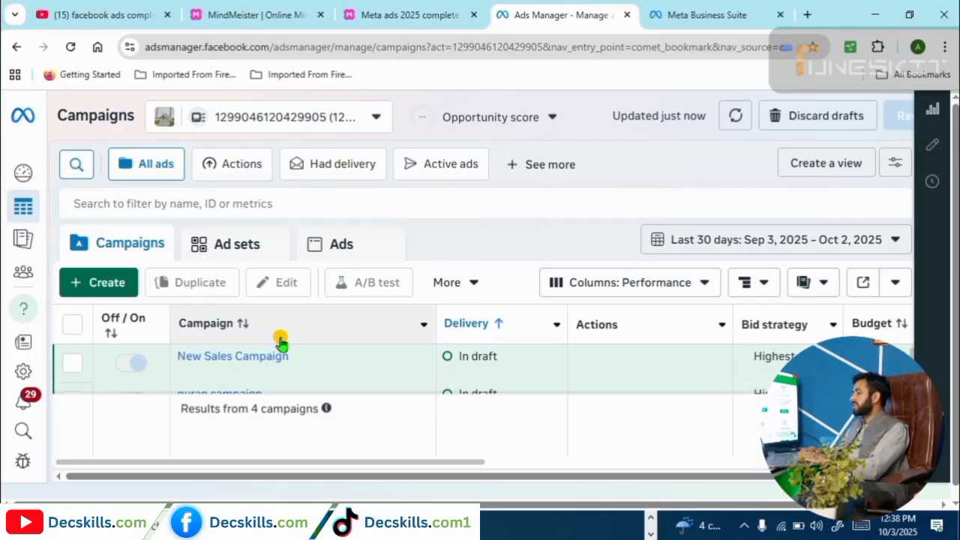
click(405, 15)
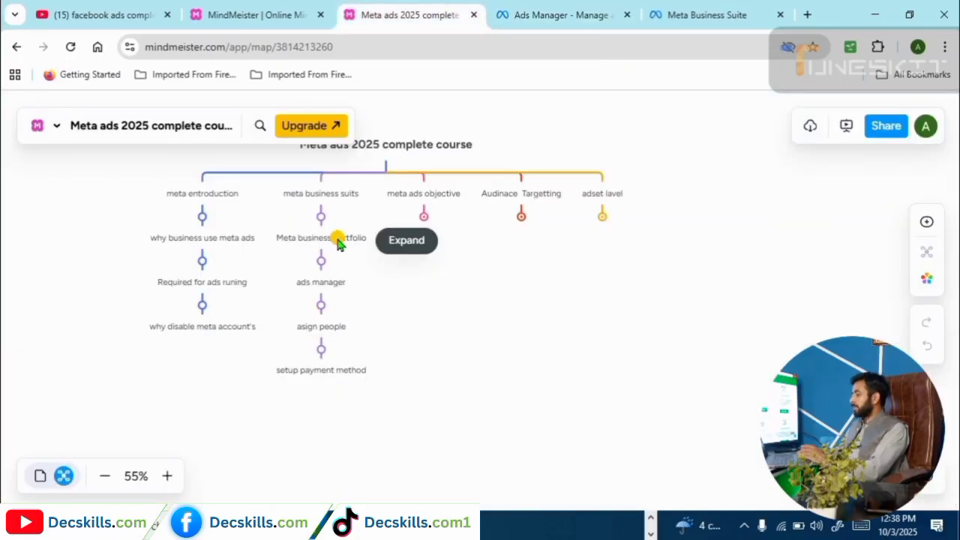
scroll(337, 244, up, 2)
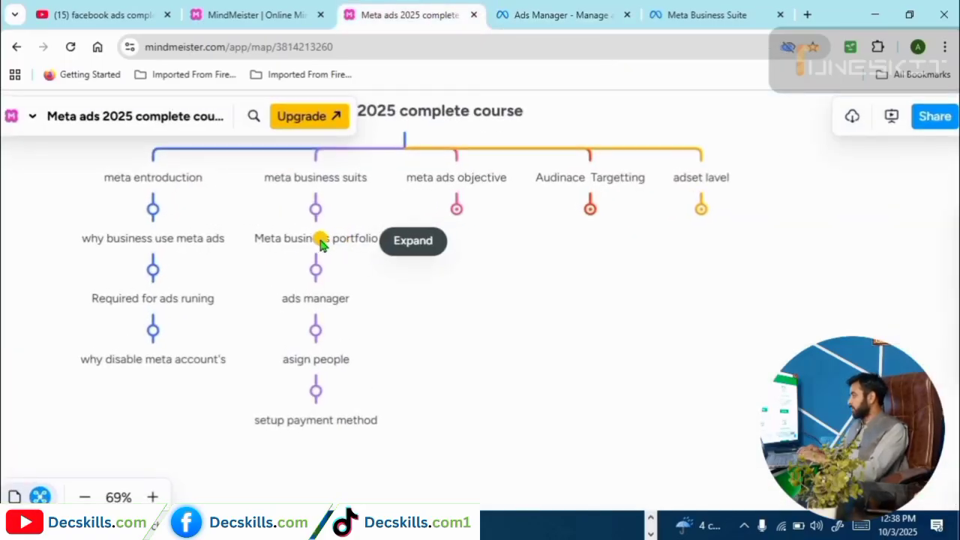
click(540, 9)
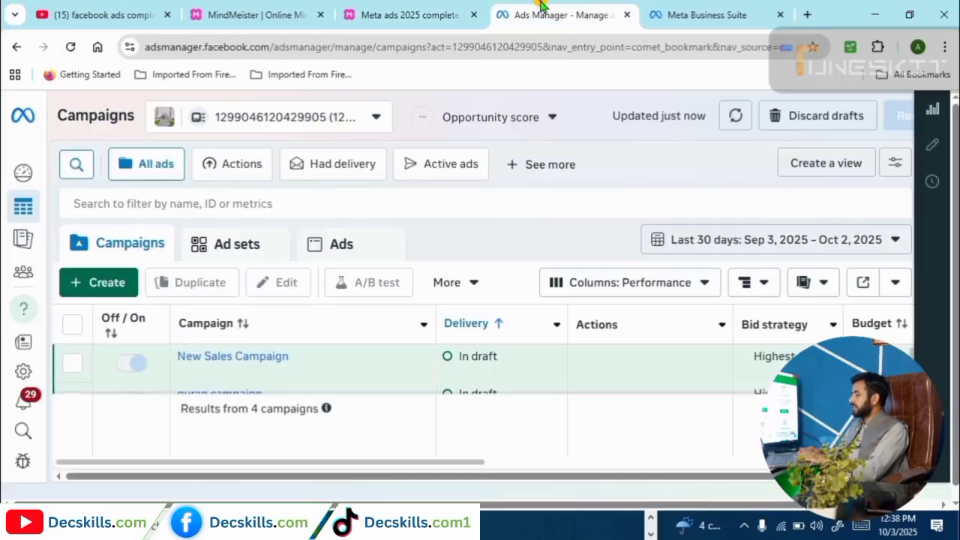
From the ad account selector dropdown, start creating a new business portfolio.
click(377, 120)
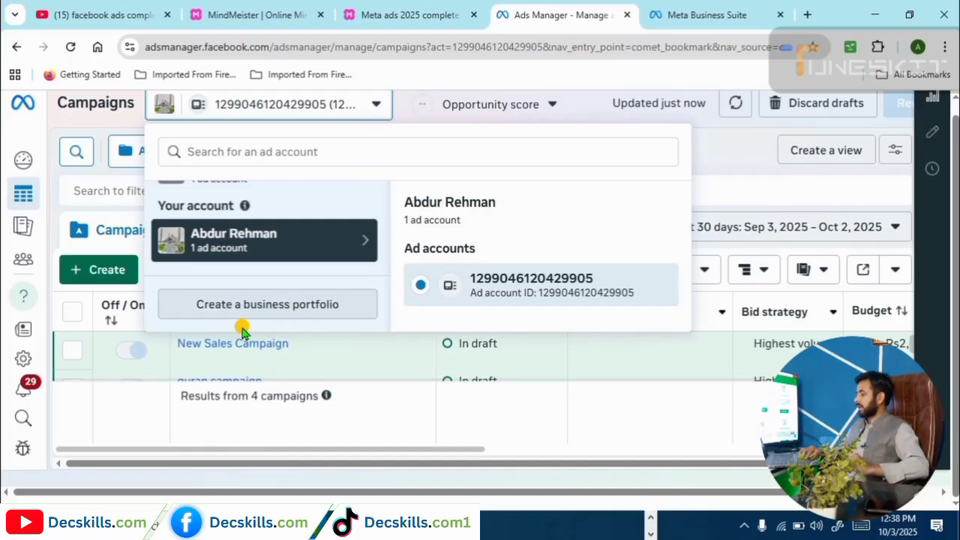
click(275, 306)
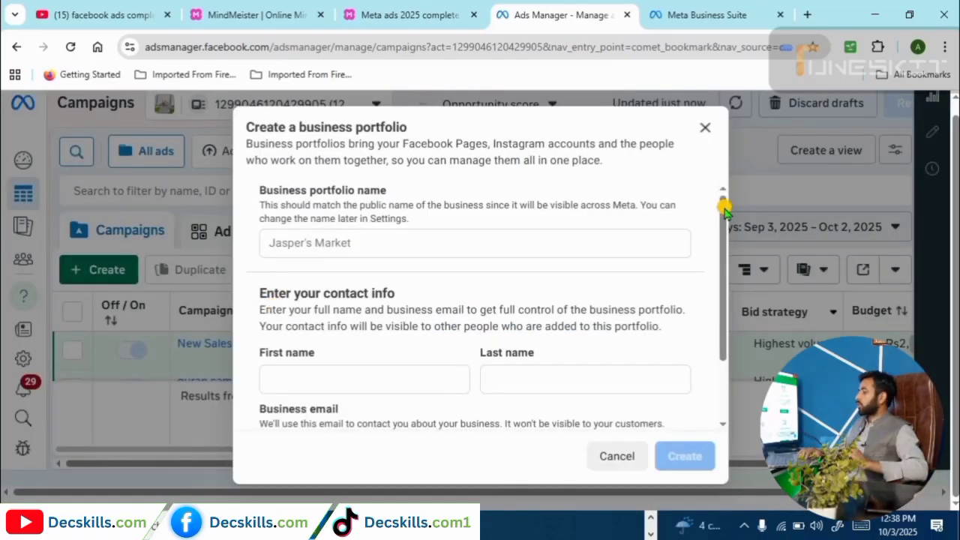
Enter the business portfolio name and the contact's first and last name.
click(439, 248)
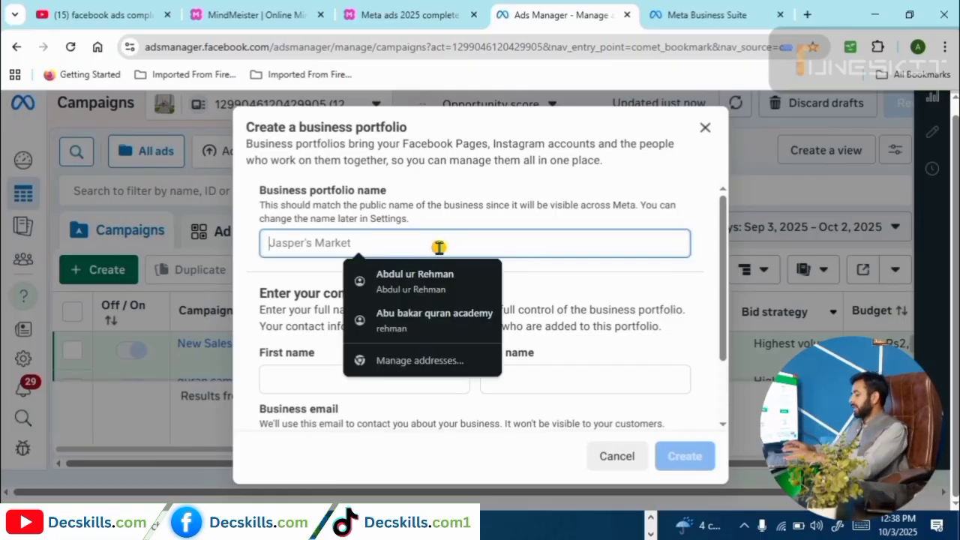
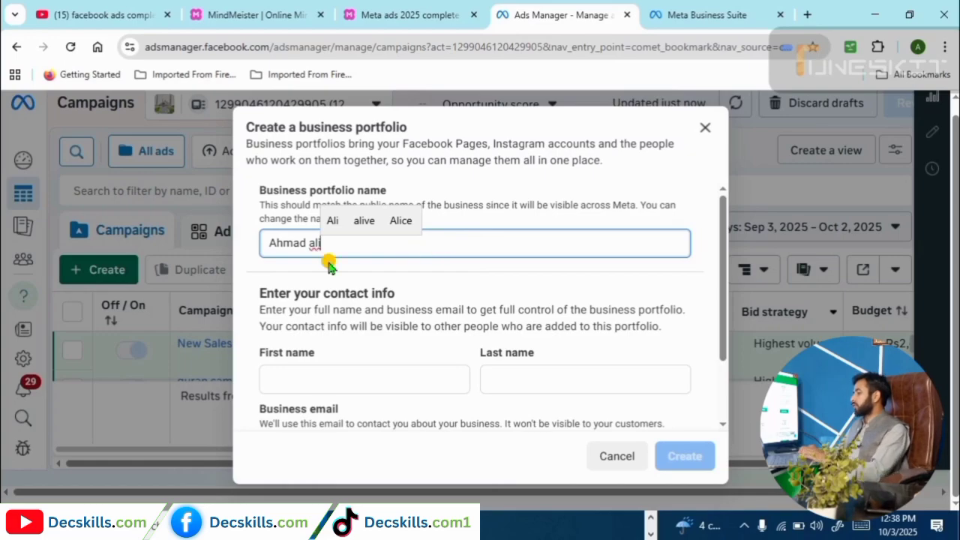
click(306, 376)
text(Abdur)
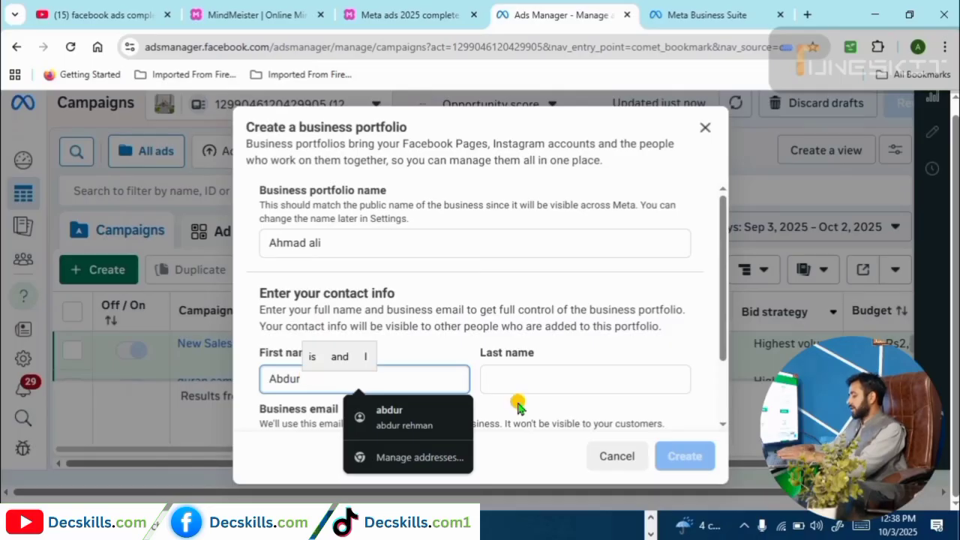
click(539, 377)
text(rehman)
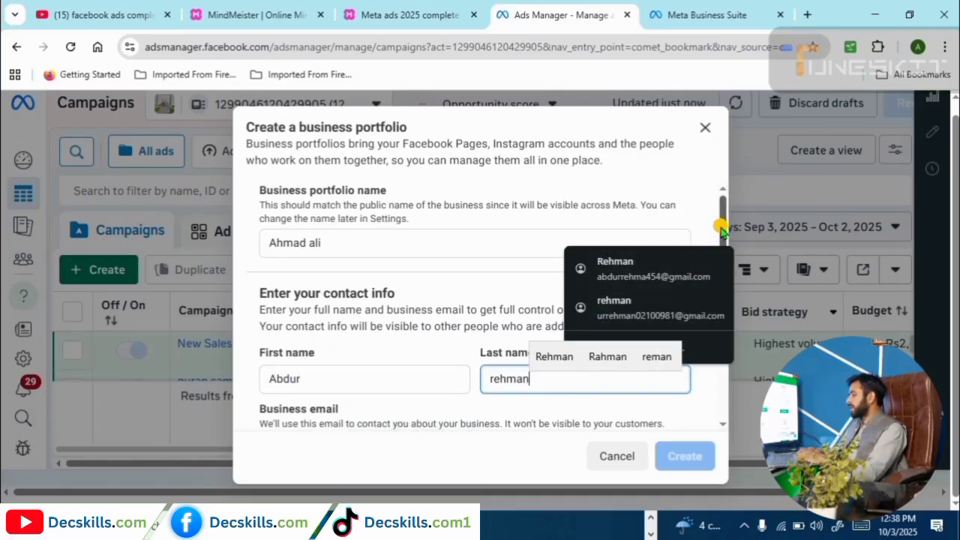
Use a saved business email, create the portfolio, and add the Emaan Quran Institute Page as its asset.
scroll(671, 243, down, 2)
click(395, 365)
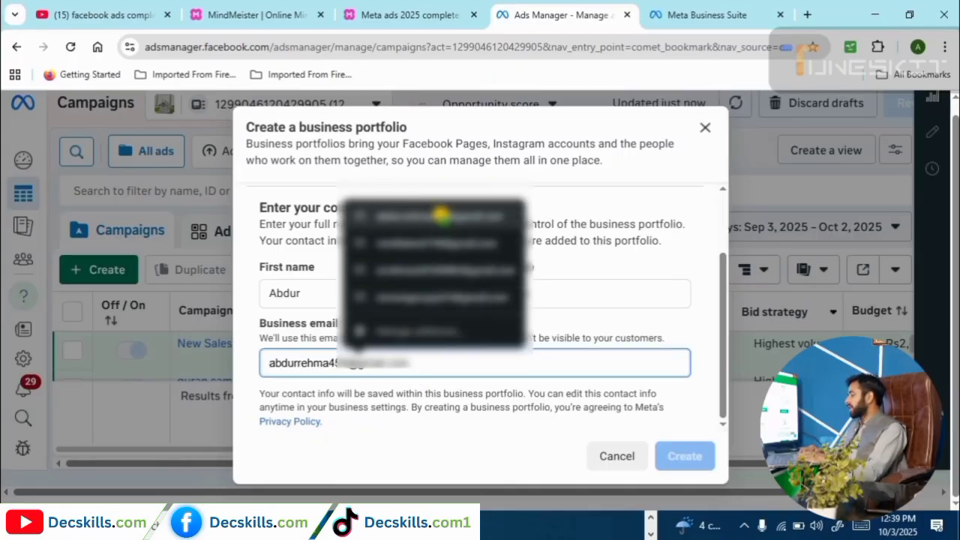
click(401, 216)
click(680, 455)
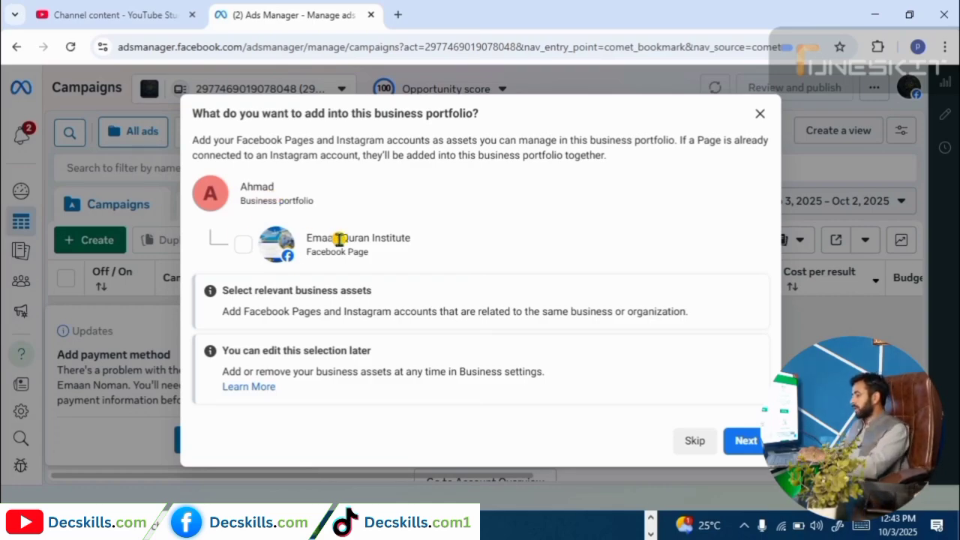
click(244, 246)
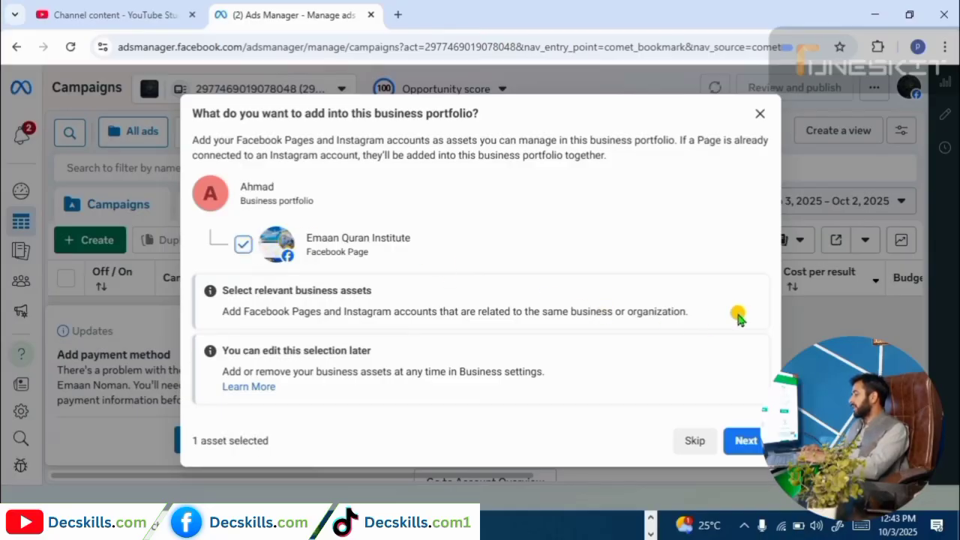
click(743, 443)
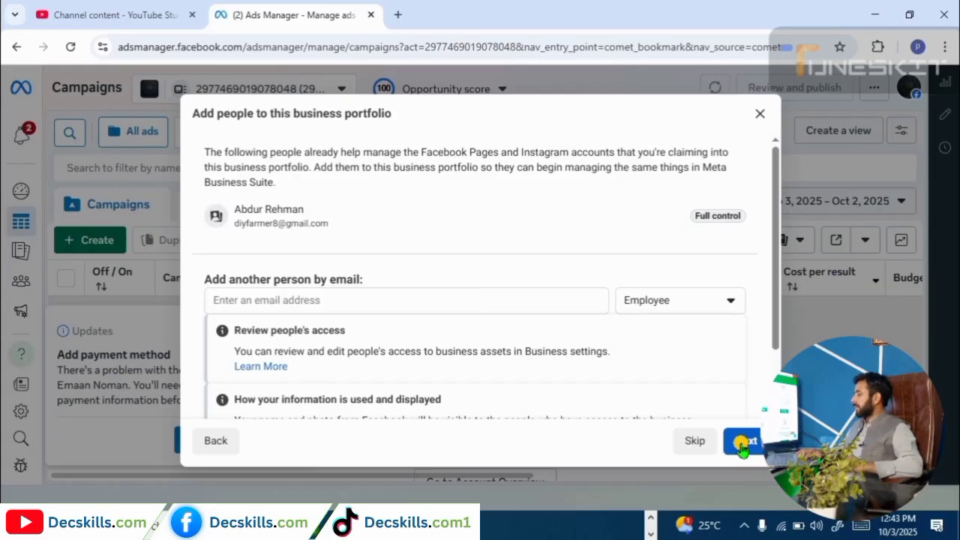
Leave the new-person role as Employee, add nobody, and confirm the business portfolio on the review screen.
mouse_move(216, 218)
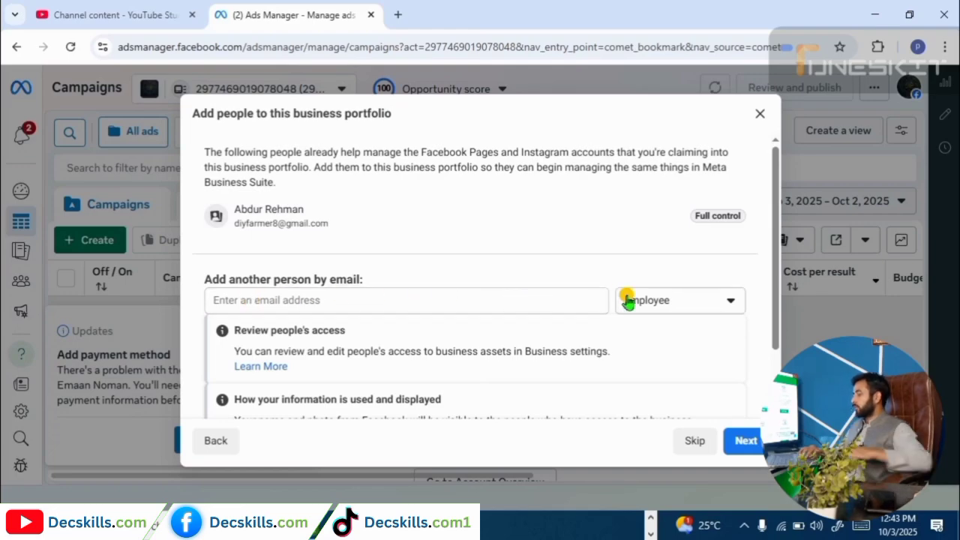
click(734, 303)
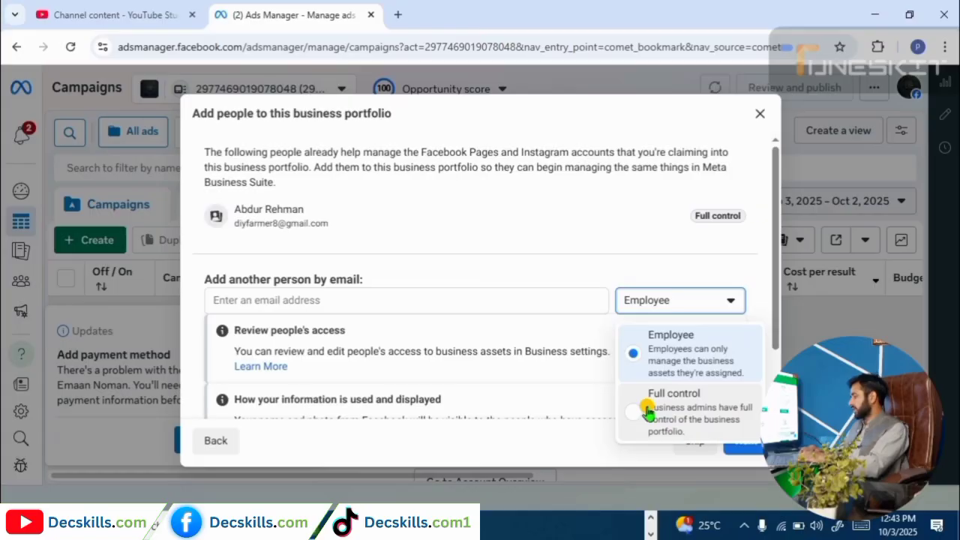
click(585, 384)
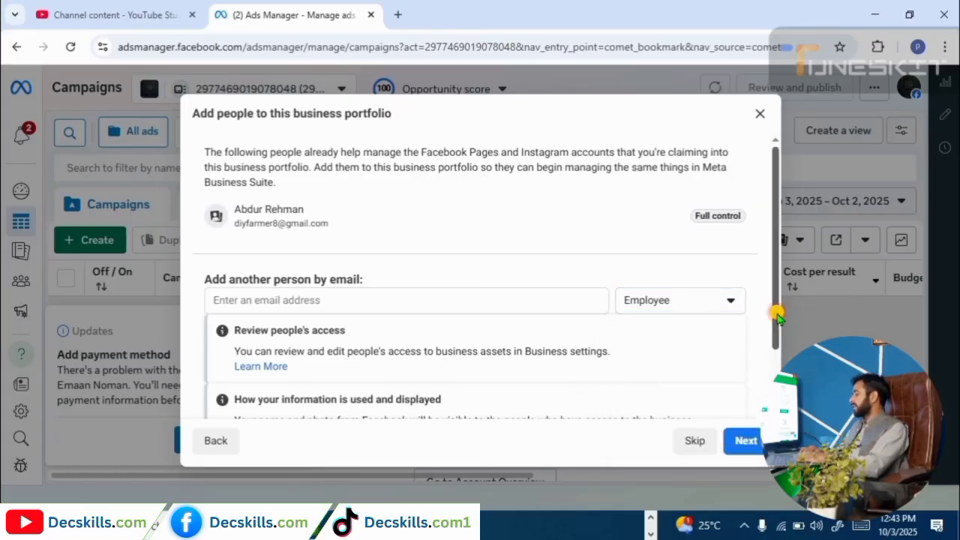
scroll(777, 318, down, 2)
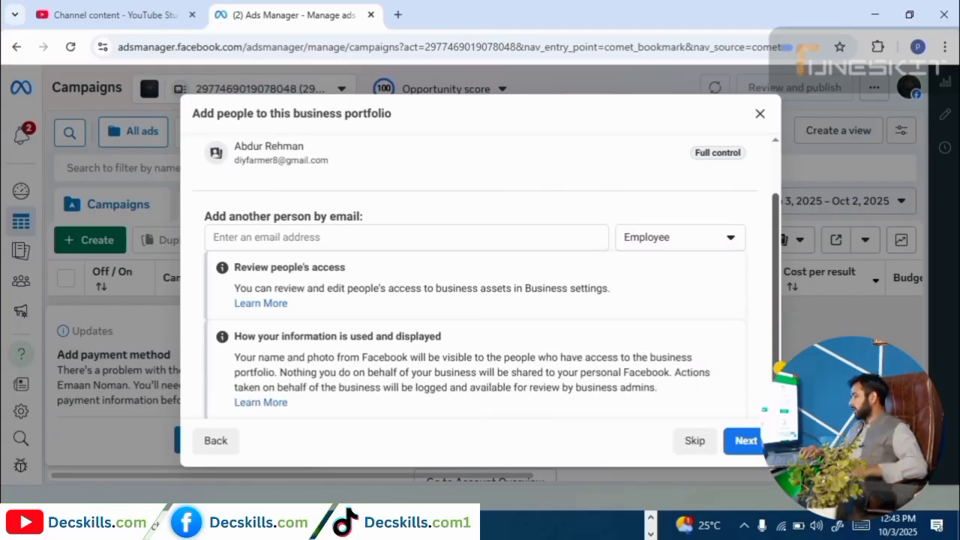
click(745, 441)
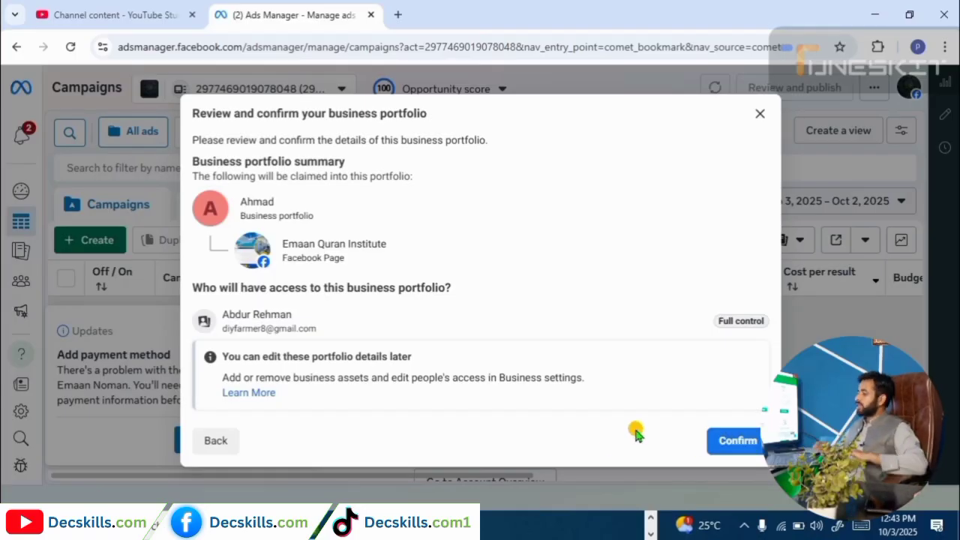
click(739, 440)
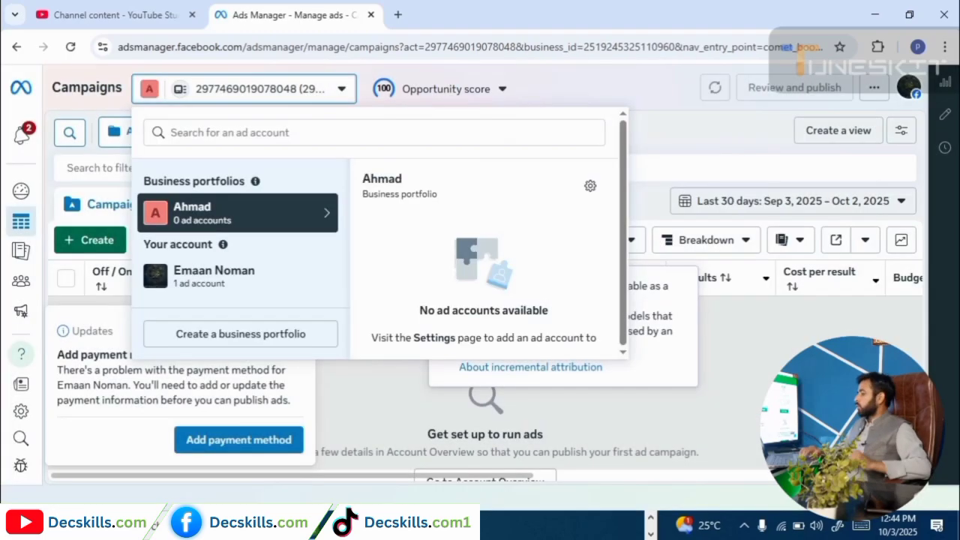
click(700, 344)
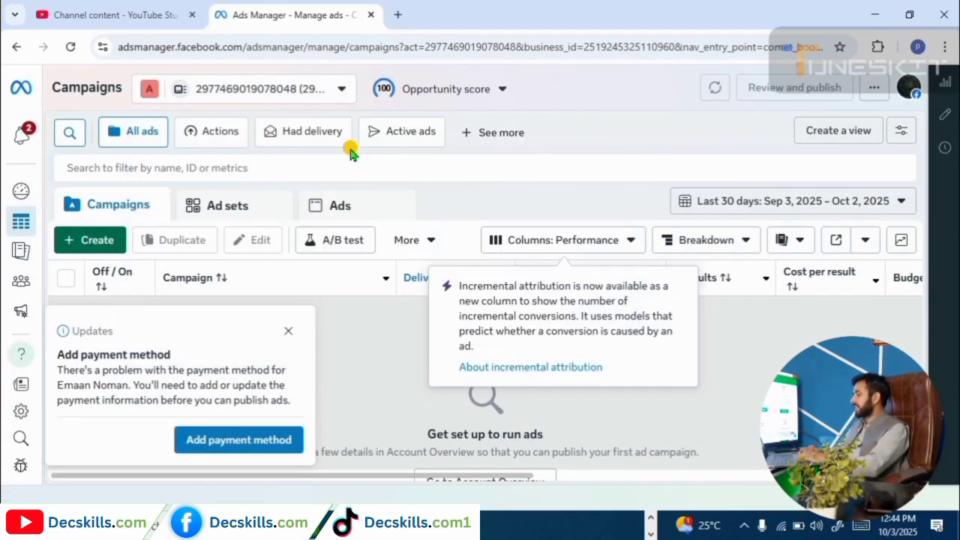
click(339, 93)
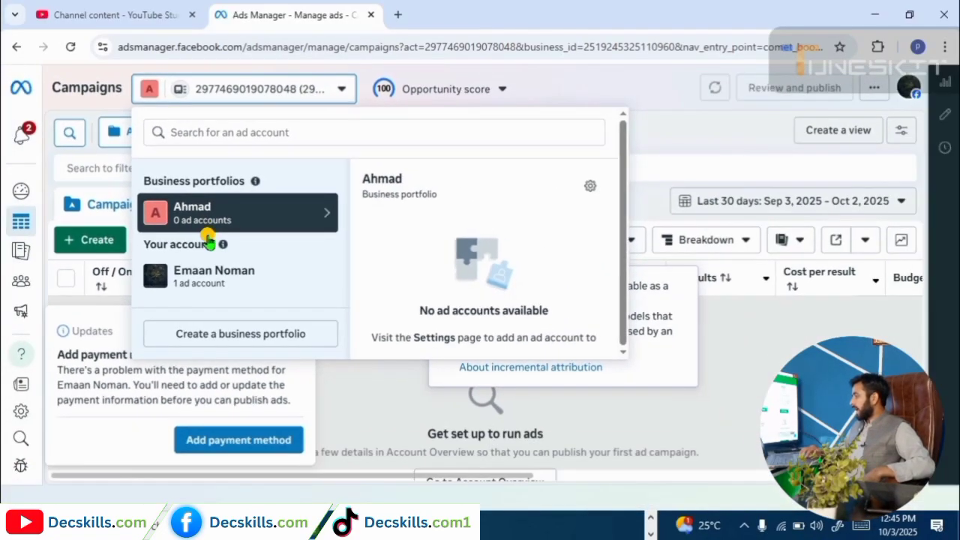
Go to the portfolio's Settings > Accounts > Ad accounts and choose + Add.
click(590, 186)
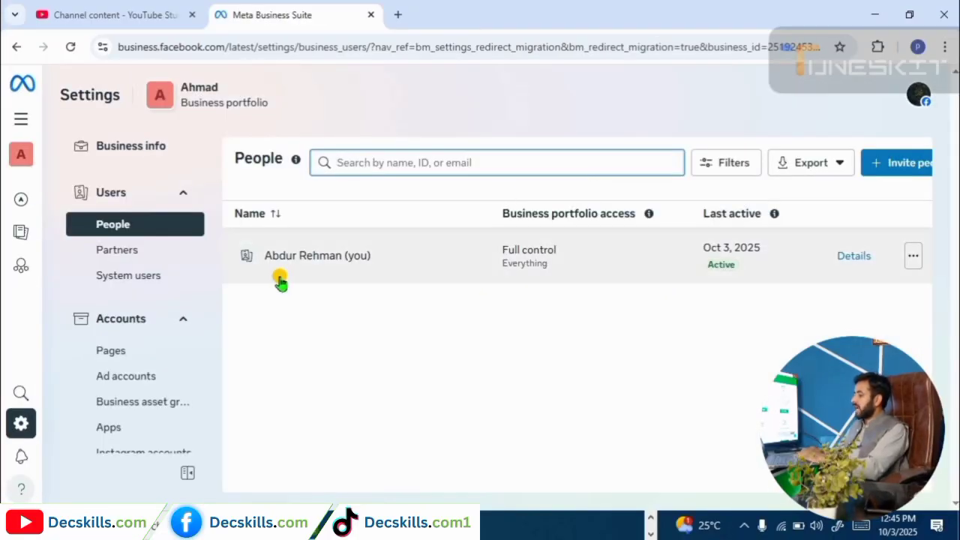
click(142, 384)
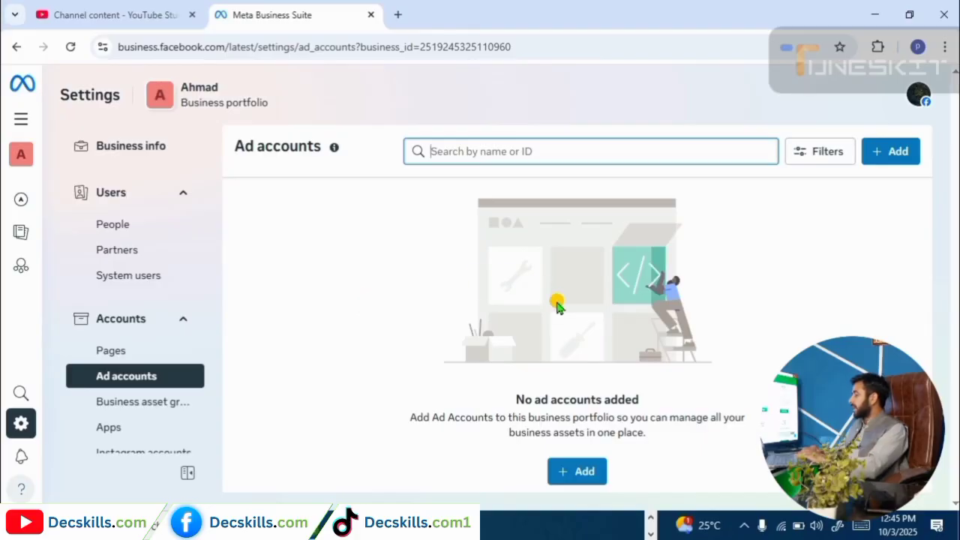
click(579, 471)
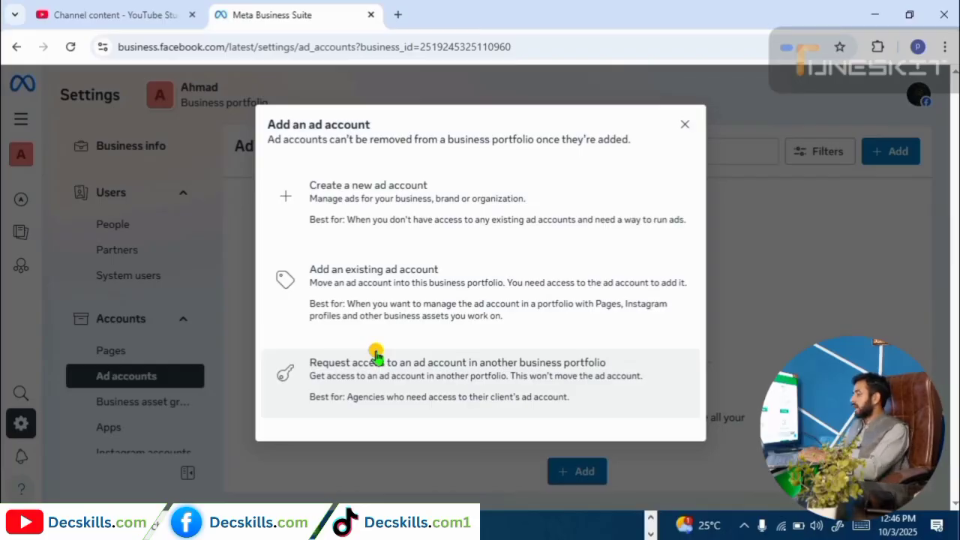
Create a new ad account named decslills.com with (GMT+05:00) Asia/Karachi time zone and USD currency.
click(343, 198)
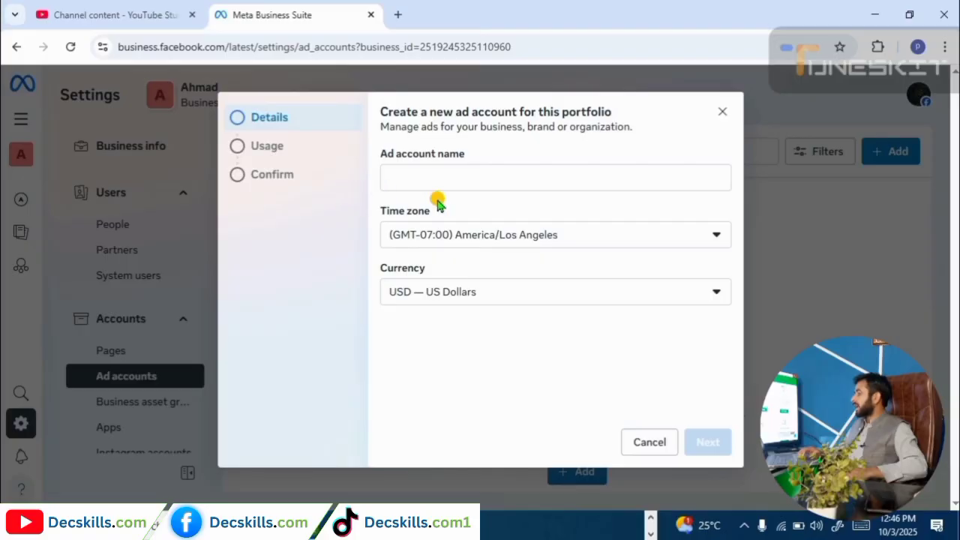
click(423, 177)
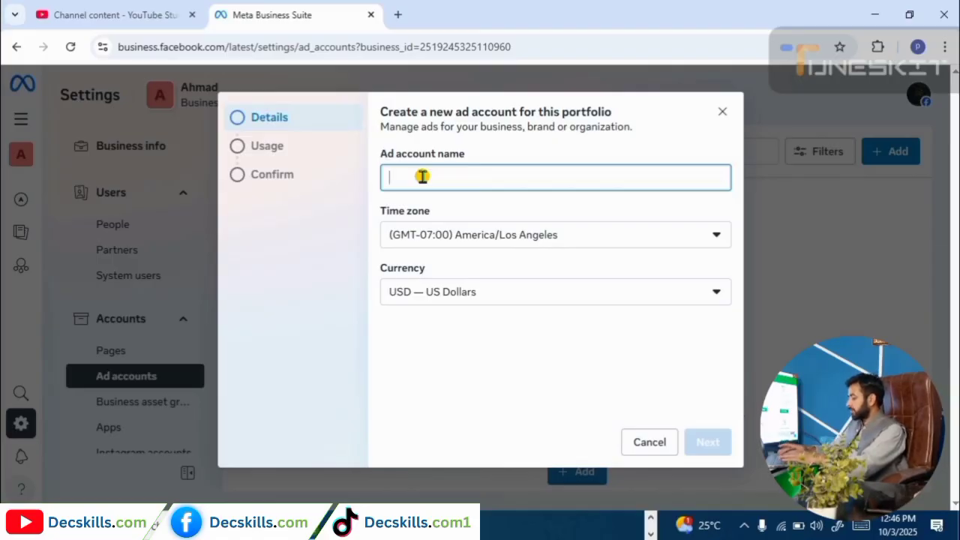
text(decslills.)
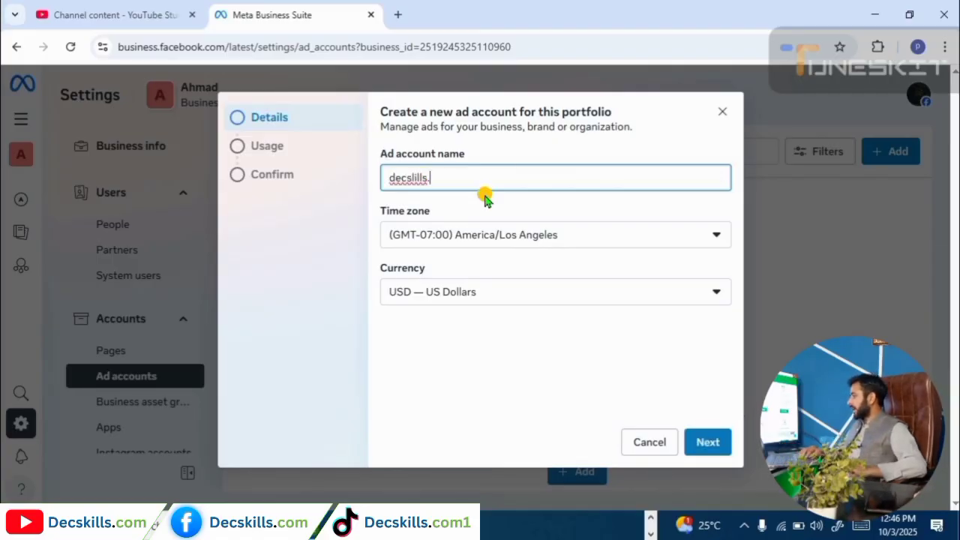
text(com)
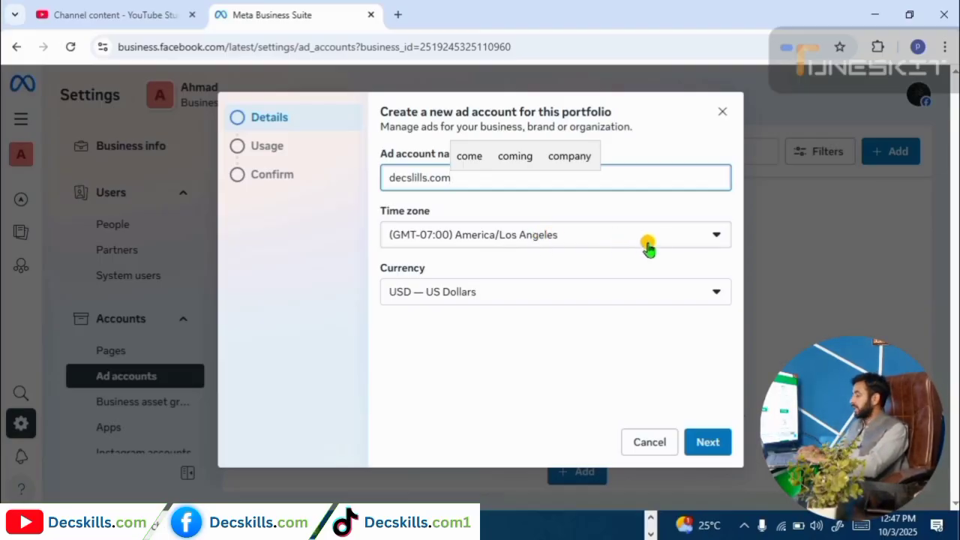
click(690, 240)
text(kara)
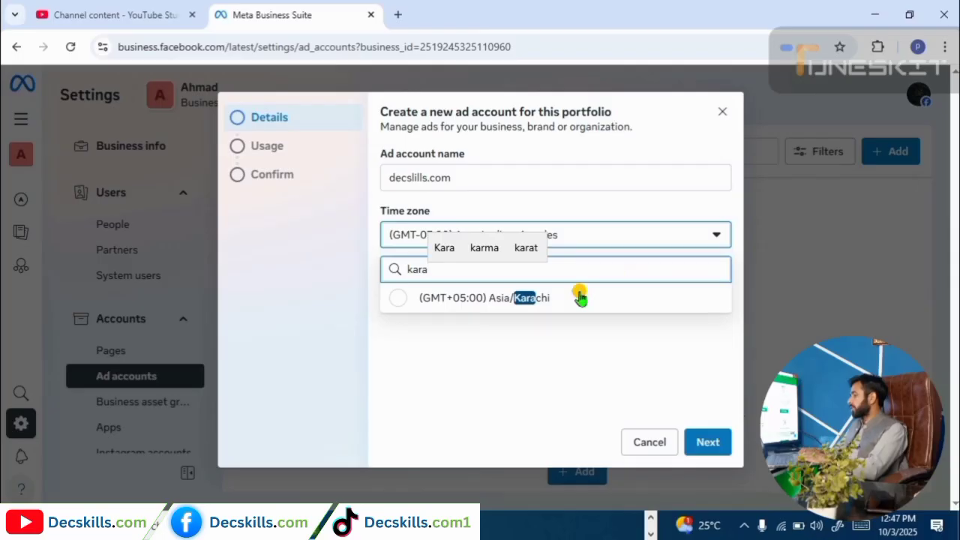
click(552, 304)
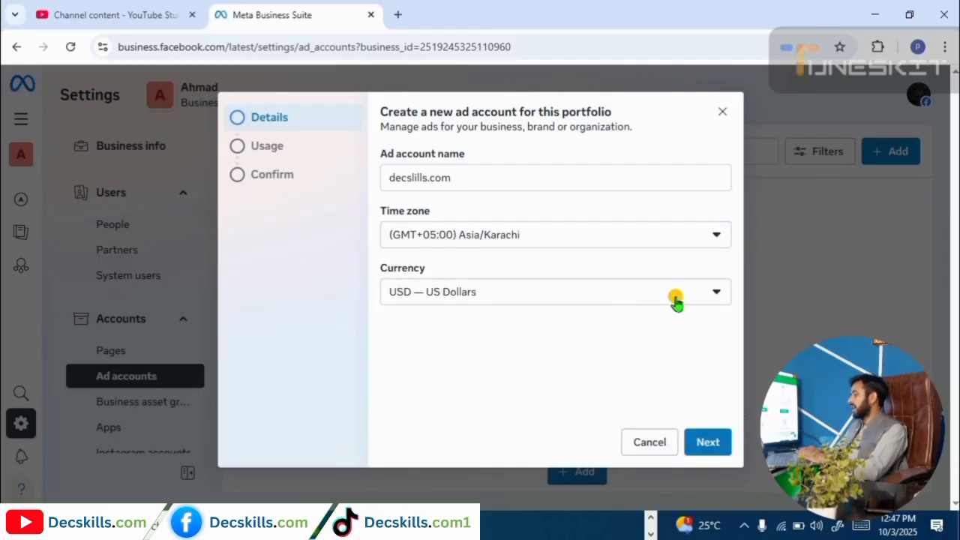
click(720, 295)
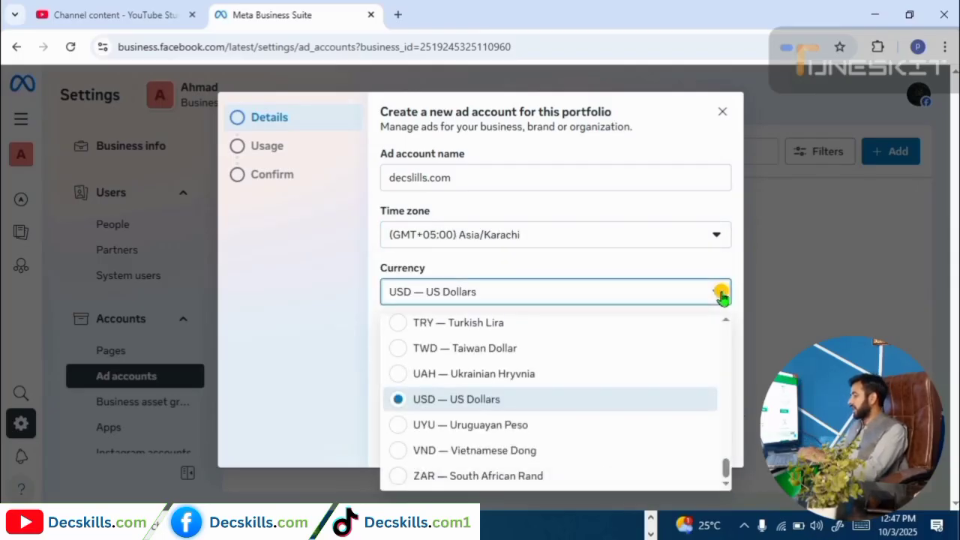
click(680, 296)
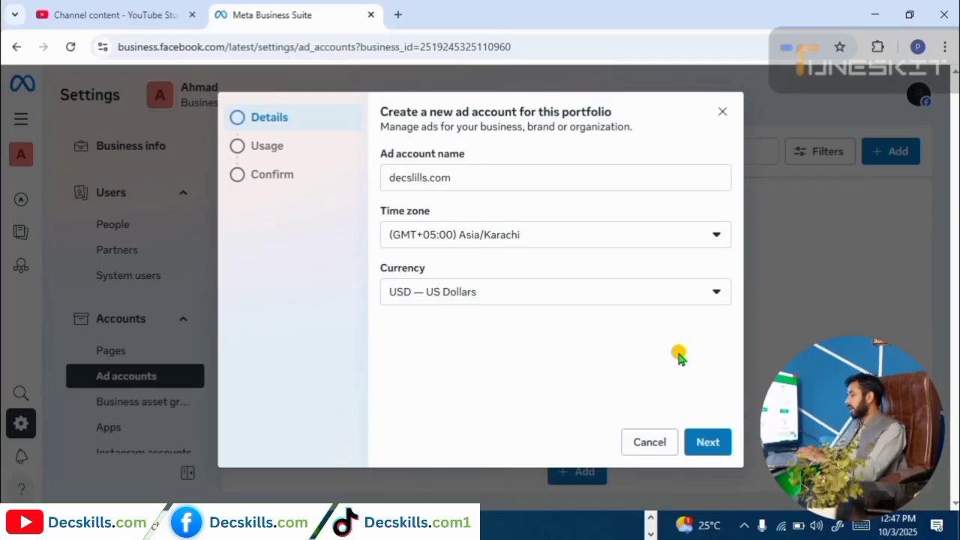
Set the decslills.com ad account's usage to My business and advance to the confirmation summary.
click(715, 444)
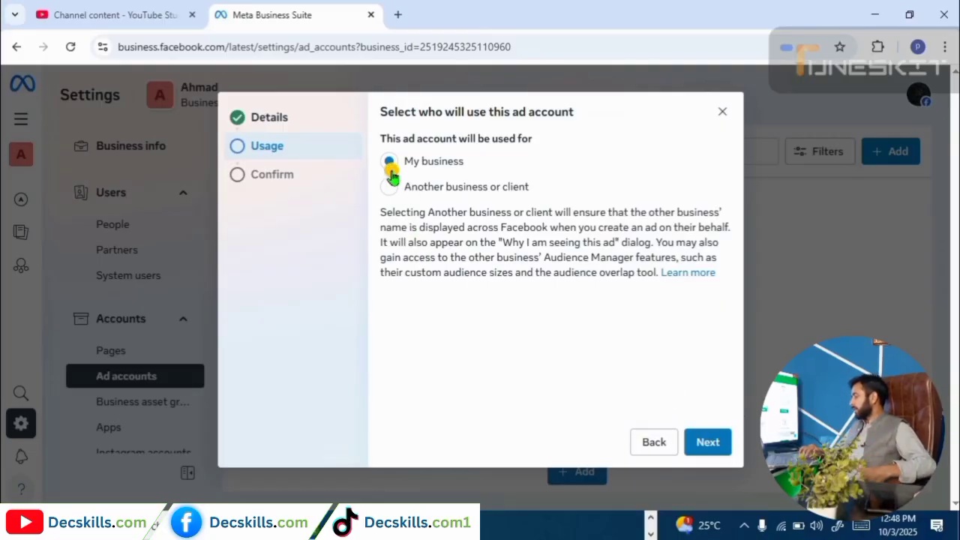
click(708, 441)
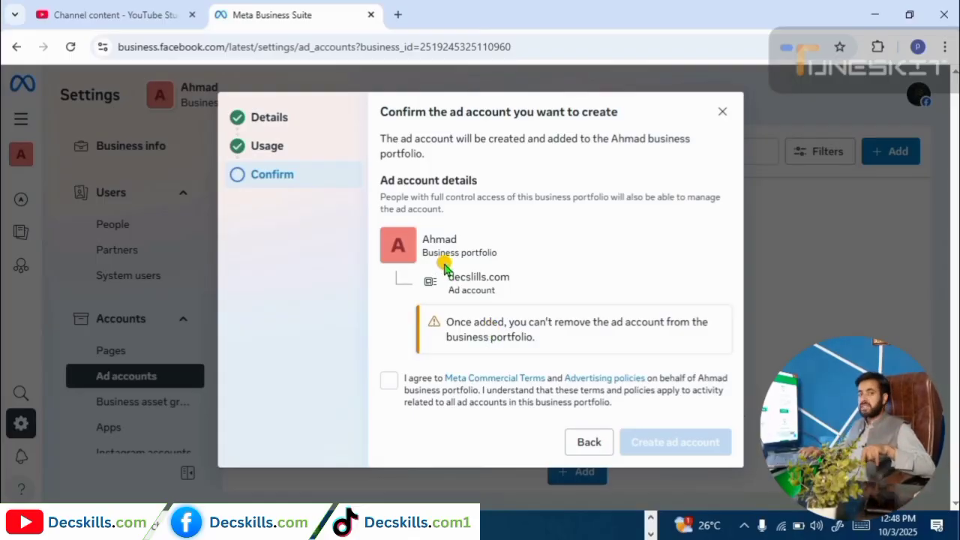
Accept the Meta Commercial Terms and create the decslills.com ad account.
click(388, 380)
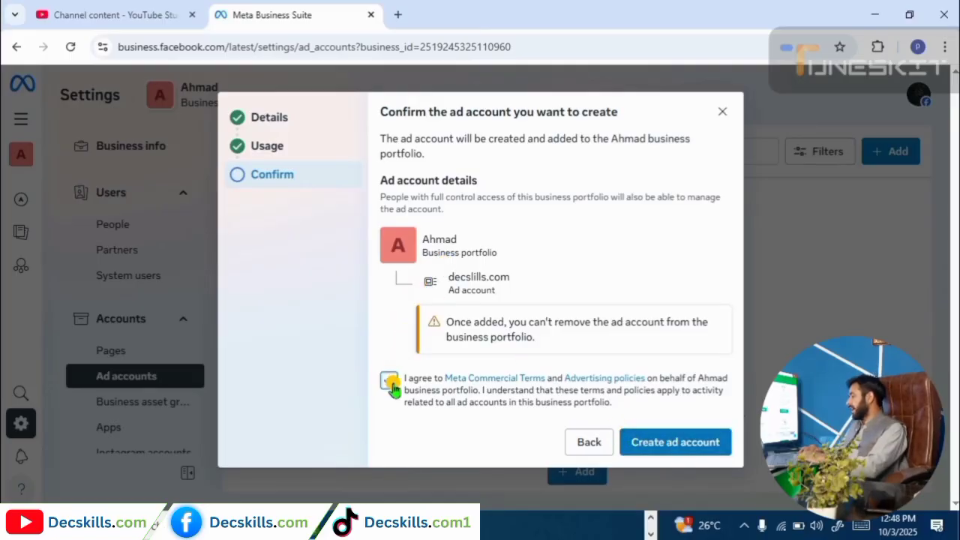
click(660, 443)
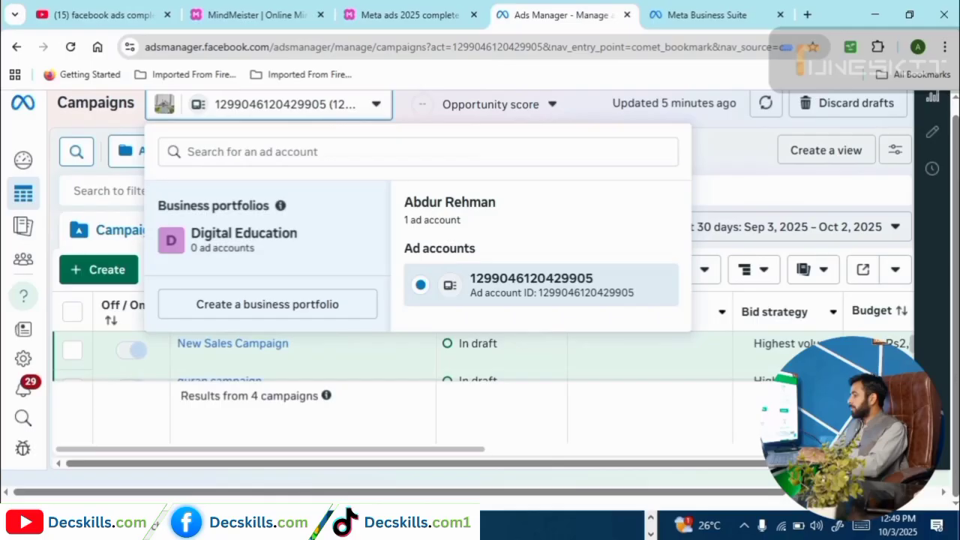
Switch to the MindMeister 'Meta ads 2025 complete' mind map browser tab.
click(405, 14)
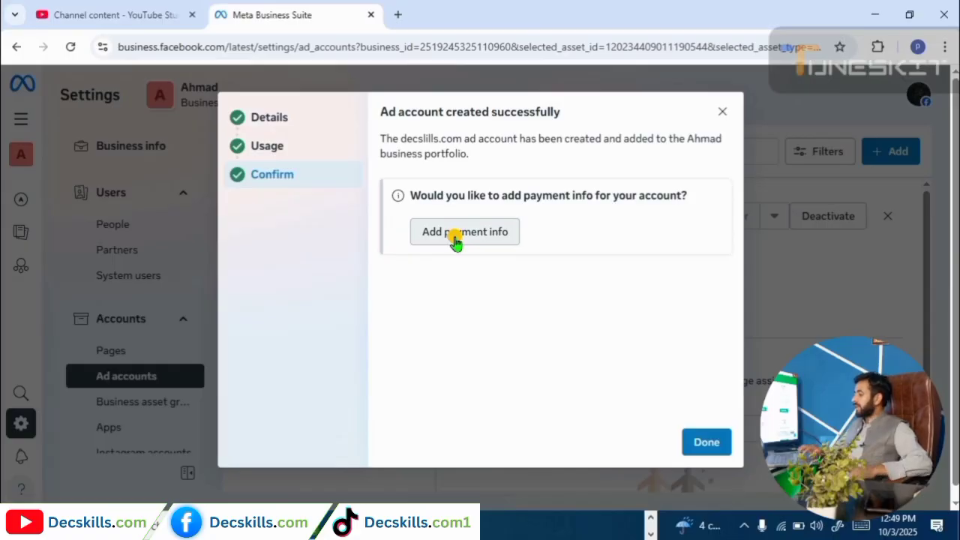
Choose Add payment info in the decslills.com success dialog.
click(455, 234)
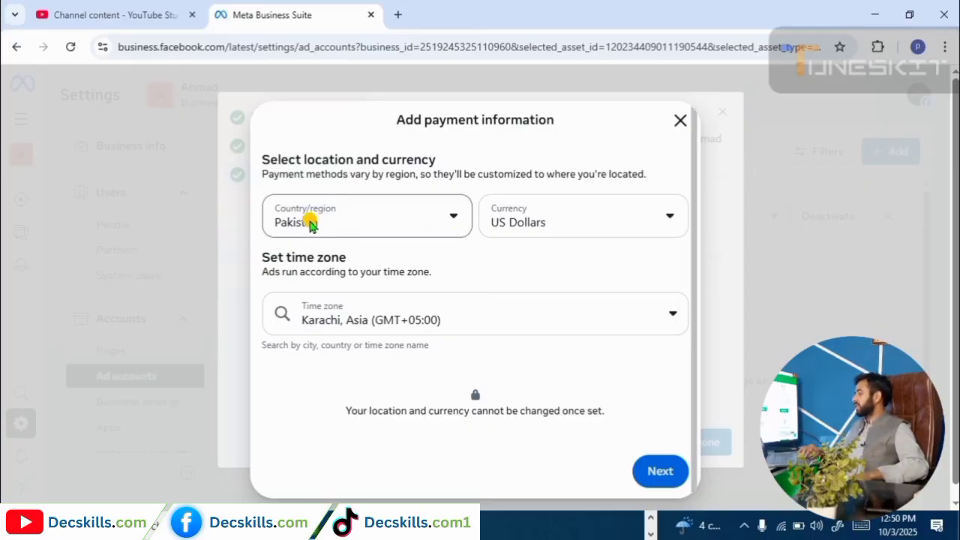
Keep Pakistan, US Dollars and Karachi time zone, then choose debit or credit card payment.
click(674, 220)
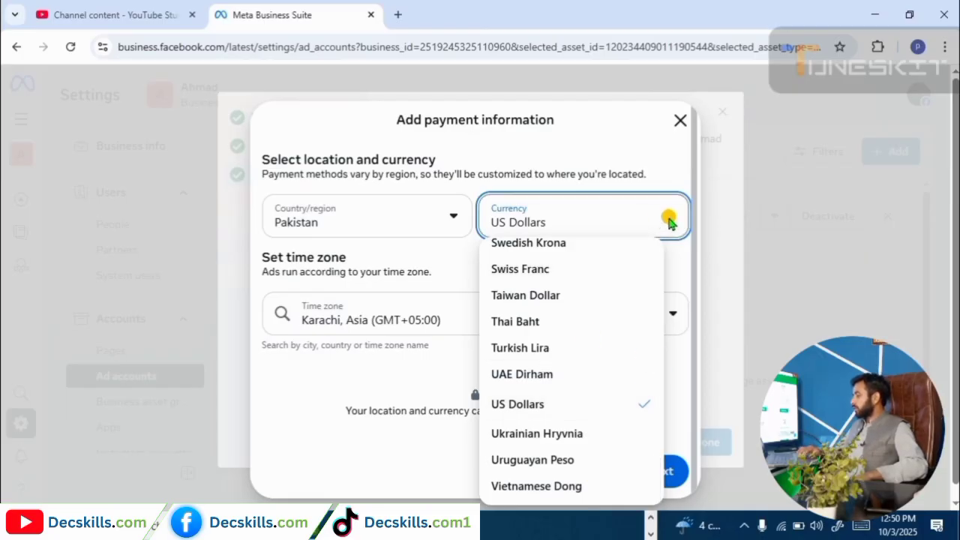
click(407, 329)
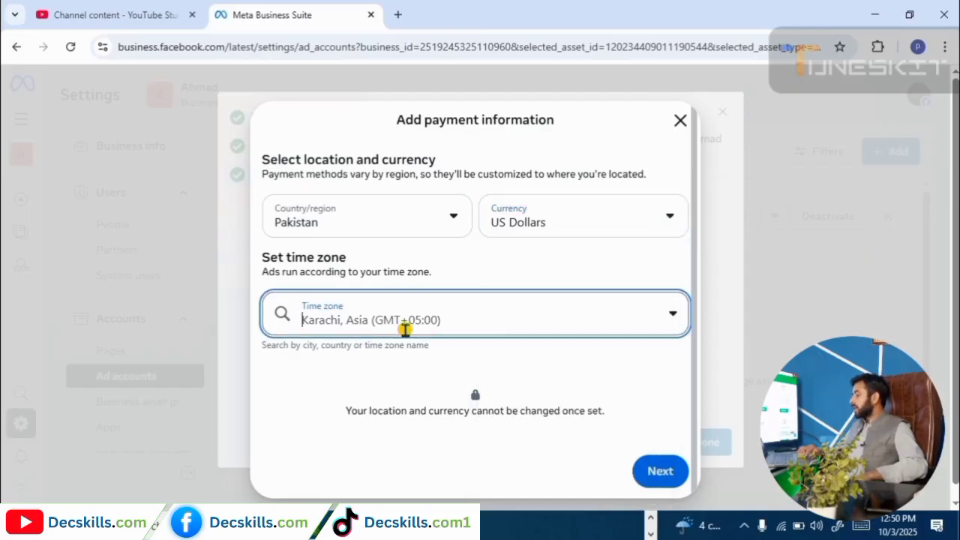
click(657, 470)
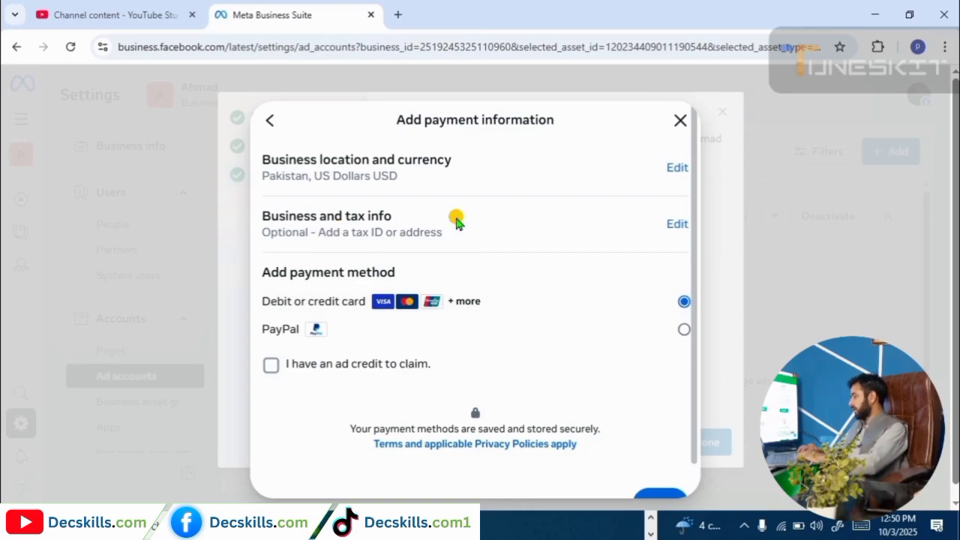
click(650, 498)
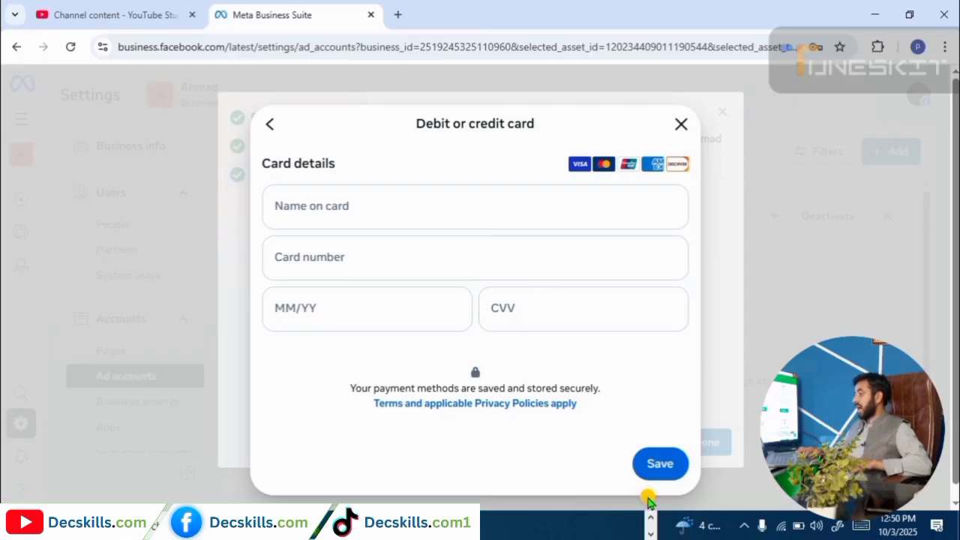
click(315, 204)
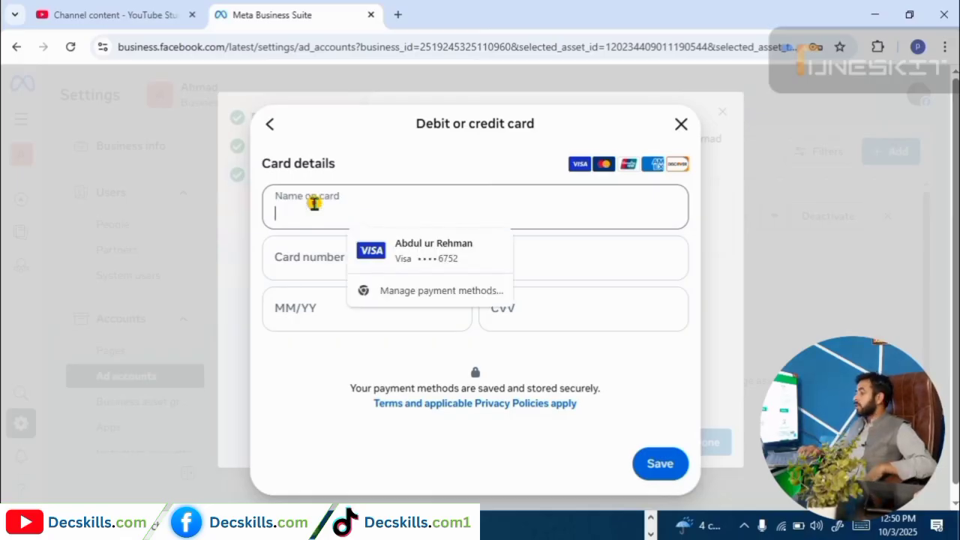
click(317, 258)
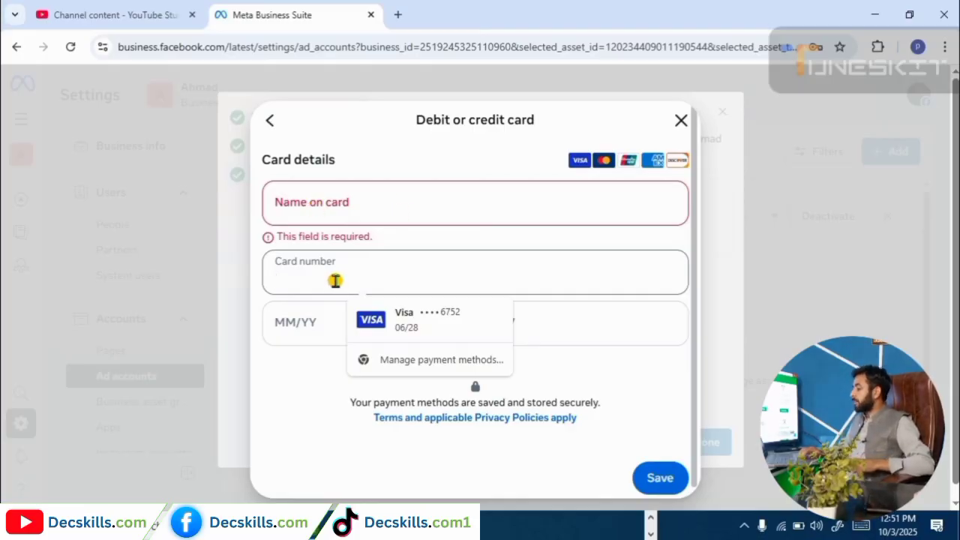
Fill in the card's expiry date and security code, then dismiss the saved-password suggestions.
click(315, 320)
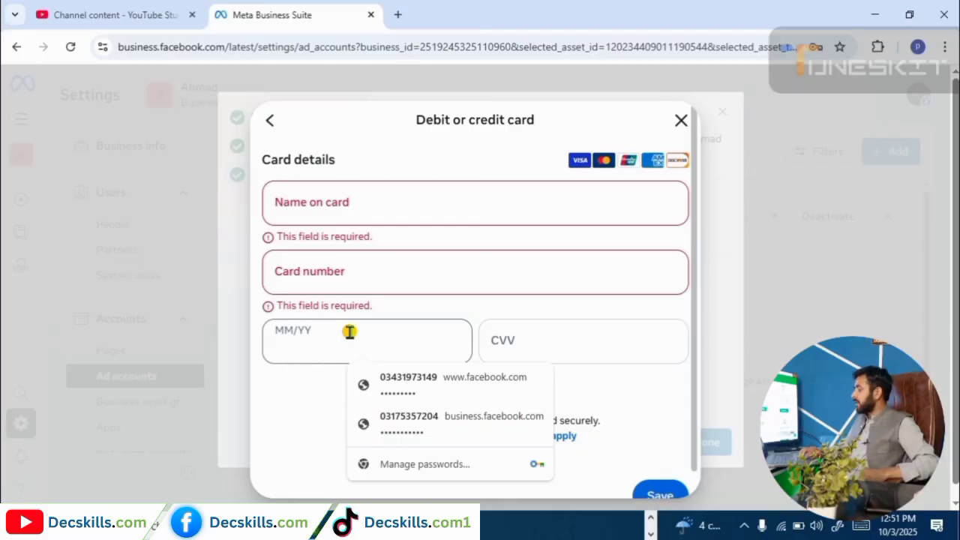
click(498, 342)
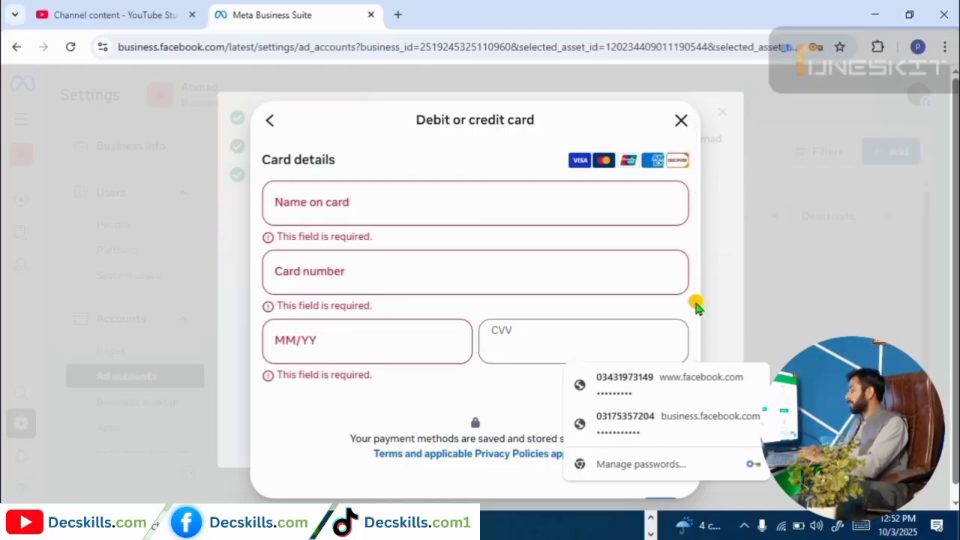
click(775, 349)
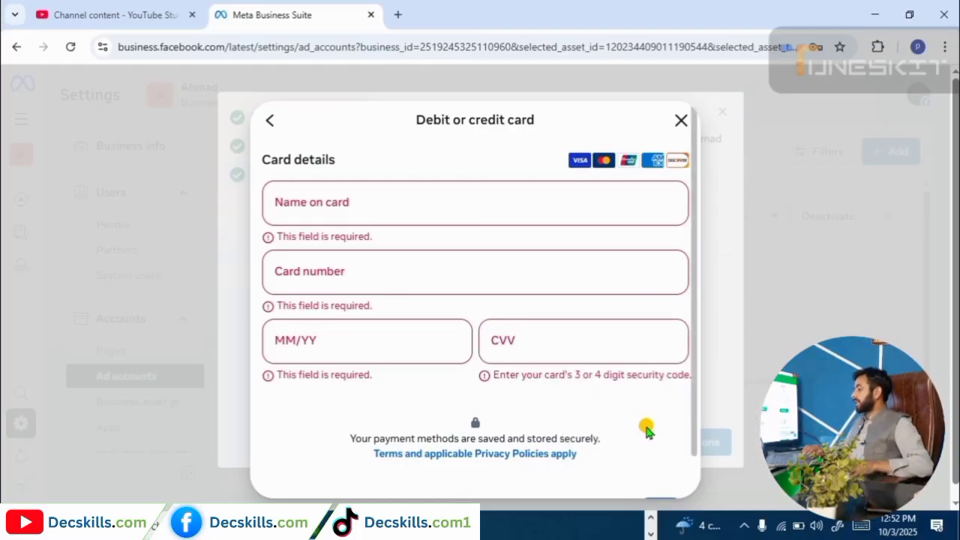
scroll(636, 448, down, 1)
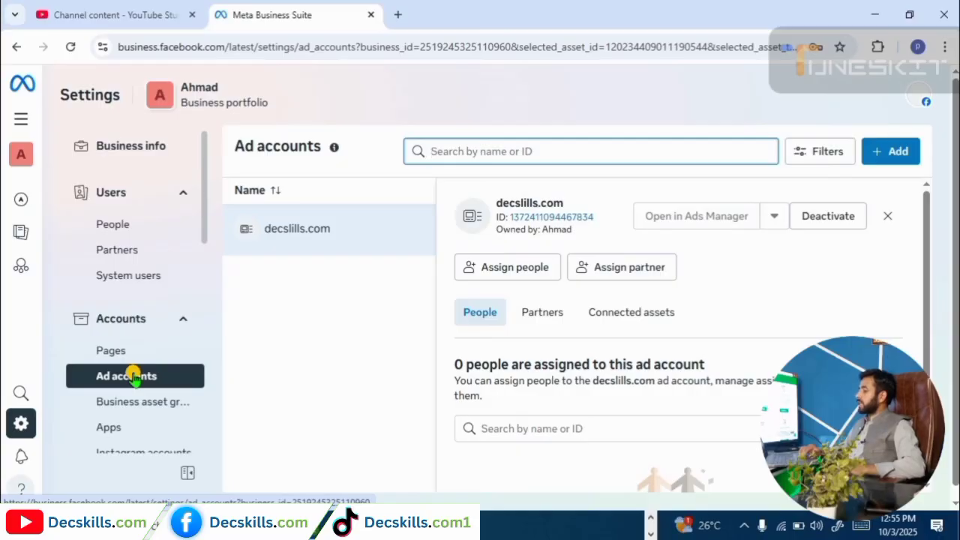
Select the decslills.com ad account and bring up its Assign people dialog.
click(353, 237)
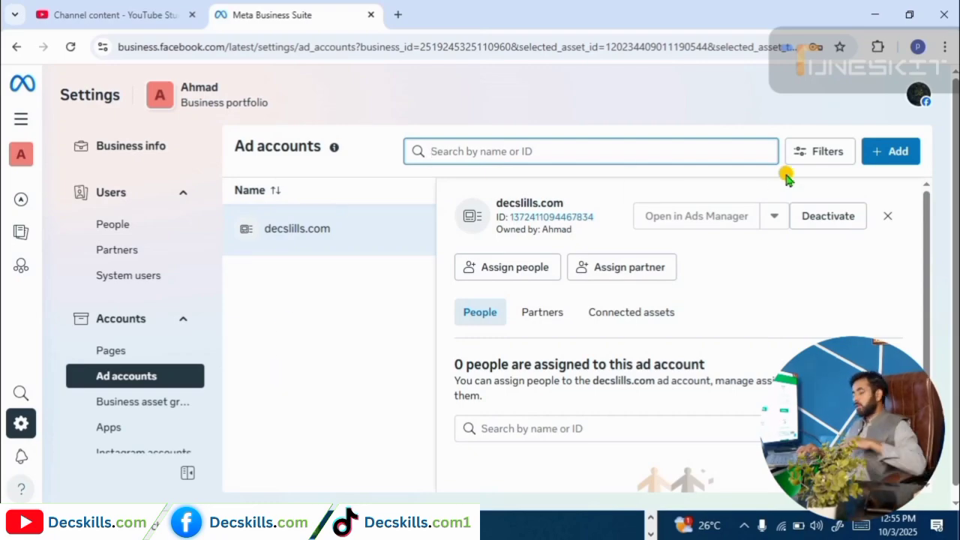
click(890, 166)
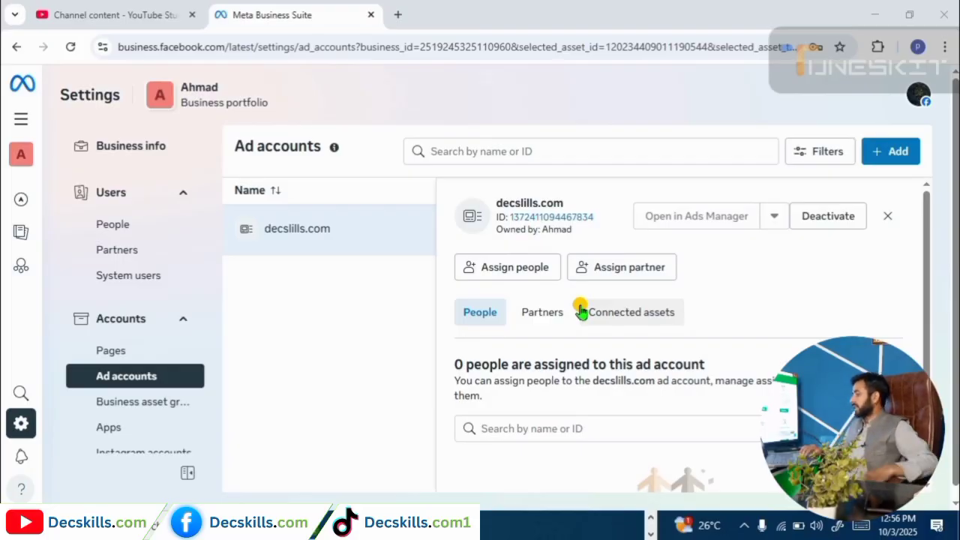
click(523, 271)
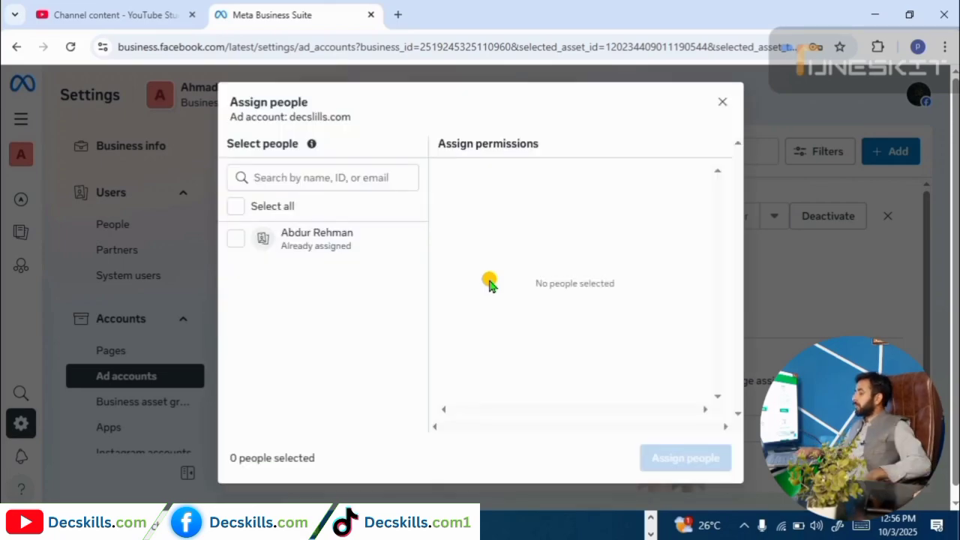
Paste a person's e-mail into the people search, then close the dialog unassigned.
click(306, 177)
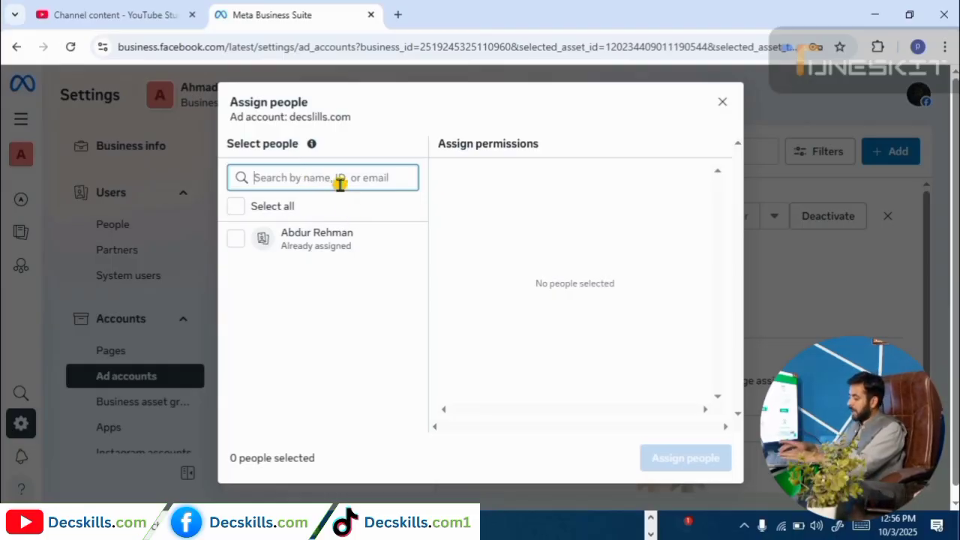
key(ctrl+v)
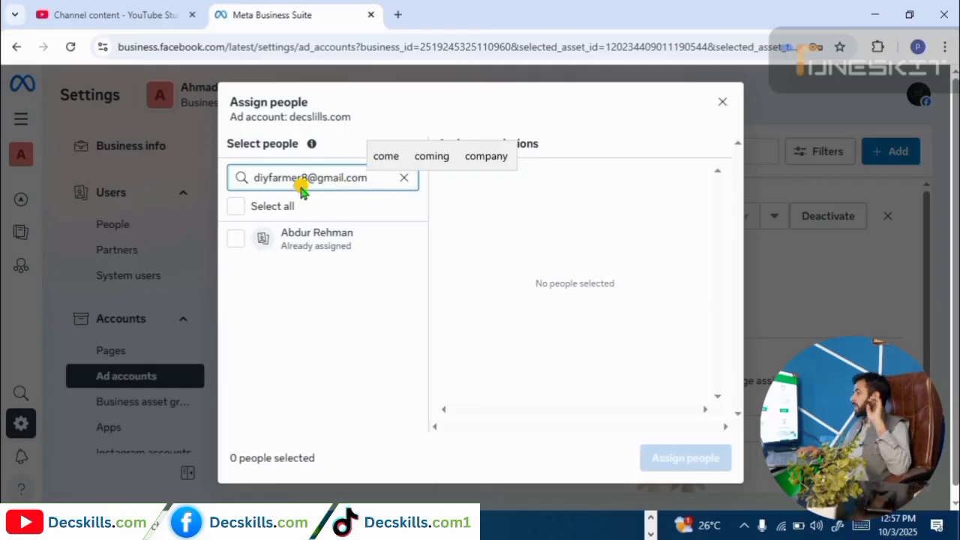
mouse_move(295, 255)
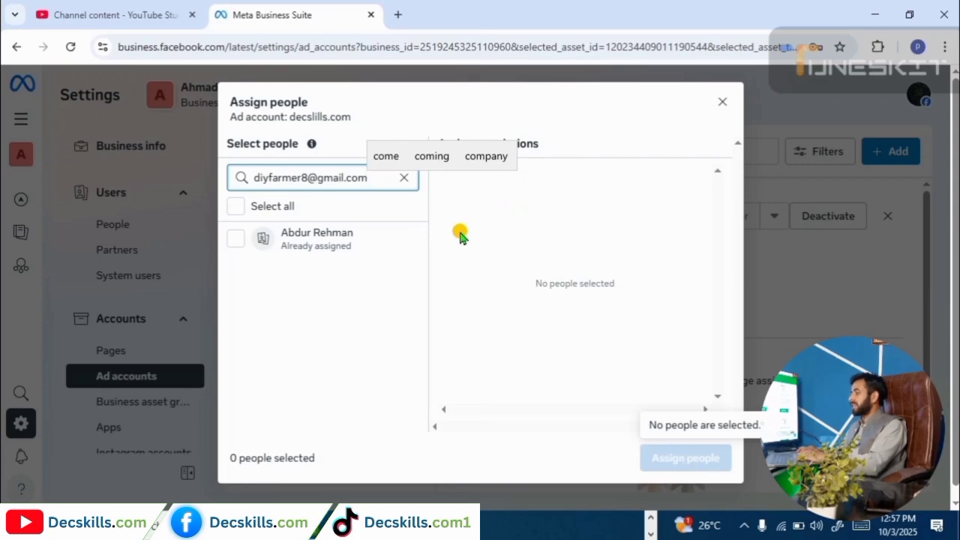
click(716, 104)
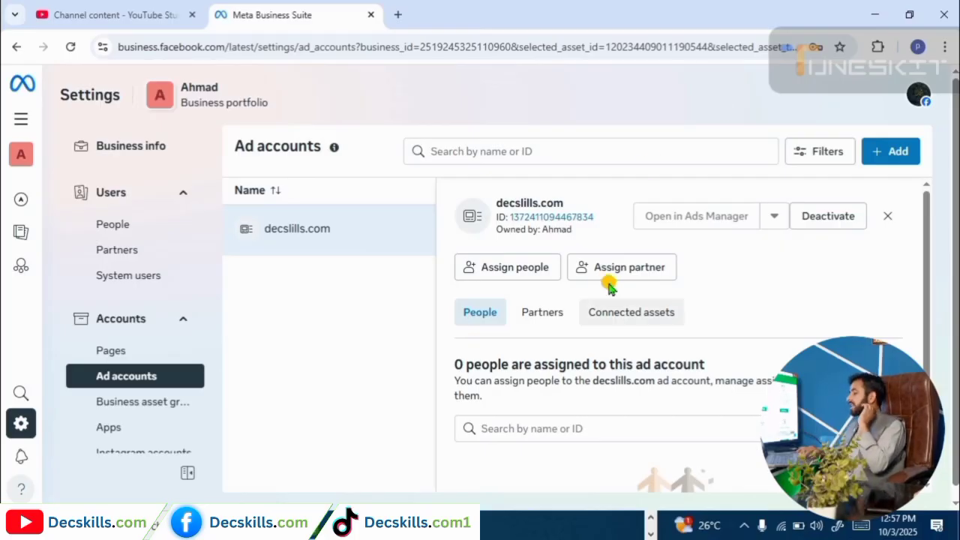
Copy a decslills.com partner share link with Manage ad accounts full control switched on.
click(626, 273)
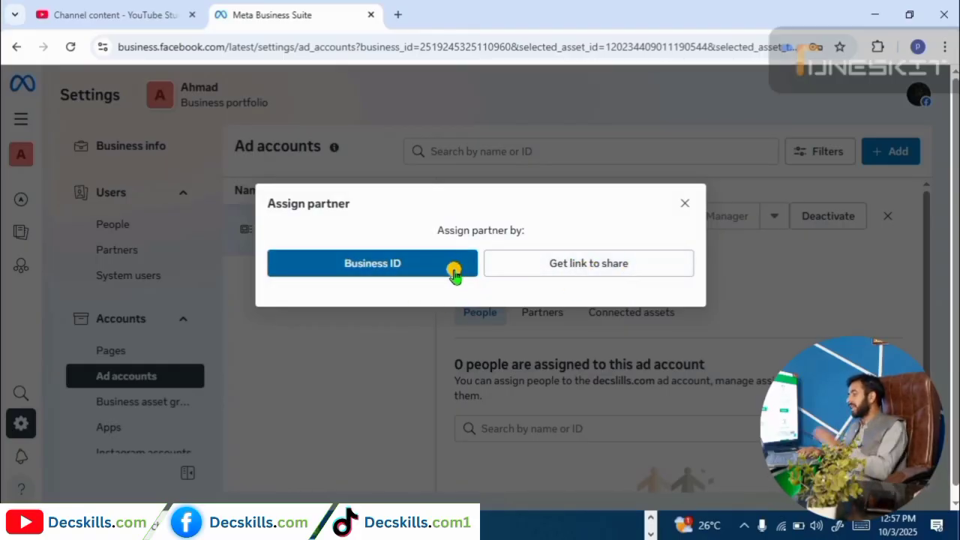
click(539, 259)
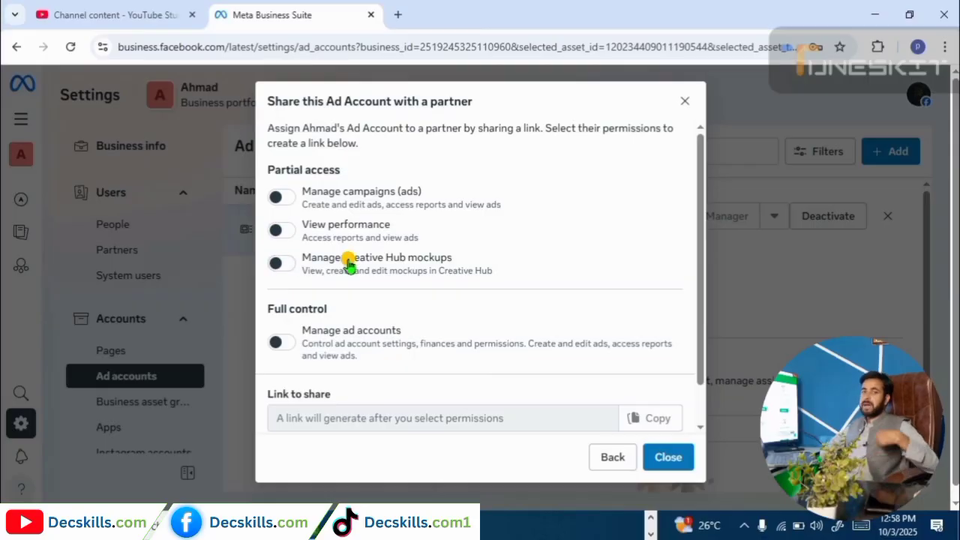
click(283, 343)
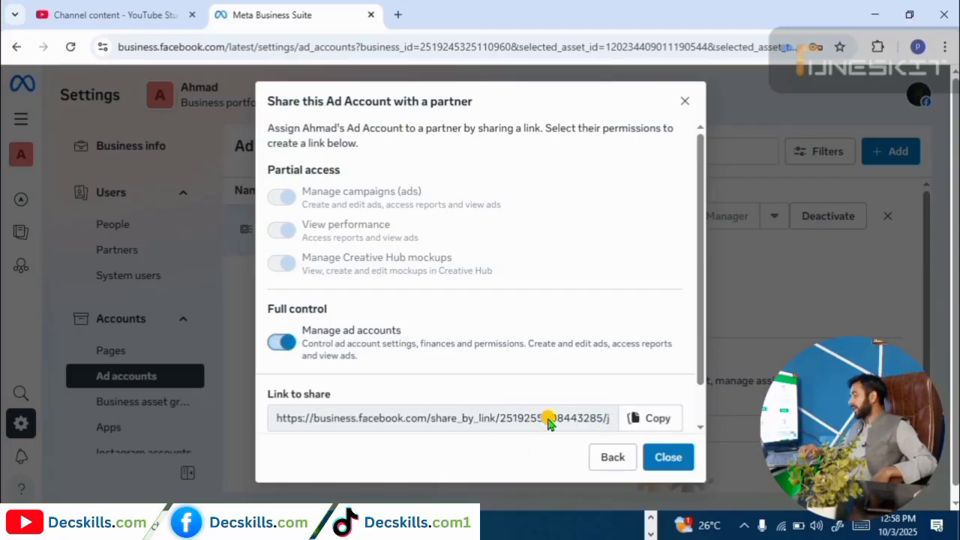
click(658, 422)
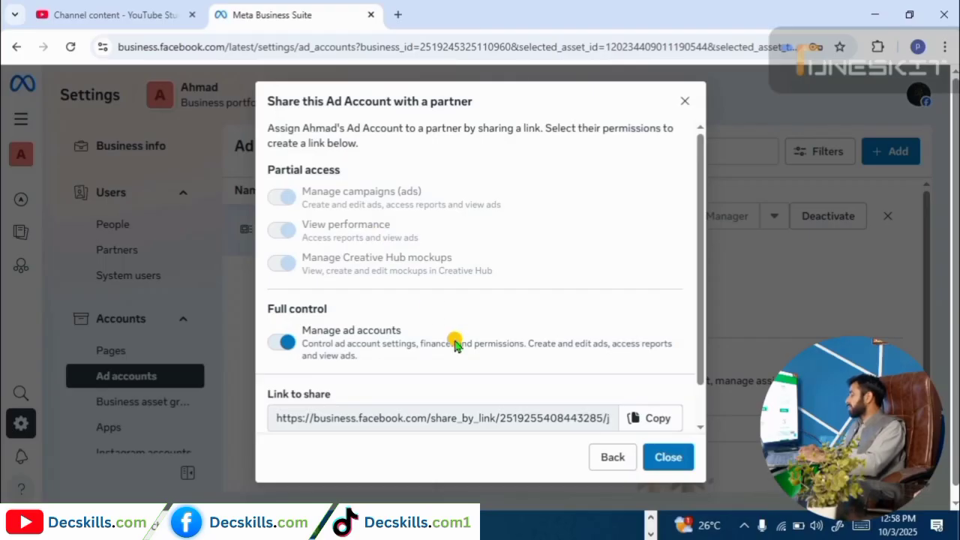
click(664, 457)
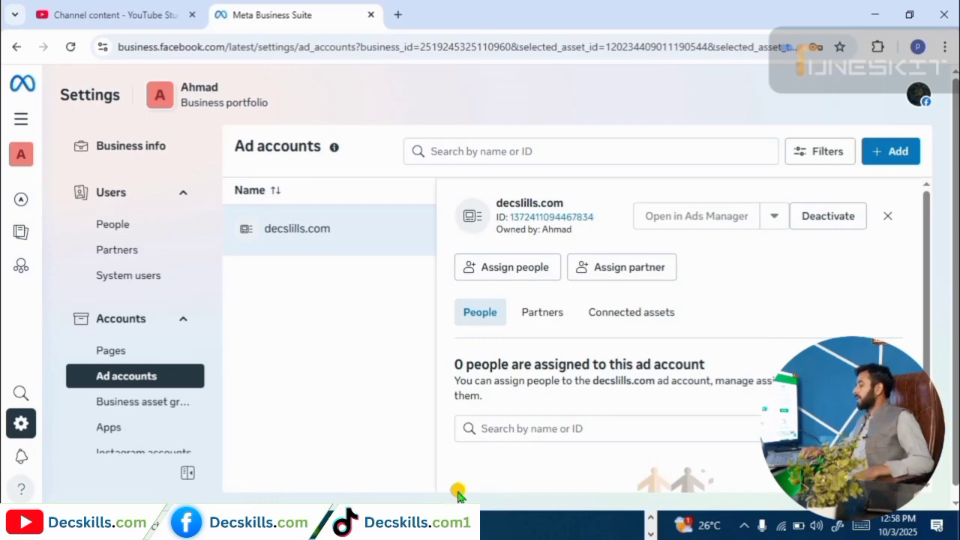
Collapse meta business suits and meta entroduction, expand meta ads objective, then return to Ads Manager.
click(318, 528)
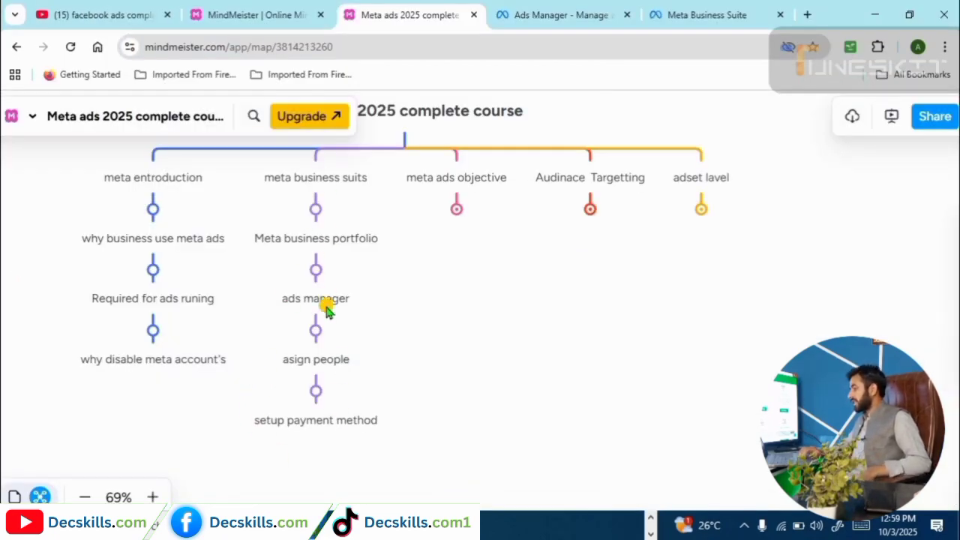
click(315, 210)
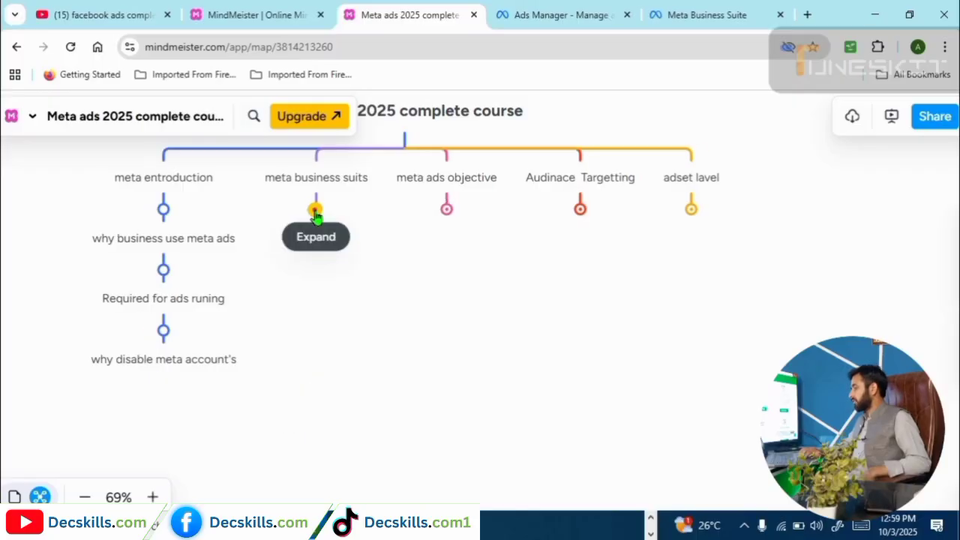
click(166, 211)
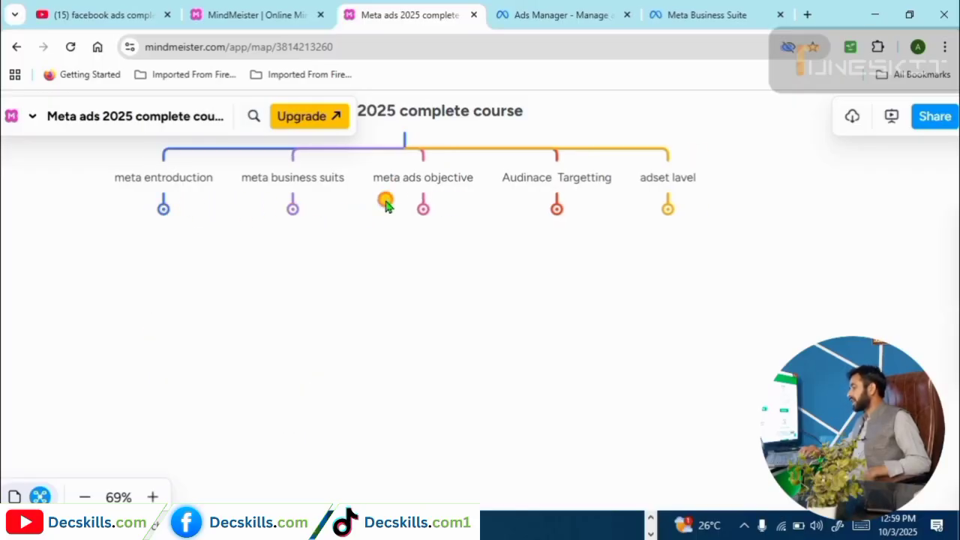
click(424, 210)
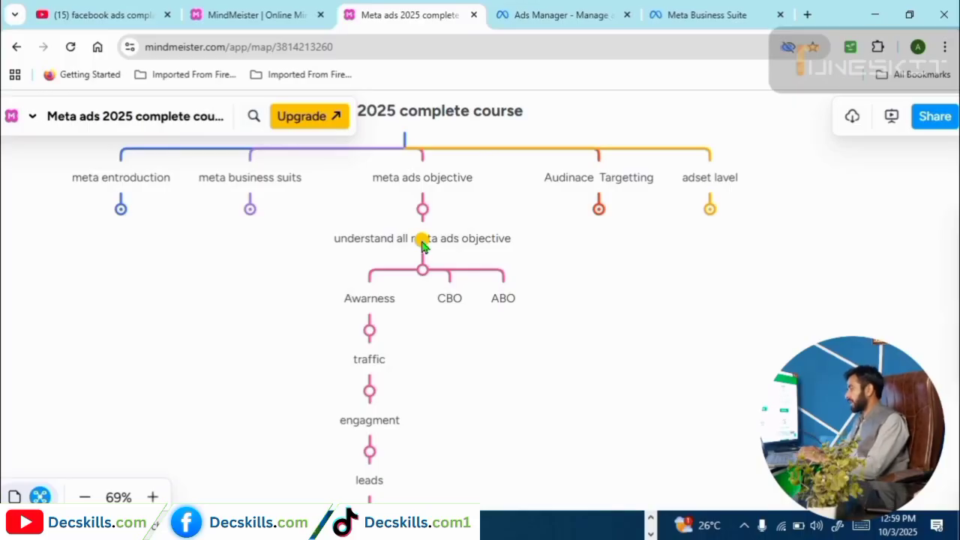
key(ctrl+Tab)
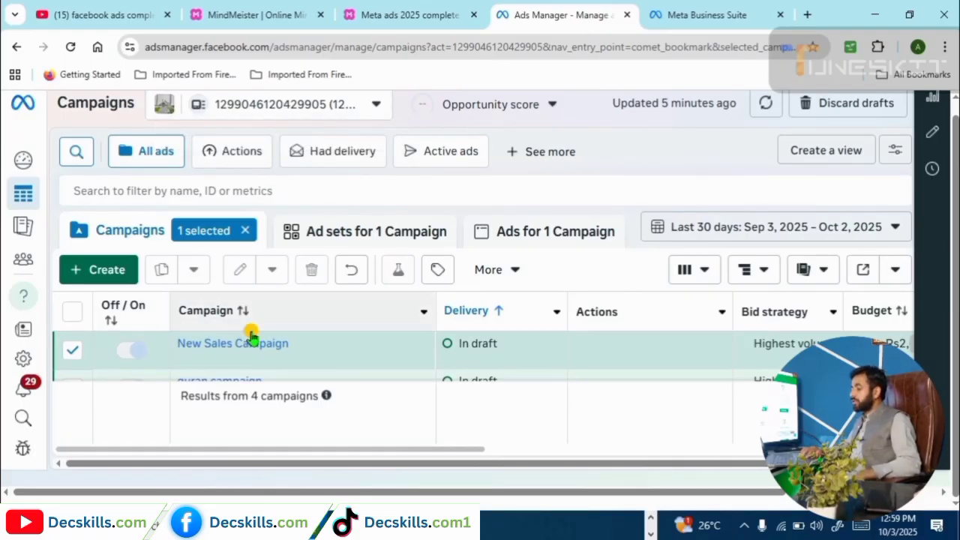
Untick the New Sales Campaign checkbox in the campaign list.
mouse_move(275, 359)
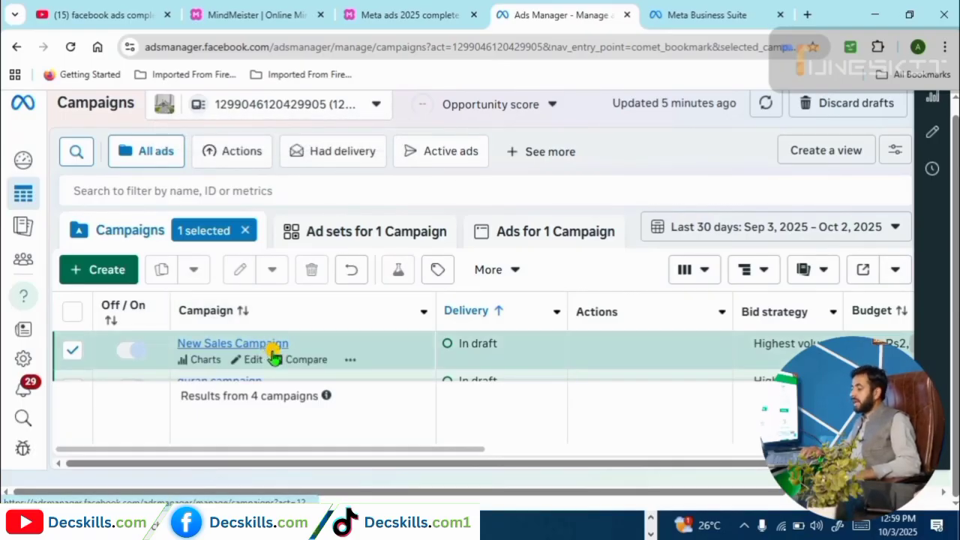
click(72, 352)
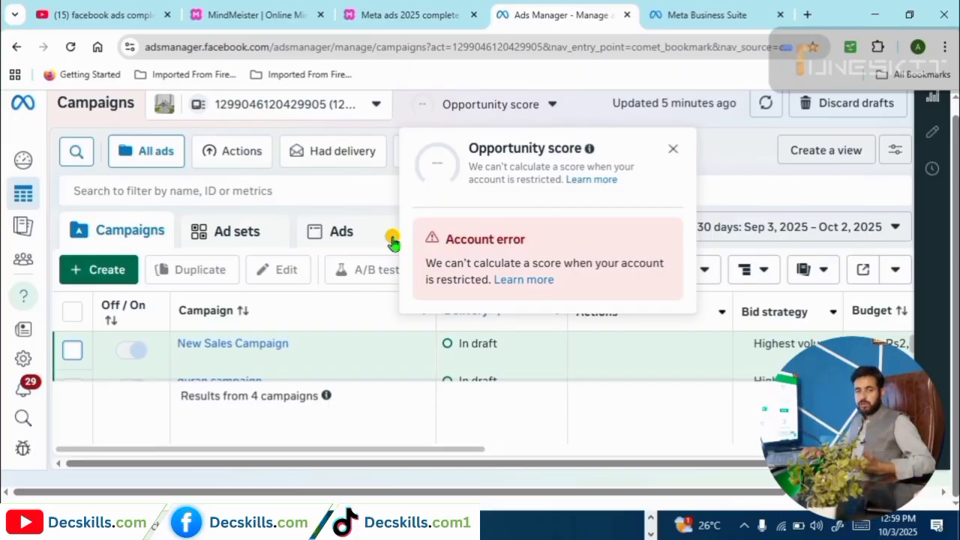
Dismiss the Opportunity score account error popup.
click(157, 392)
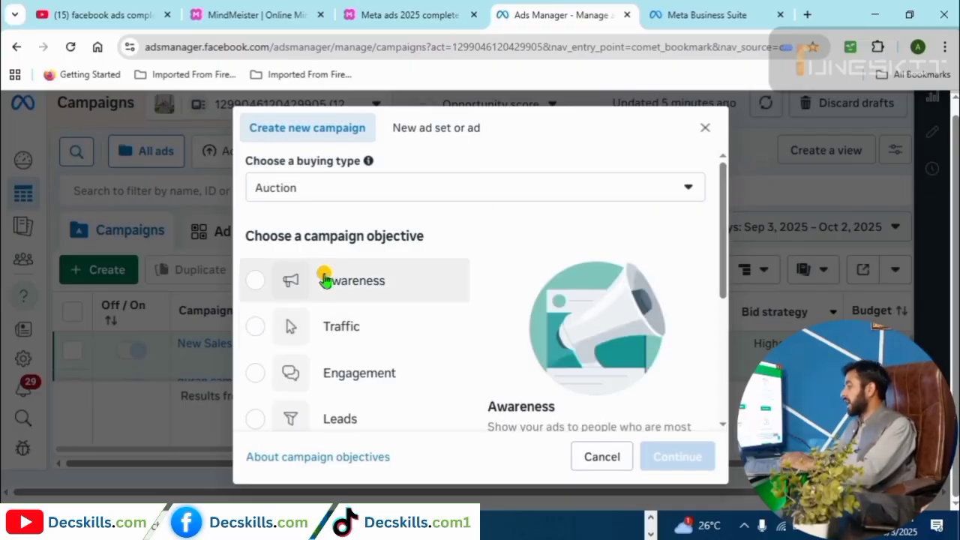
drag(722, 208, 727, 255)
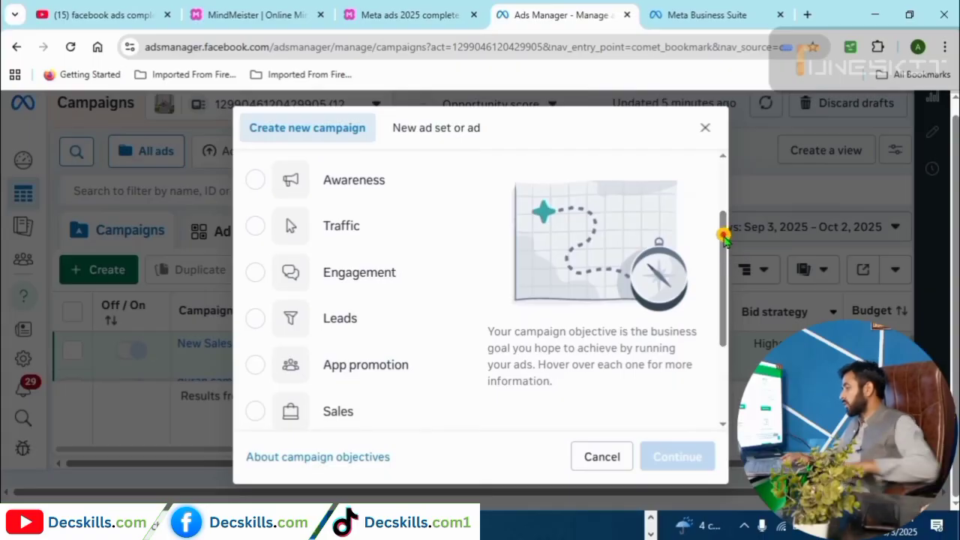
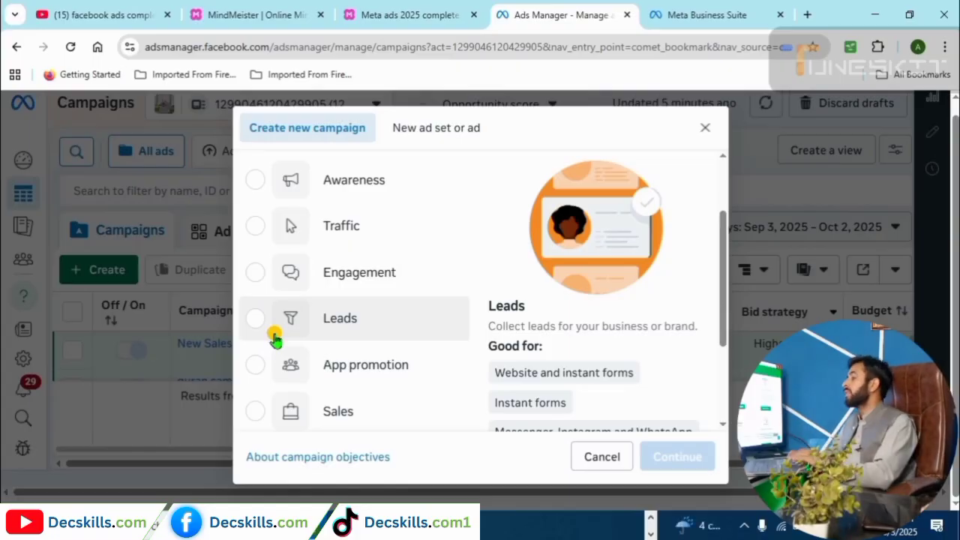
Switch to the MindMeister 'Meta ads 2025 complete course' mind map.
click(373, 9)
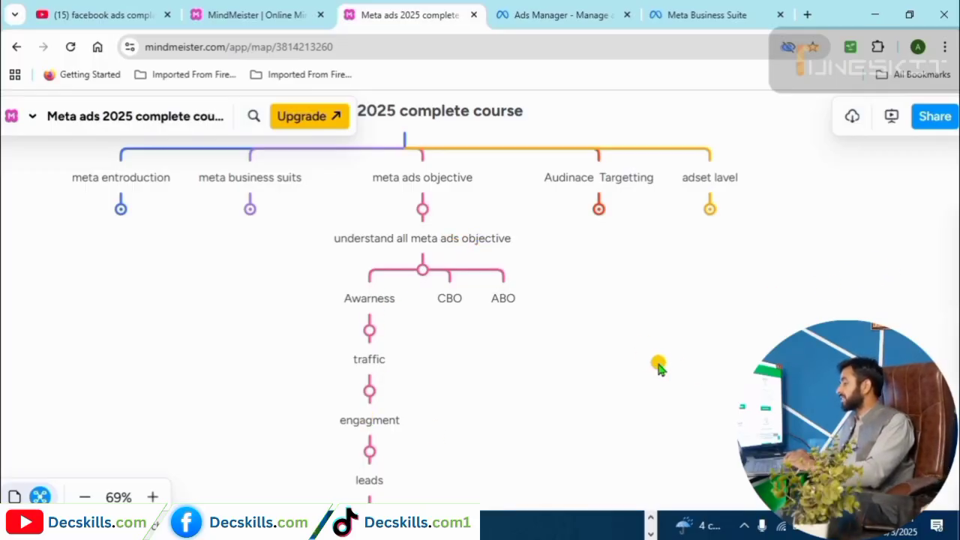
Zoom out the course map, select the 'meta ads objective' topic, then go to Meta Business Suite.
scroll(653, 364, down, 1)
key(Down)
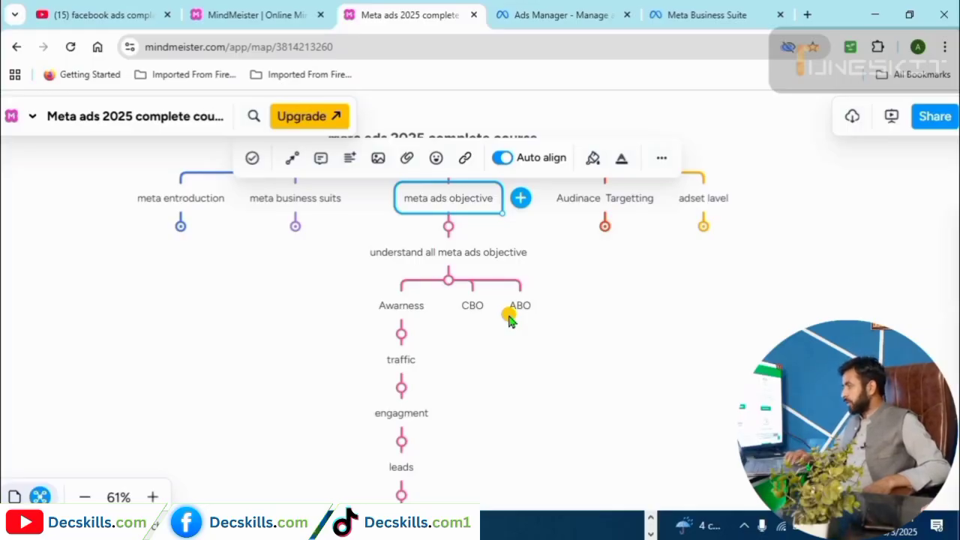
click(679, 15)
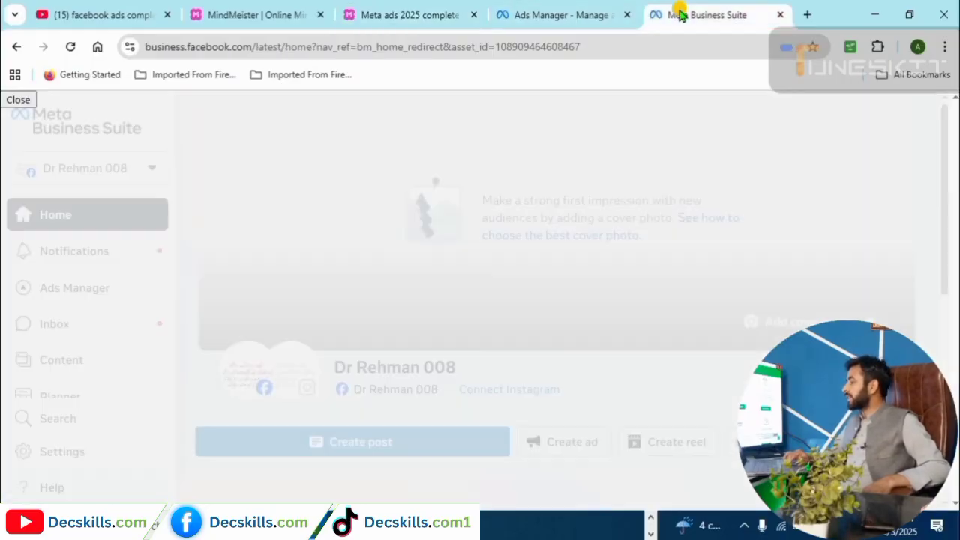
Close the Business Suite tab and continue the new campaign with the Engagement objective.
click(597, 9)
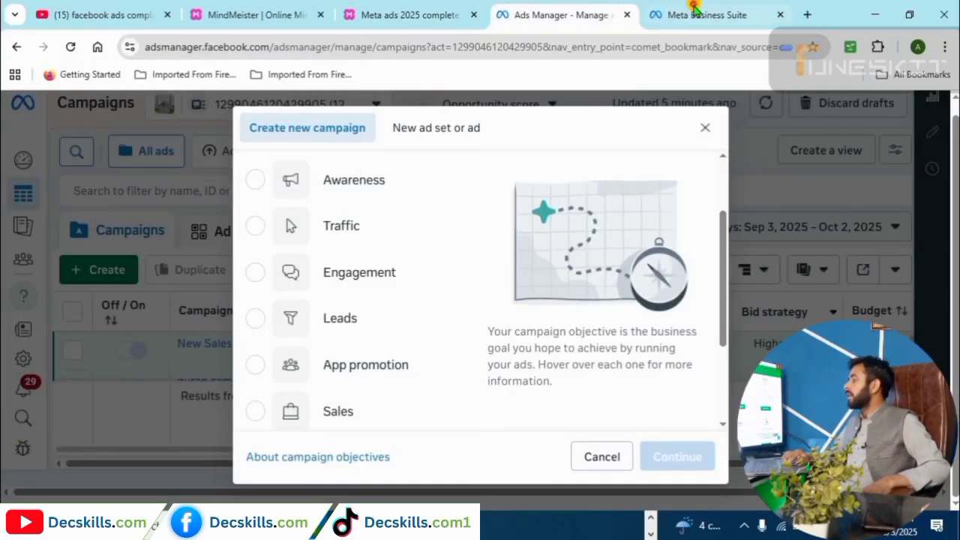
click(780, 15)
mouse_move(306, 277)
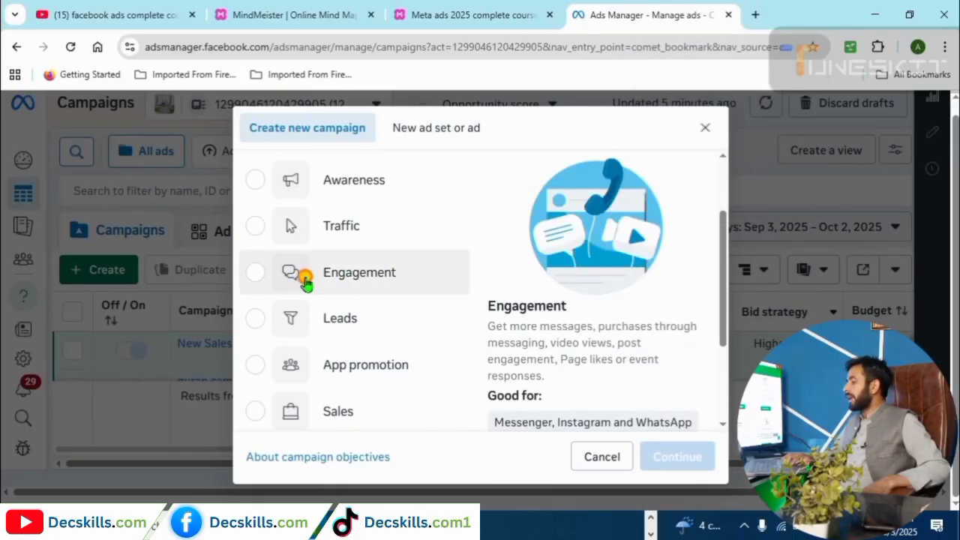
click(259, 274)
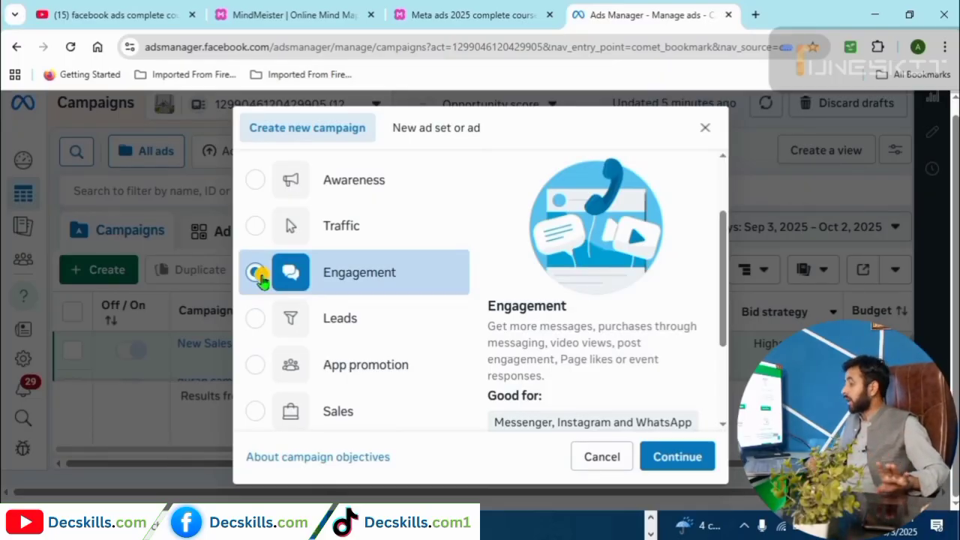
click(257, 275)
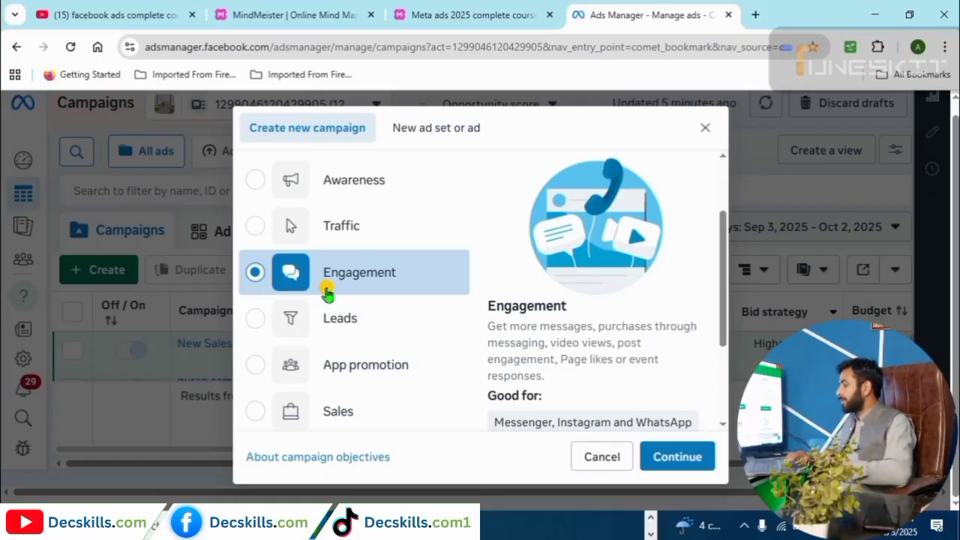
click(683, 455)
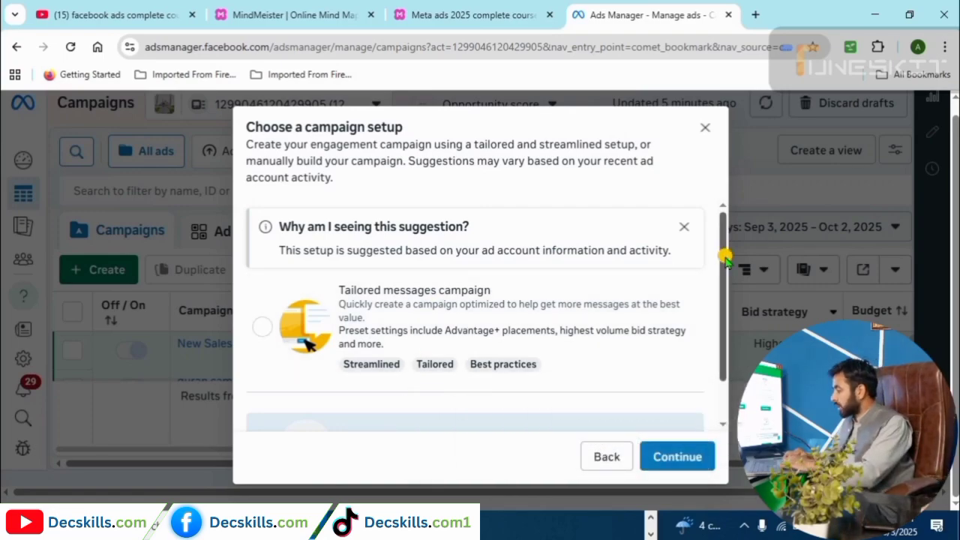
Choose the Manual engagement campaign setup and continue to its draft editor.
drag(724, 257, 723, 327)
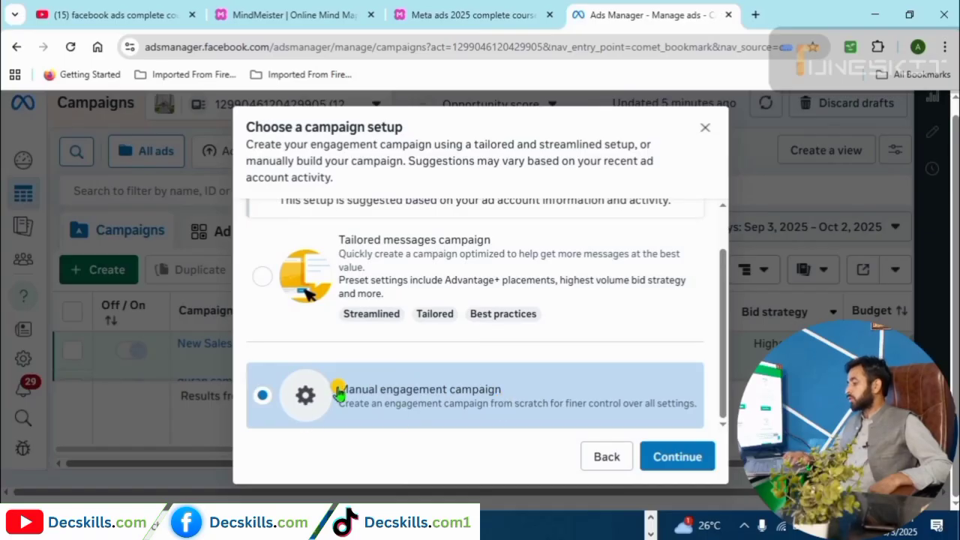
click(670, 460)
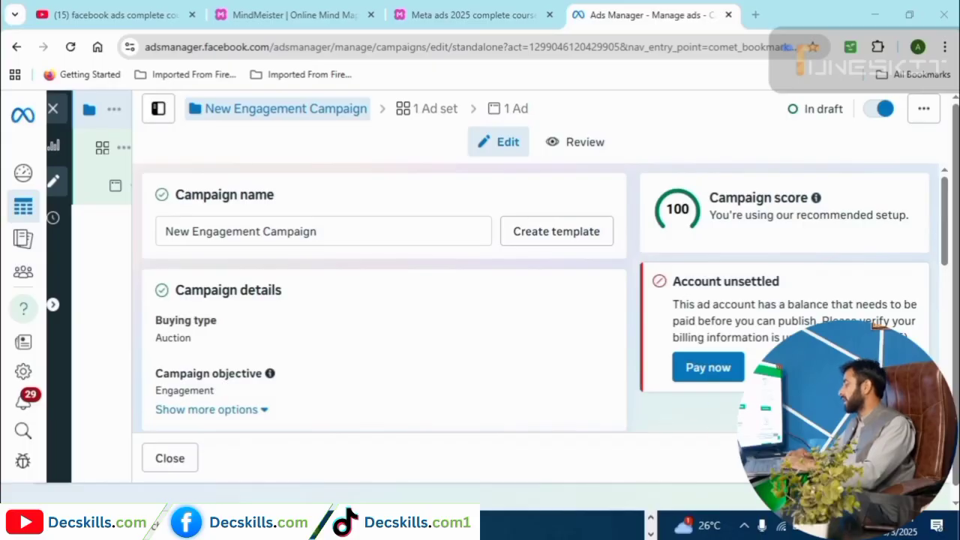
mouse_move(176, 92)
mouse_down()
mouse_move(230, 142)
mouse_move(383, 154)
mouse_move(393, 146)
mouse_up()
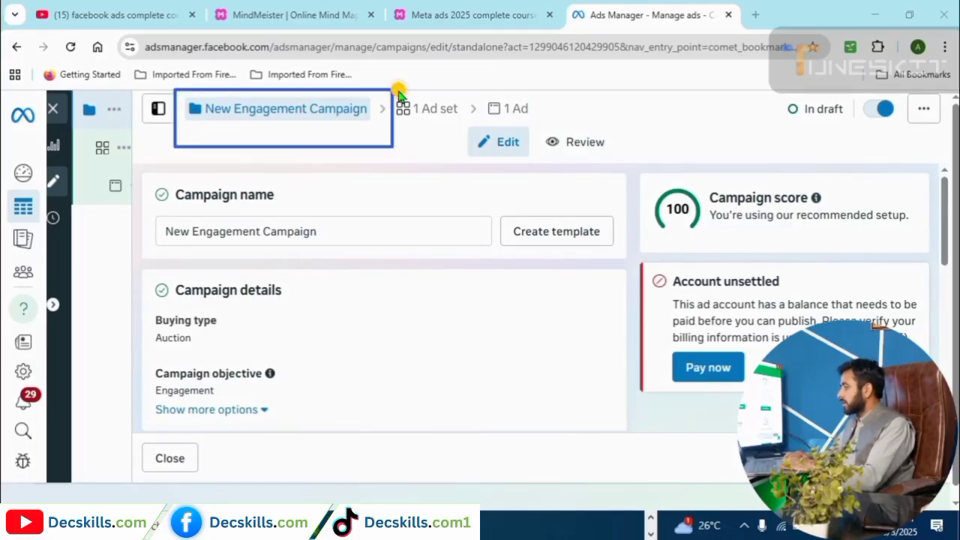
mouse_move(396, 91)
mouse_down()
mouse_move(418, 132)
mouse_move(474, 144)
mouse_move(555, 120)
mouse_up()
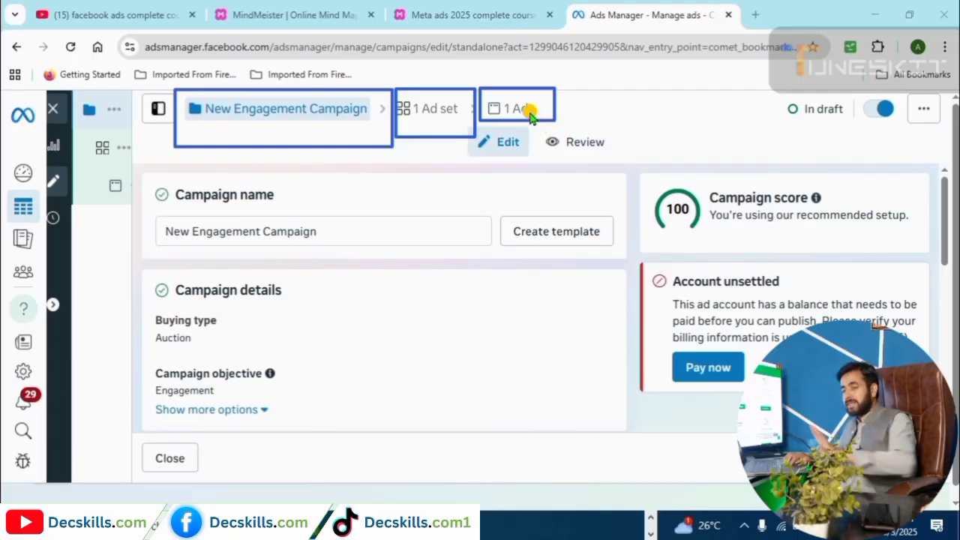
Rename the campaign to 'video views'.
click(328, 234)
drag(320, 233, 163, 230)
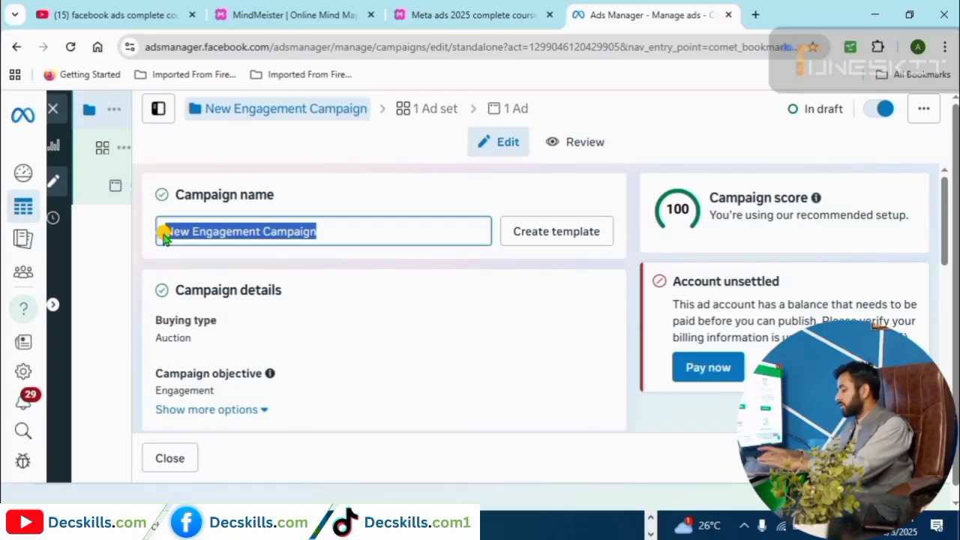
text(video views)
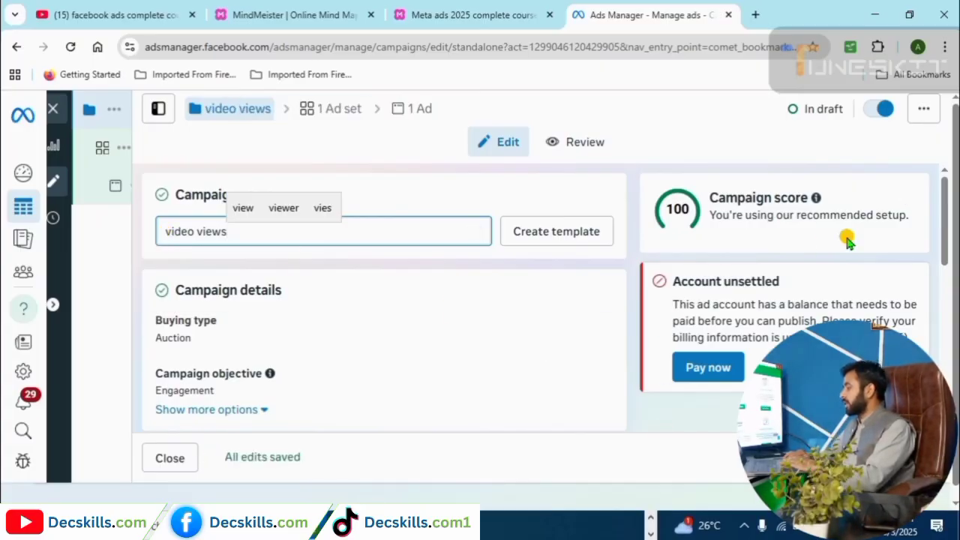
mouse_move(944, 231)
mouse_down()
mouse_move(947, 248)
mouse_move(945, 233)
mouse_up()
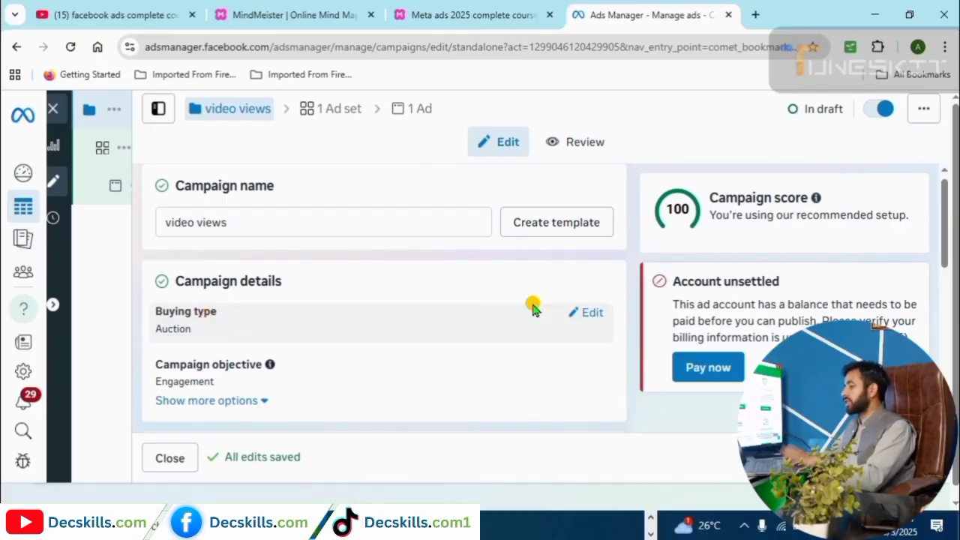
Show the campaign's additional options and scroll through them.
click(236, 402)
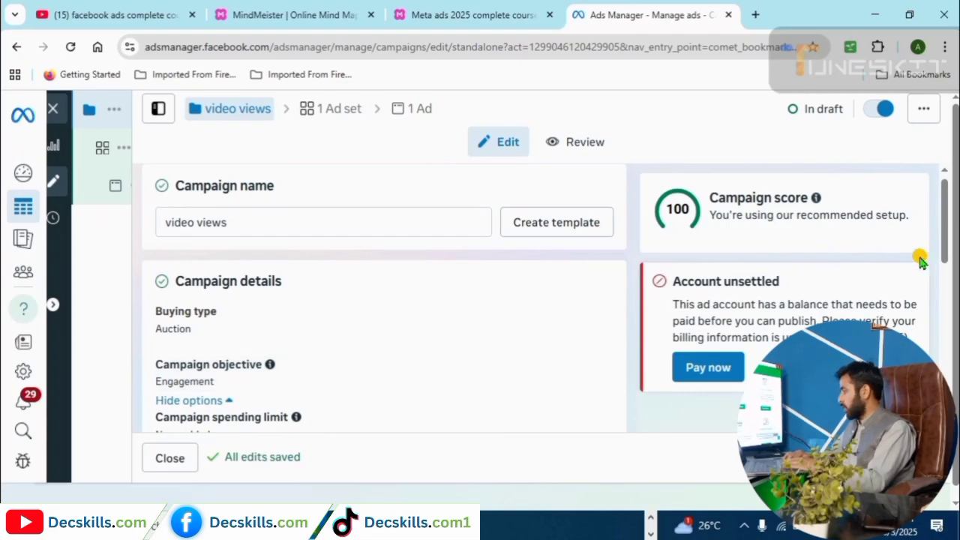
scroll(930, 240, down, 1)
drag(947, 190, 946, 193)
scroll(946, 197, down, 3)
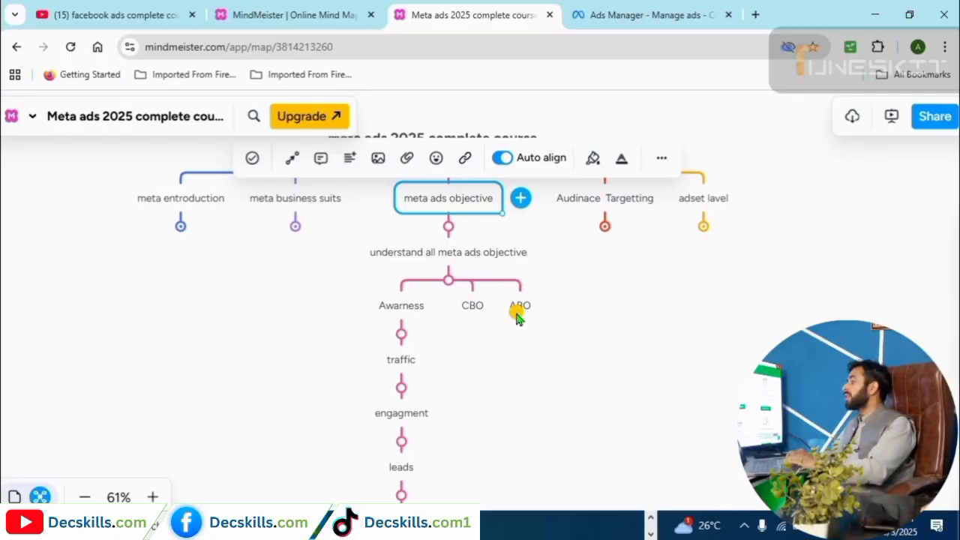
Return to the Ads Manager tab with the video views campaign editor.
click(607, 9)
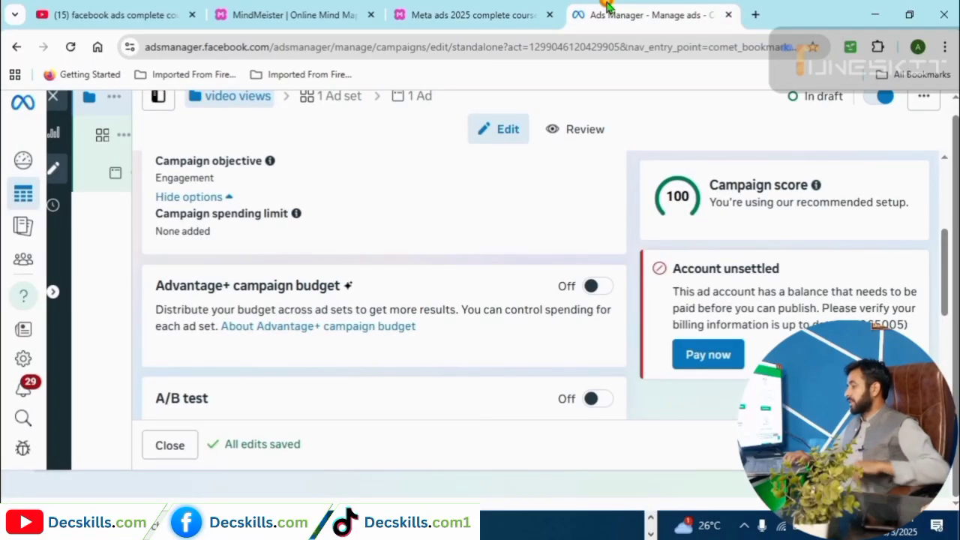
Turn on Advantage+ campaign budget and set the daily budget to Rs 1000.
click(596, 288)
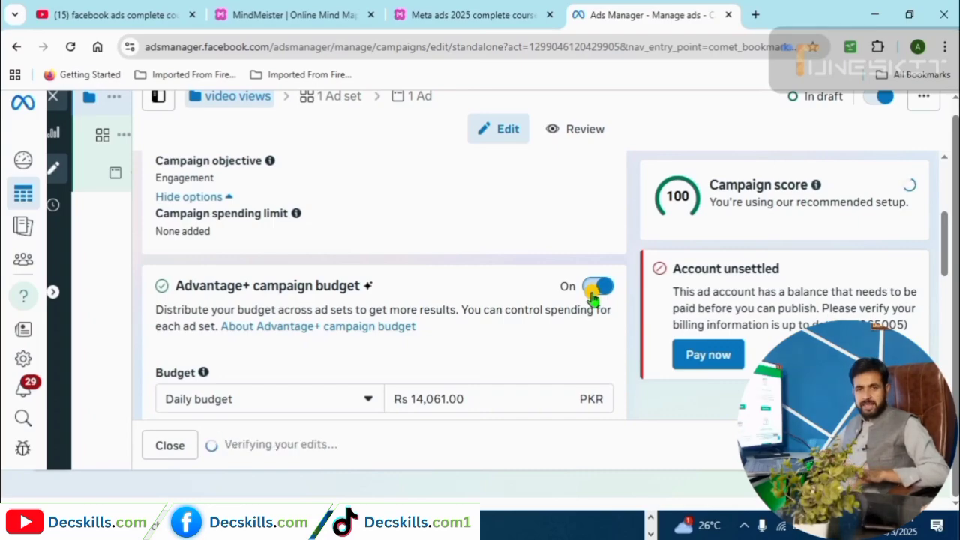
mouse_move(183, 376)
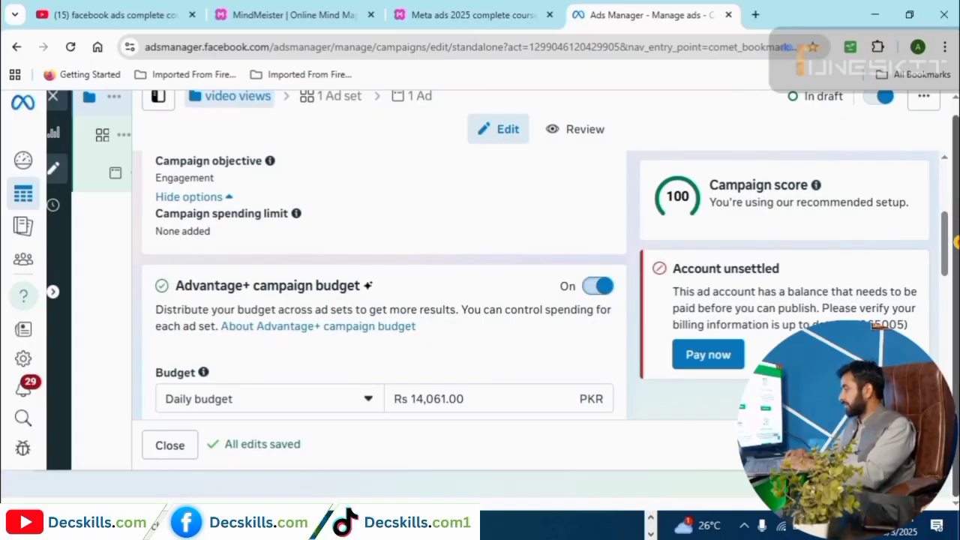
scroll(937, 248, down, 2)
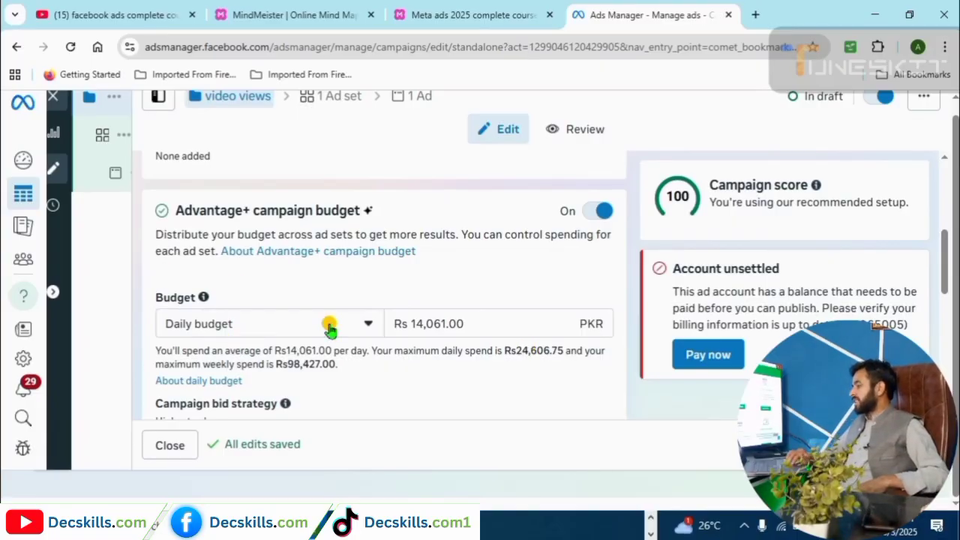
click(434, 324)
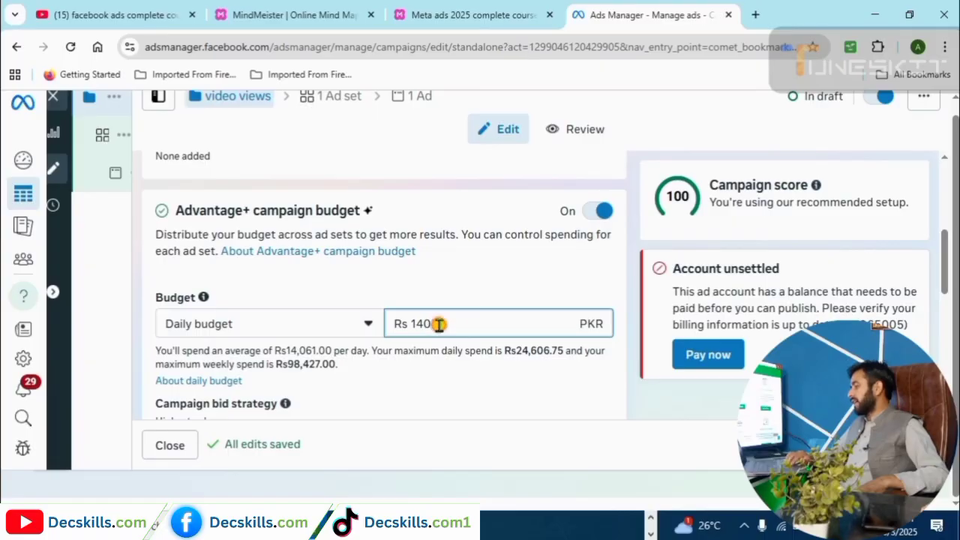
key(BackSpace)
key(BackSpace)
key(BackSpace)
key(BackSpace)
key(BackSpace)
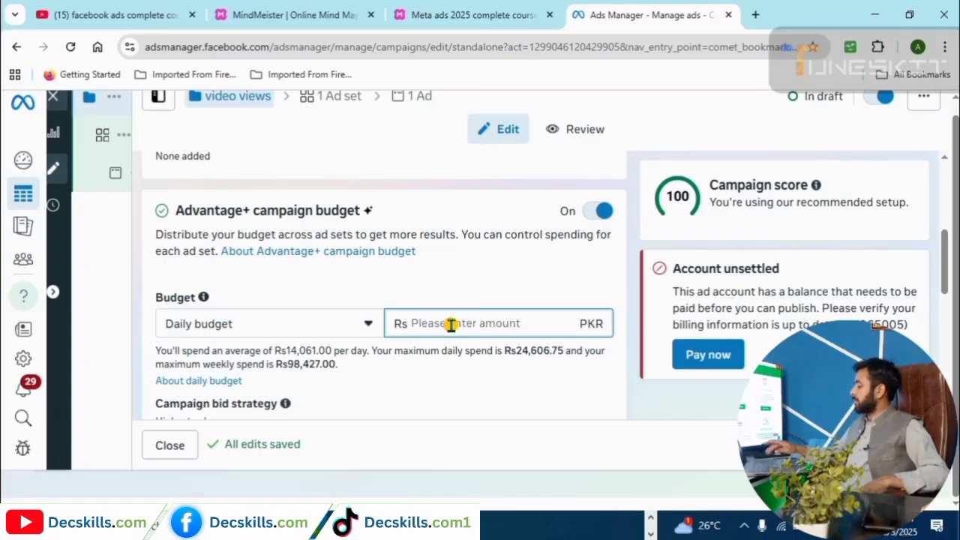
text(1000)
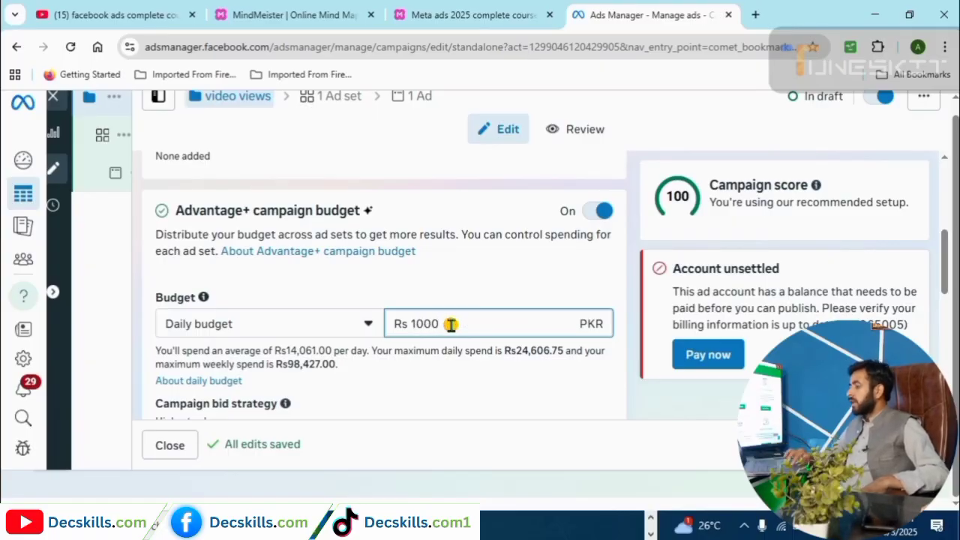
Switch the campaign to a Lifetime budget of Rs 5,000.
click(367, 328)
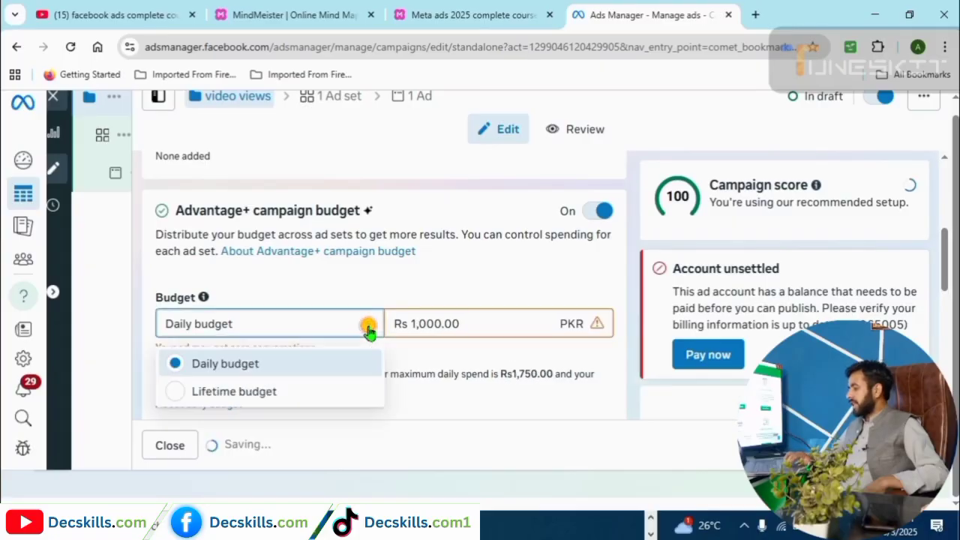
click(172, 391)
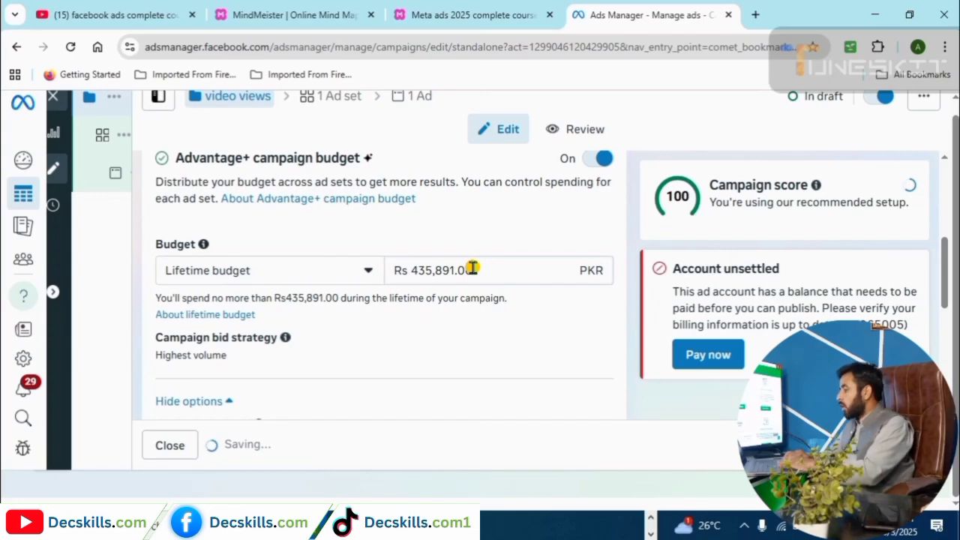
drag(467, 270, 413, 271)
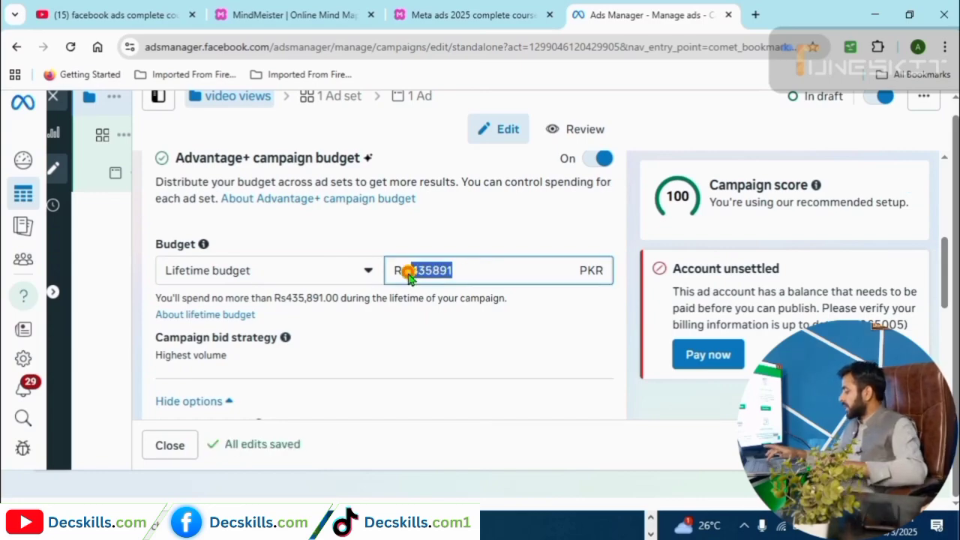
text(5000)
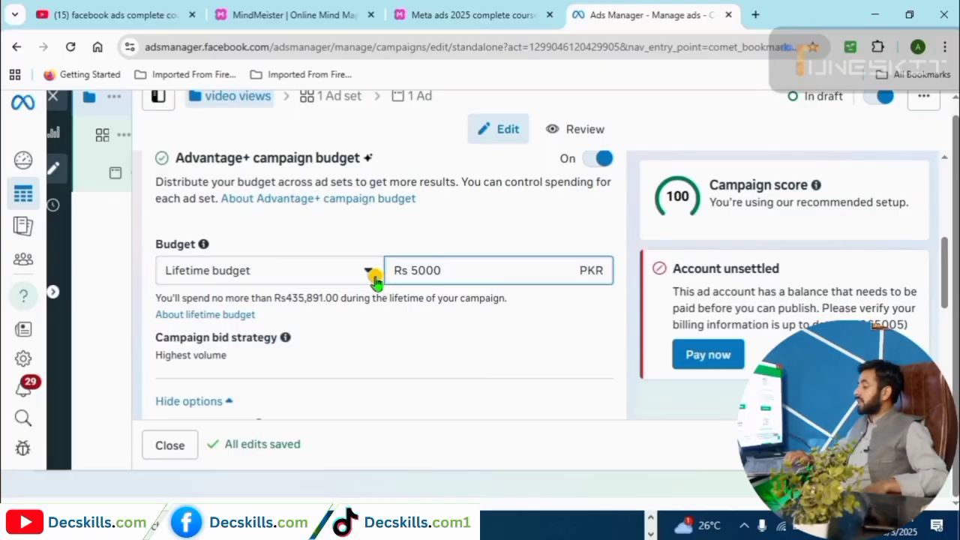
click(367, 275)
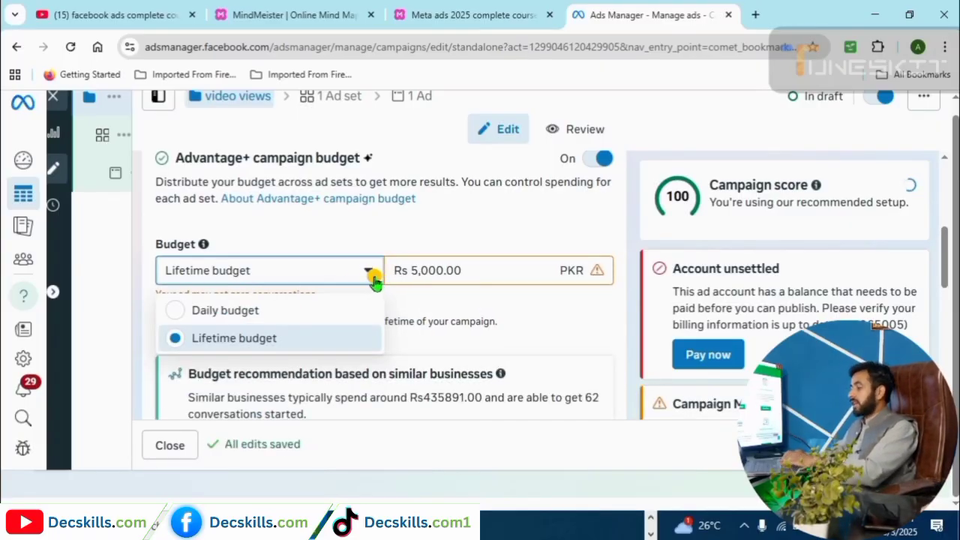
click(369, 275)
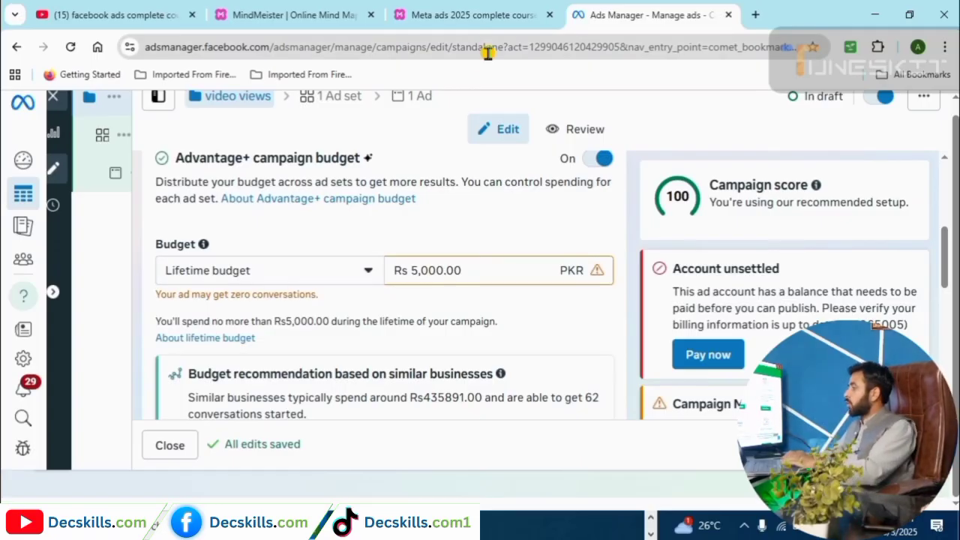
Scroll down to the New Engagement Ad Set settings.
drag(943, 256, 945, 167)
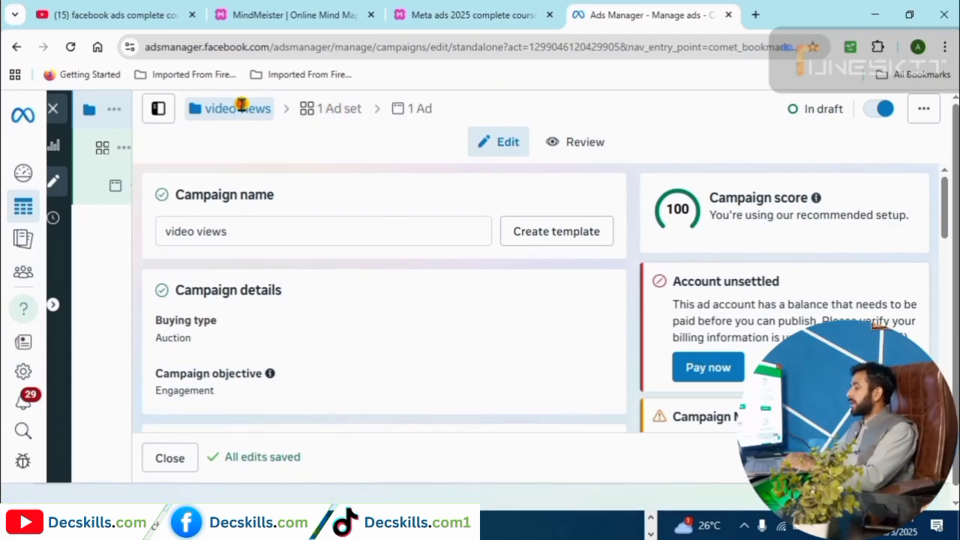
drag(945, 192, 954, 270)
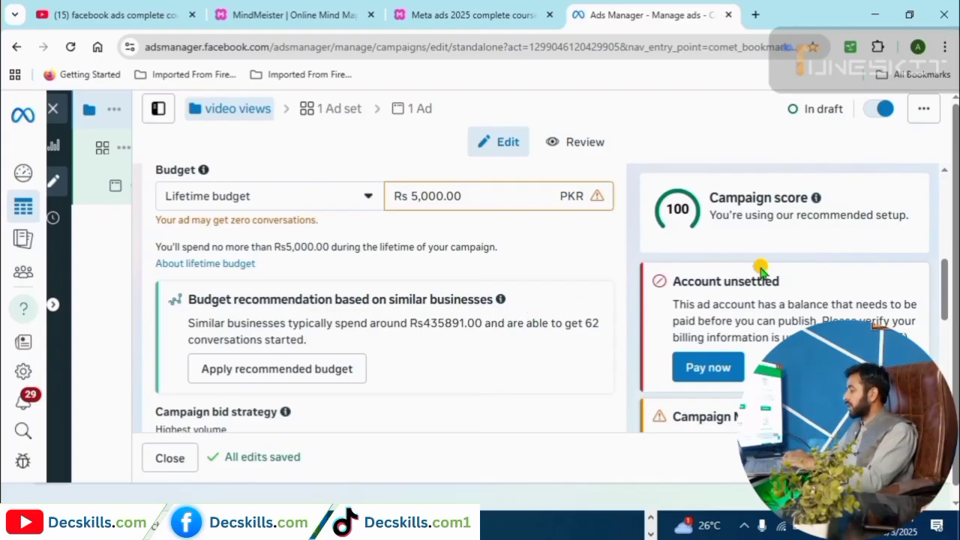
drag(943, 289, 944, 356)
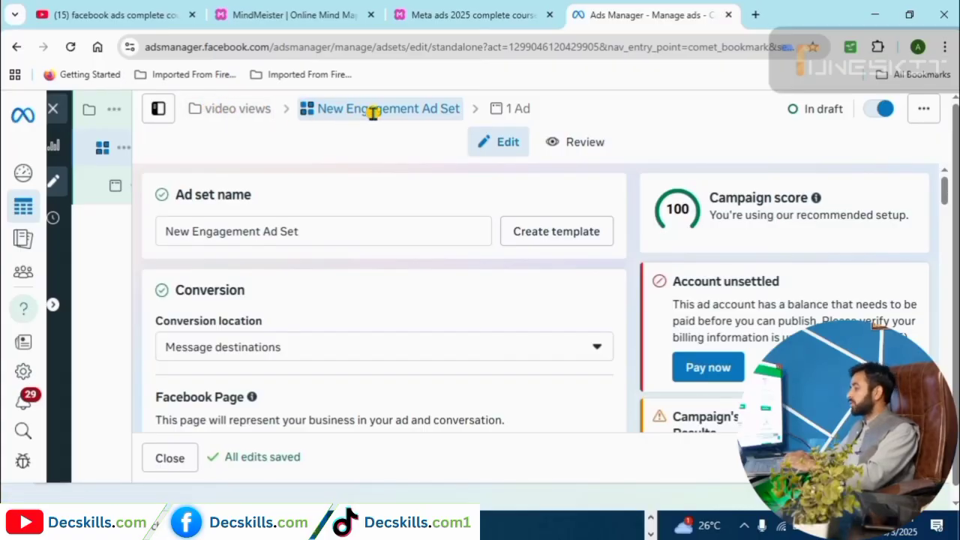
Replace the ad set name 'New Engagement Ad Set' with 'video views'.
drag(300, 234, 150, 248)
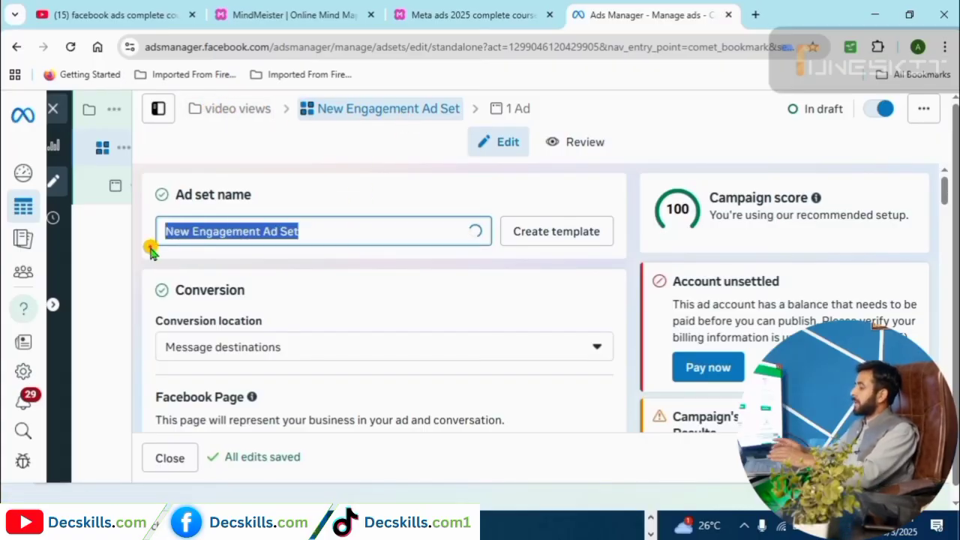
text(video )
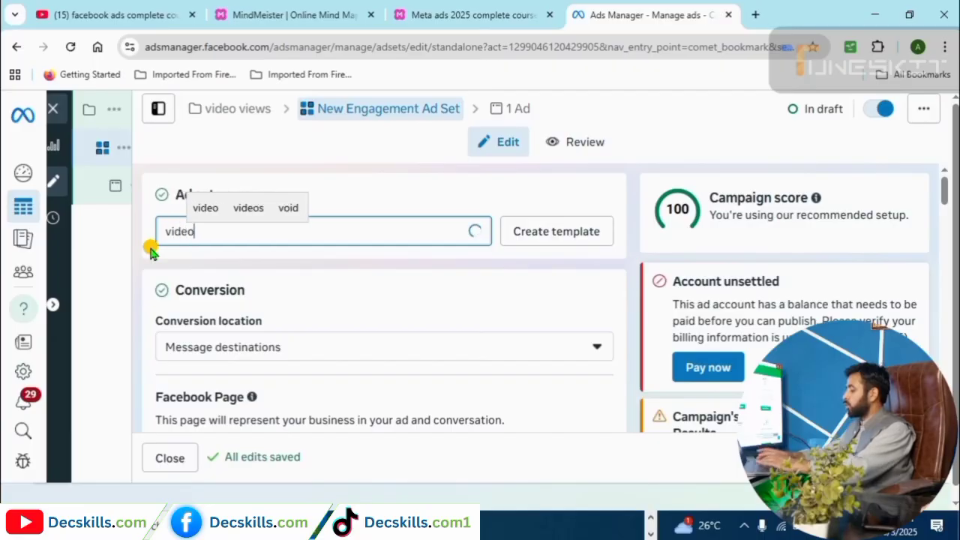
text(views)
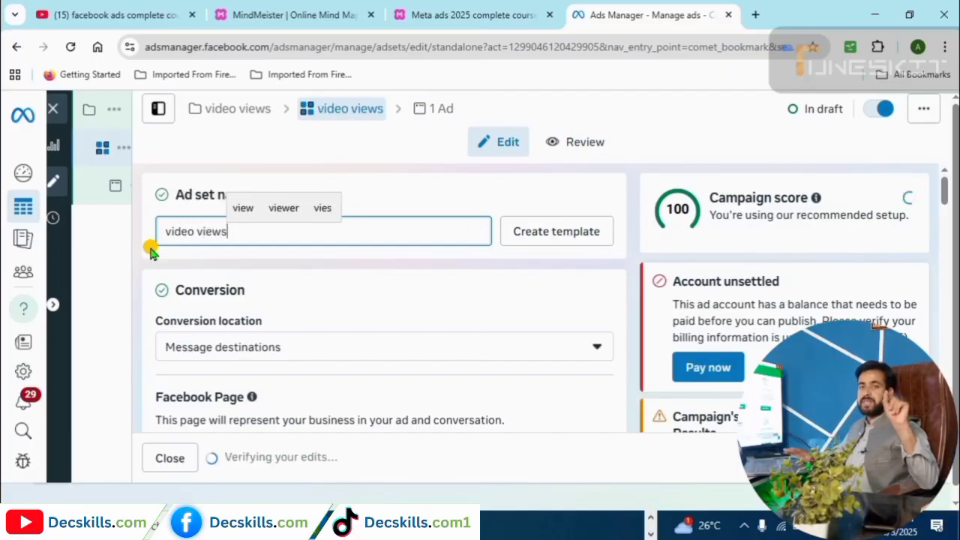
click(576, 270)
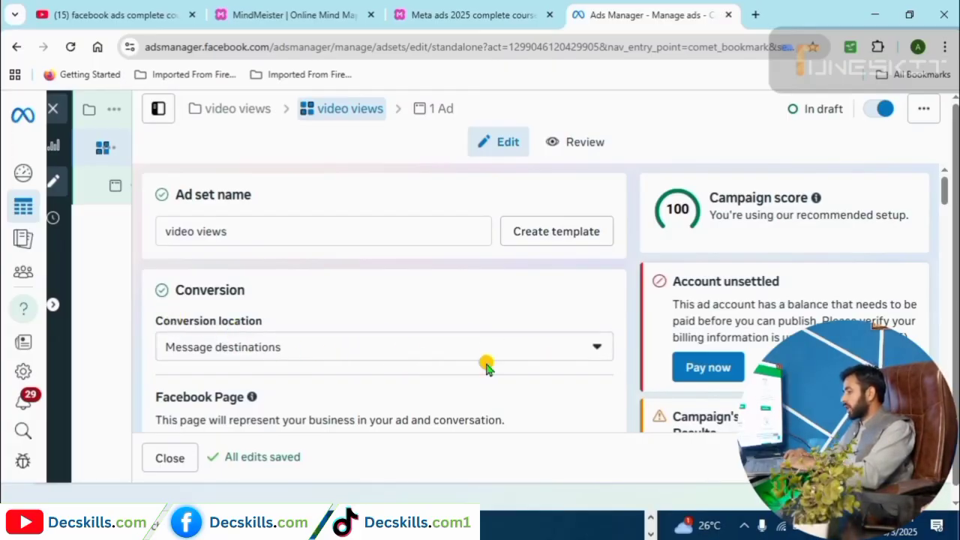
Set conversion location to 'On your ad', giving Video views engagement and a ThruPlay goal.
click(597, 349)
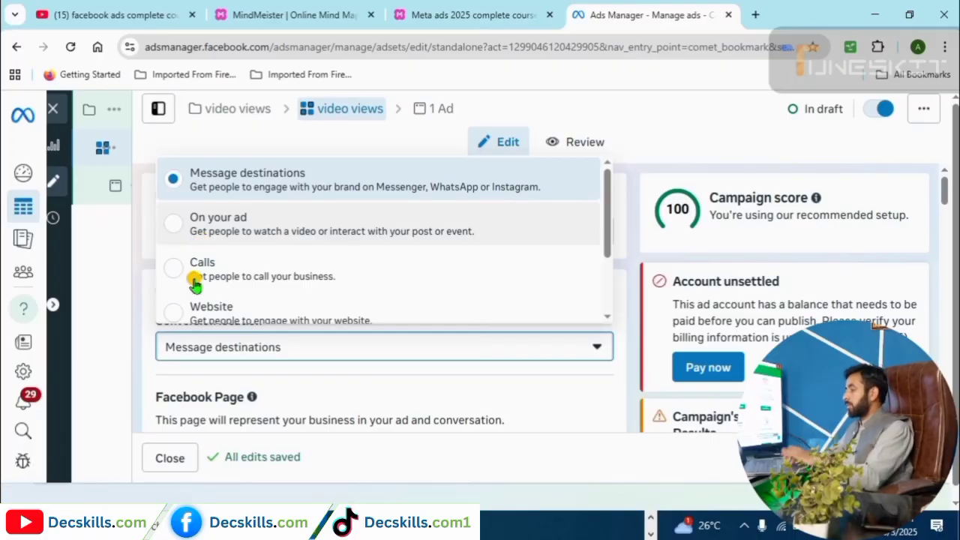
click(173, 223)
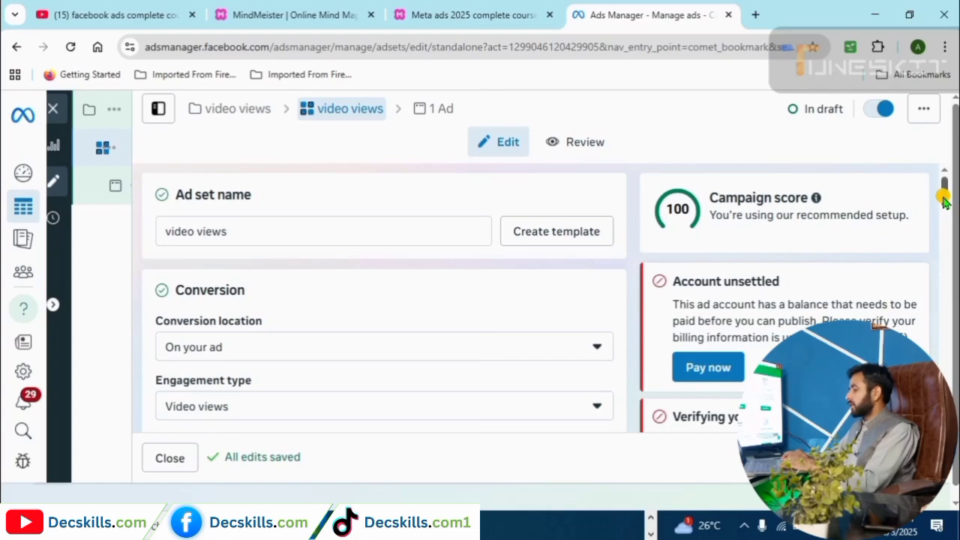
drag(942, 197, 945, 225)
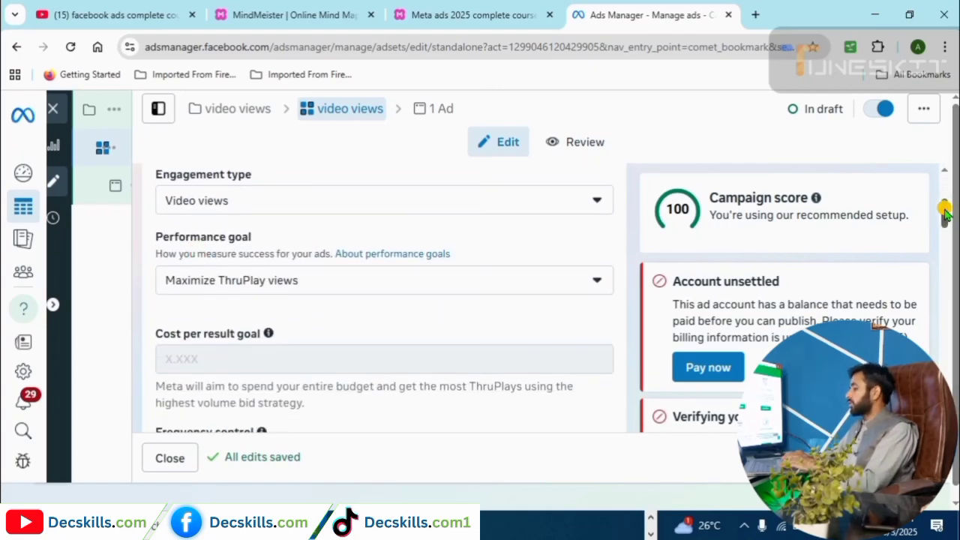
Expand the ad set's extra delivery options to show it is charged per Impression.
scroll(946, 239, down, 3)
scroll(377, 307, down, 5)
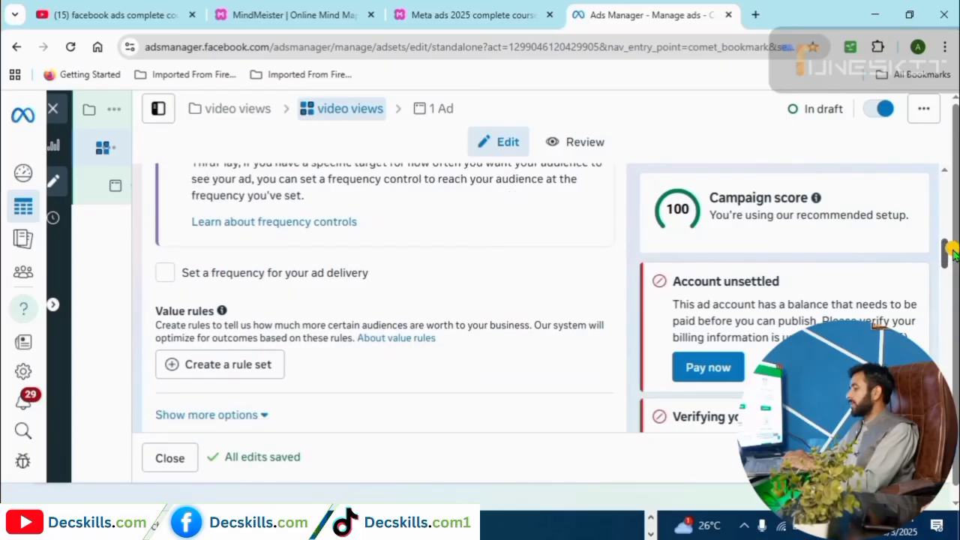
click(262, 255)
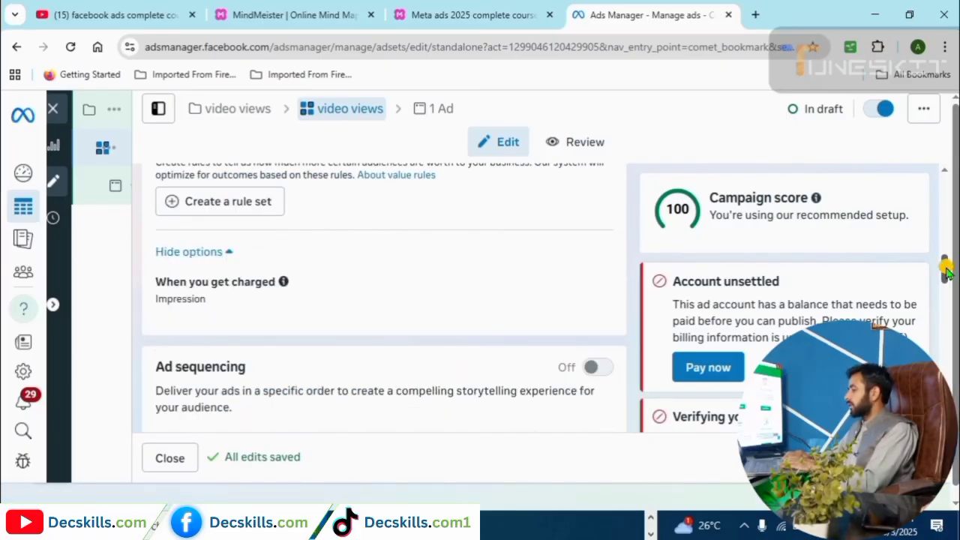
scroll(946, 276, down, 1)
drag(946, 272, 944, 274)
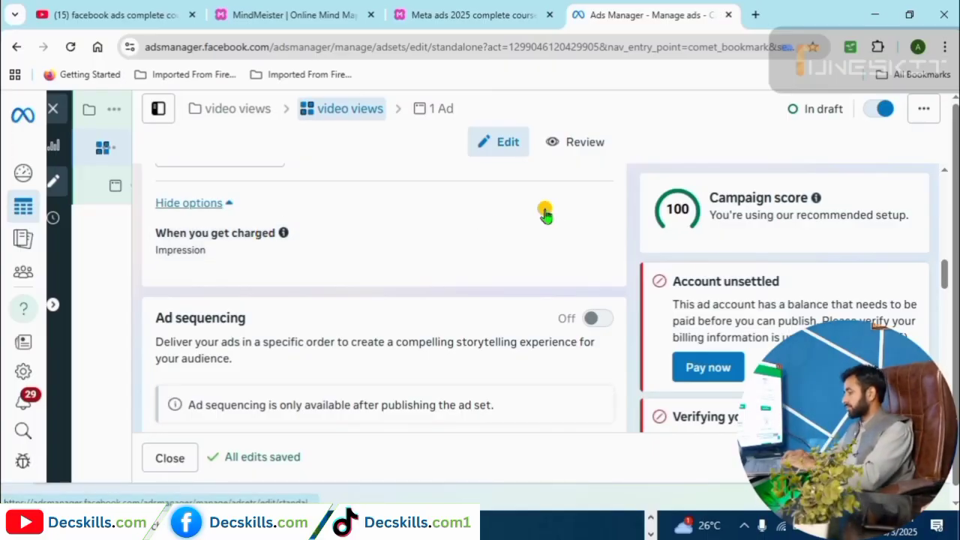
drag(944, 274, 943, 315)
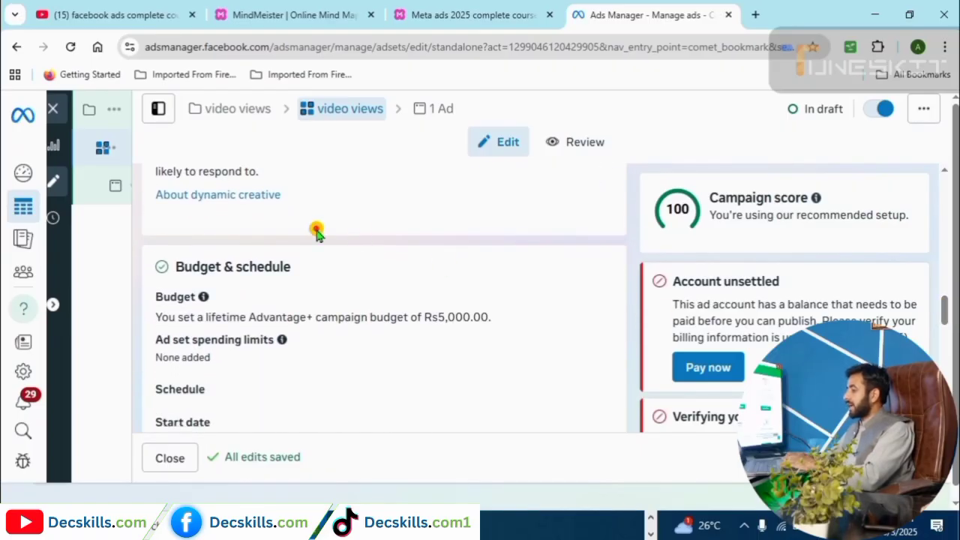
Start editing the ad set spending limits, check the ad set's actions, then return to the video views campaign.
mouse_move(332, 344)
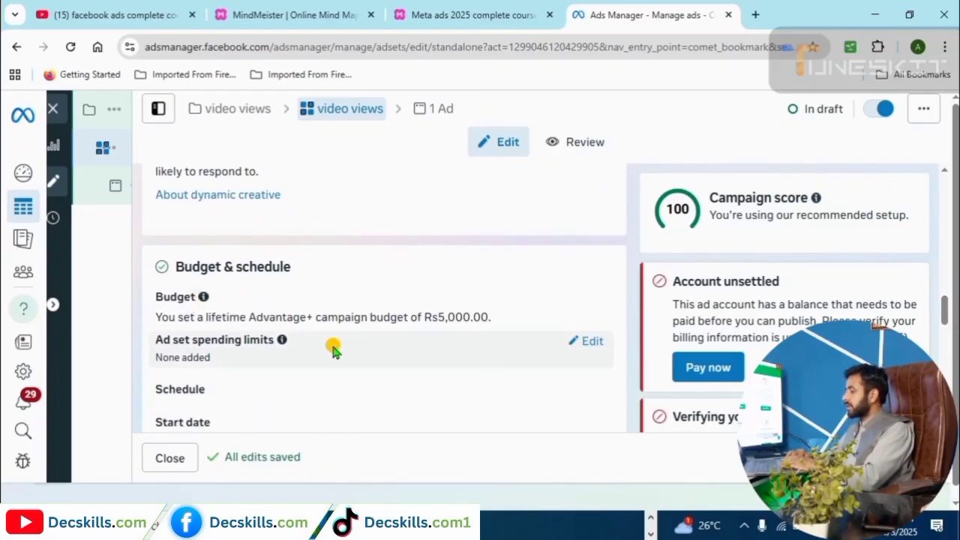
click(590, 342)
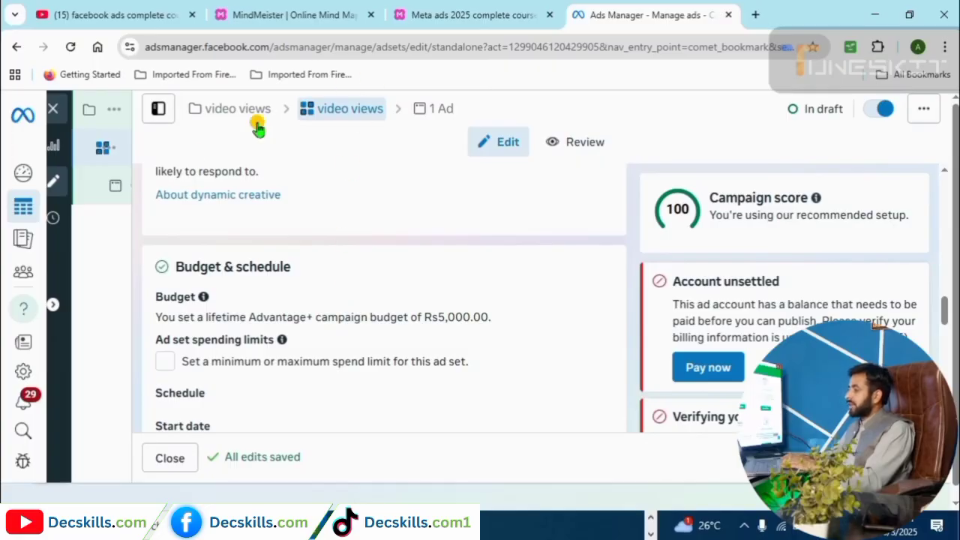
mouse_move(120, 150)
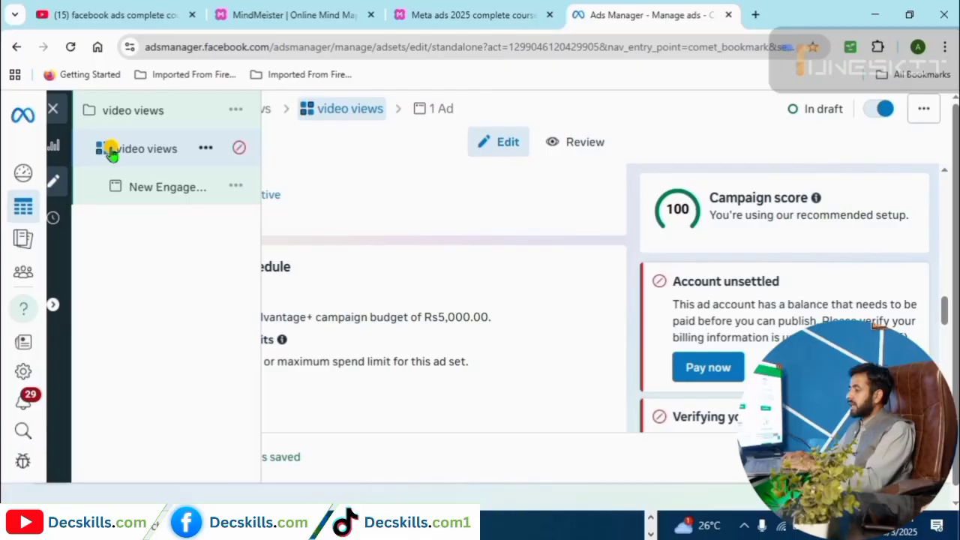
click(206, 149)
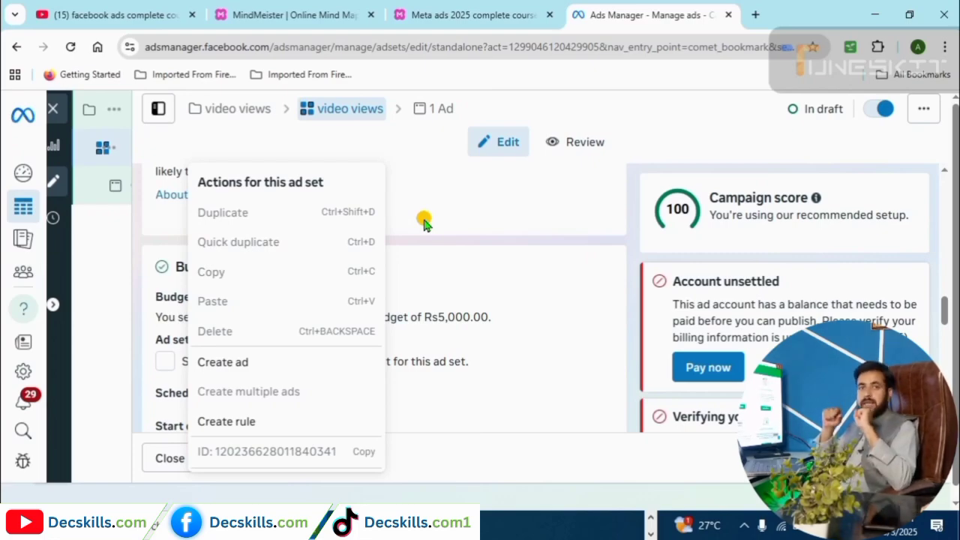
click(238, 114)
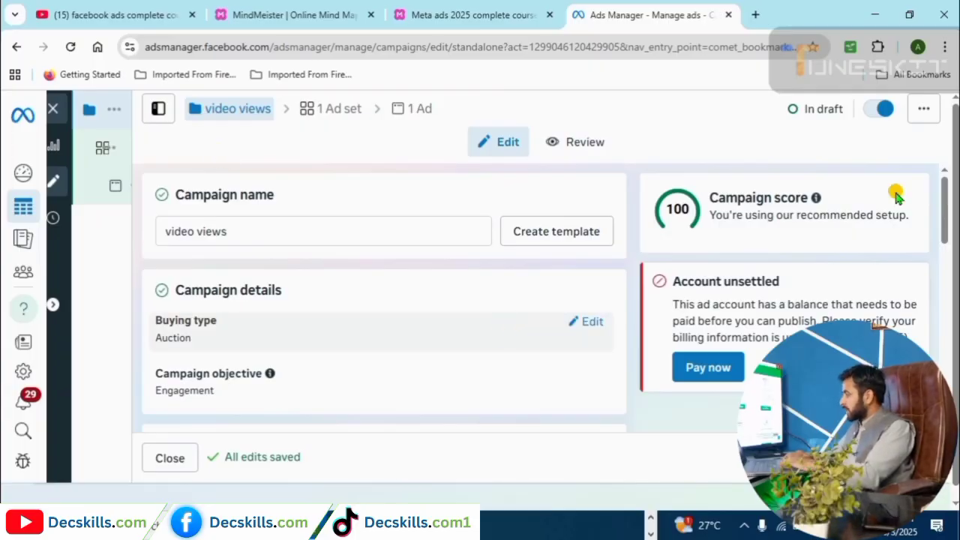
Change the campaign budget to a daily budget of Rs 2000, then go back to the video views ad set.
drag(946, 203, 954, 288)
click(370, 300)
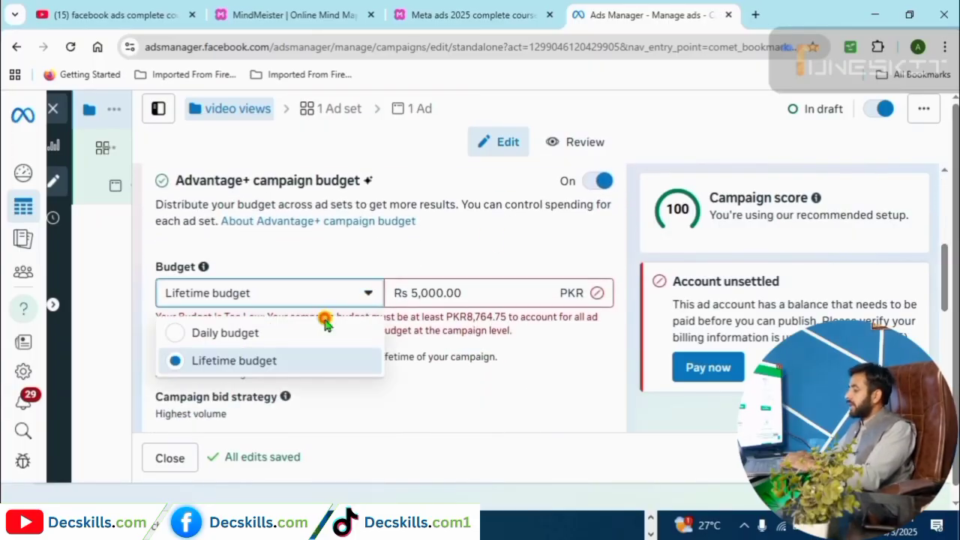
click(218, 341)
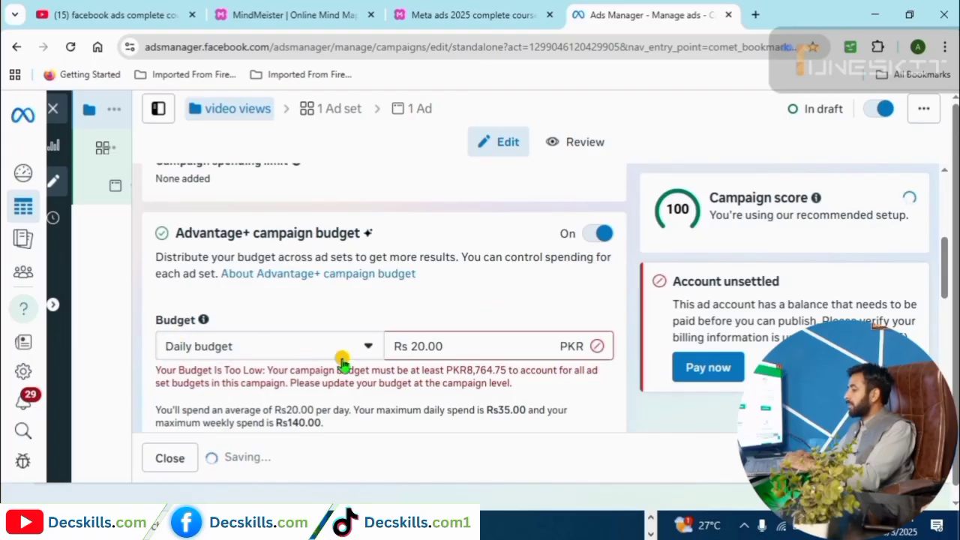
click(458, 348)
text(2000)
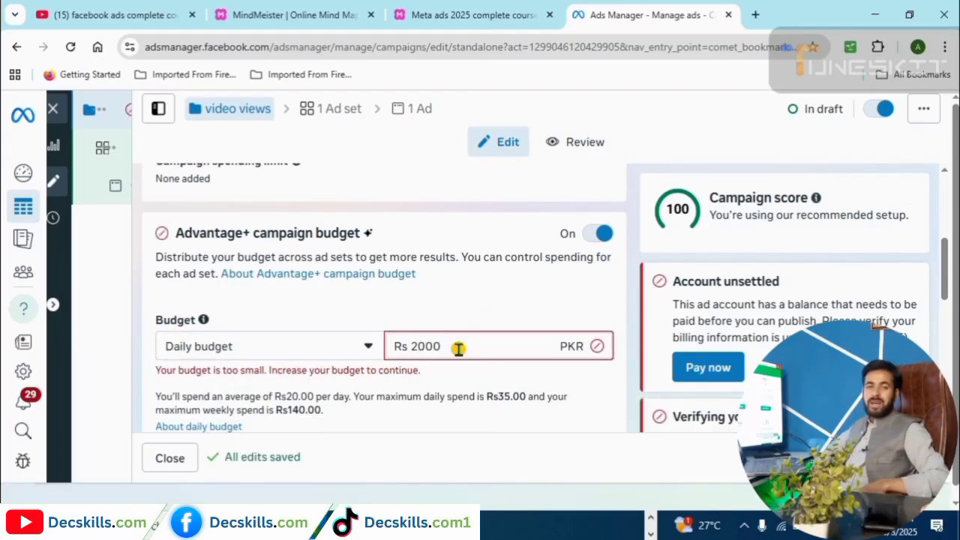
click(225, 123)
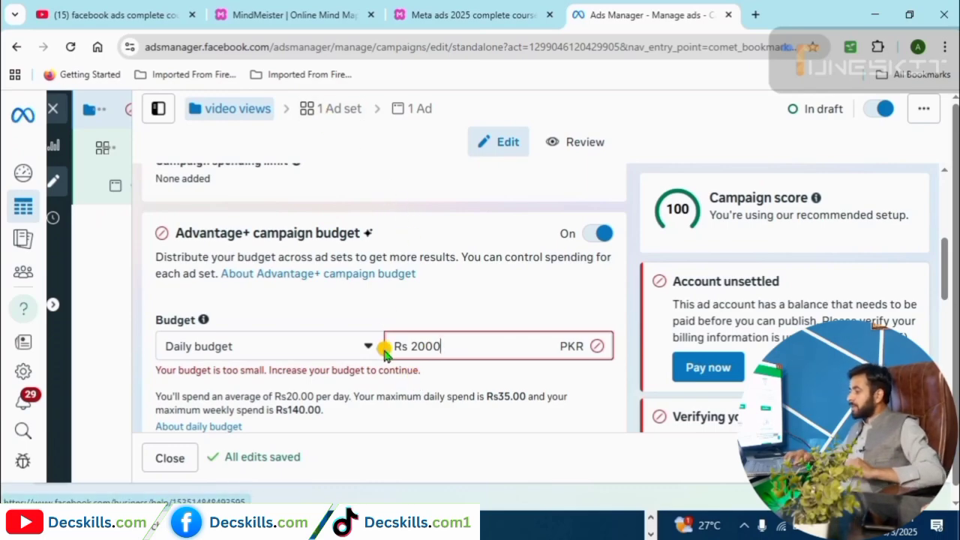
click(350, 112)
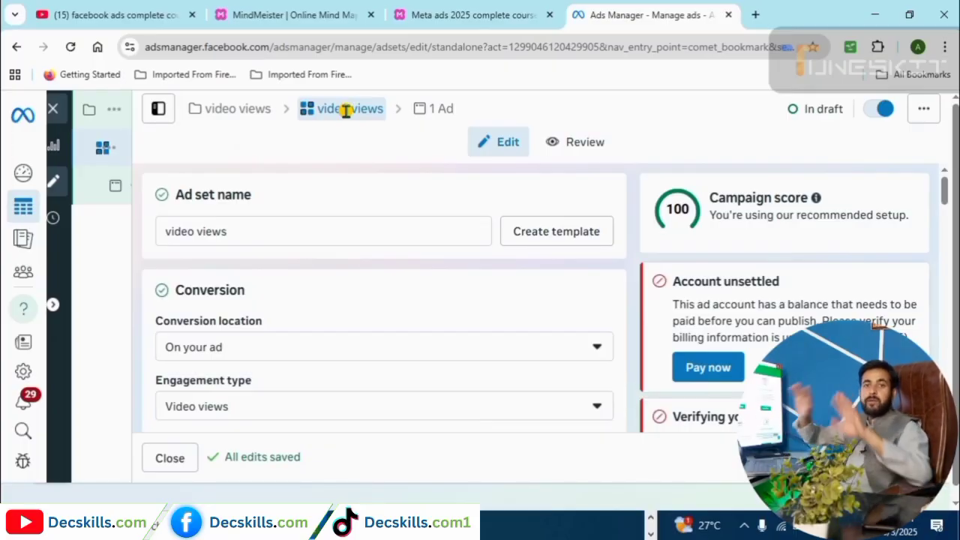
Switch the video views campaign's Advantage+ campaign budget toggle Off.
click(262, 108)
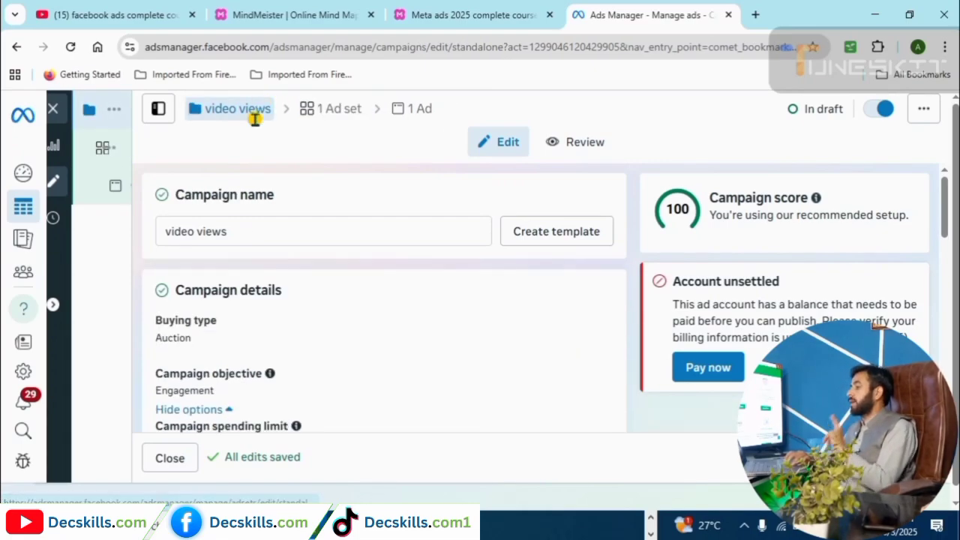
scroll(925, 240, down, 3)
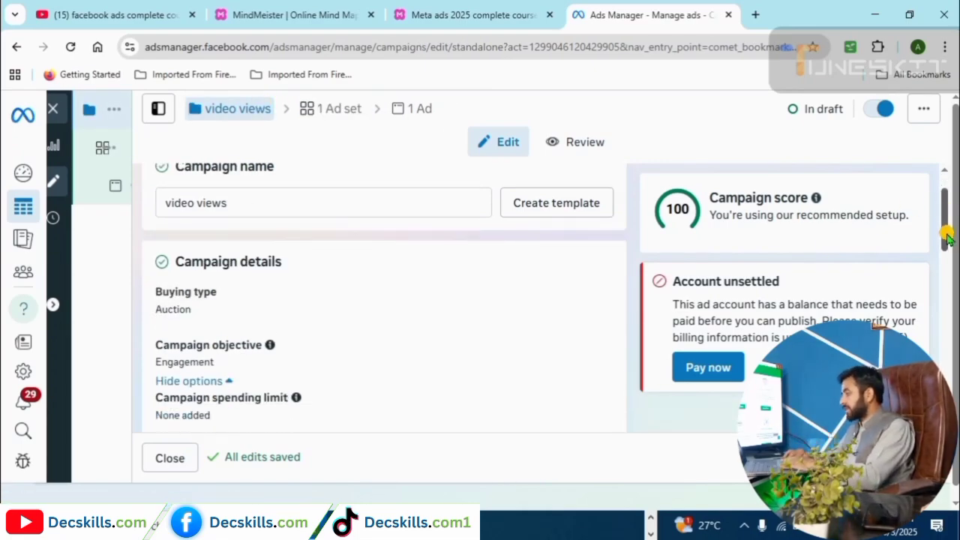
click(347, 112)
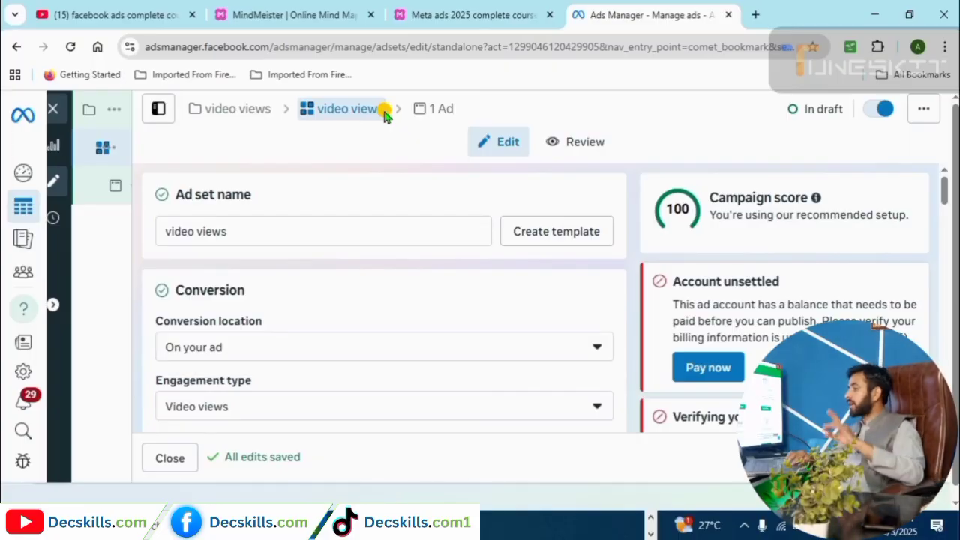
click(236, 109)
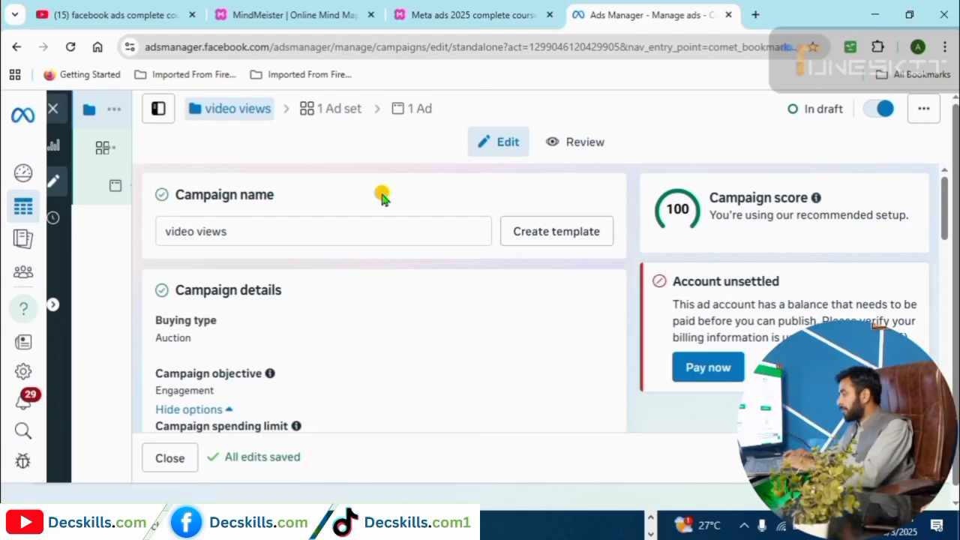
drag(944, 228, 946, 278)
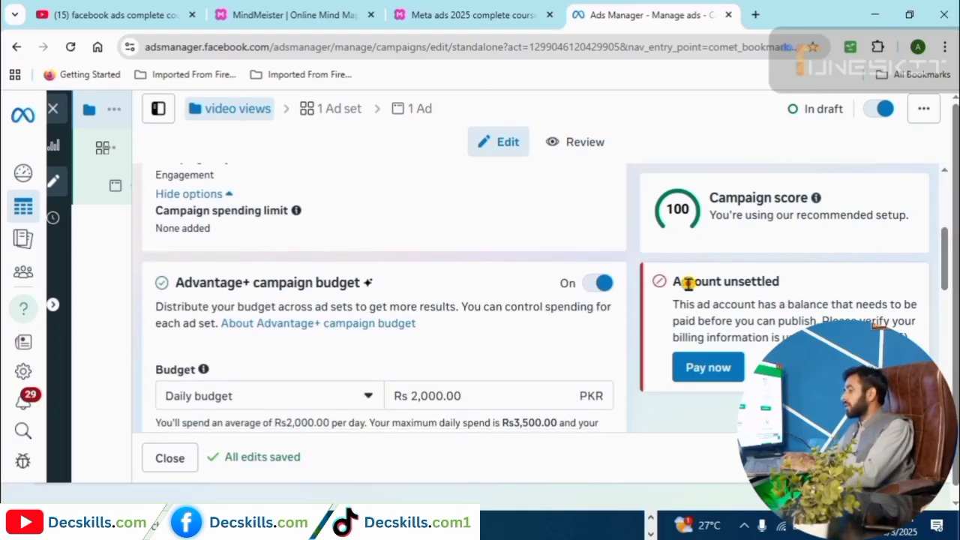
click(598, 285)
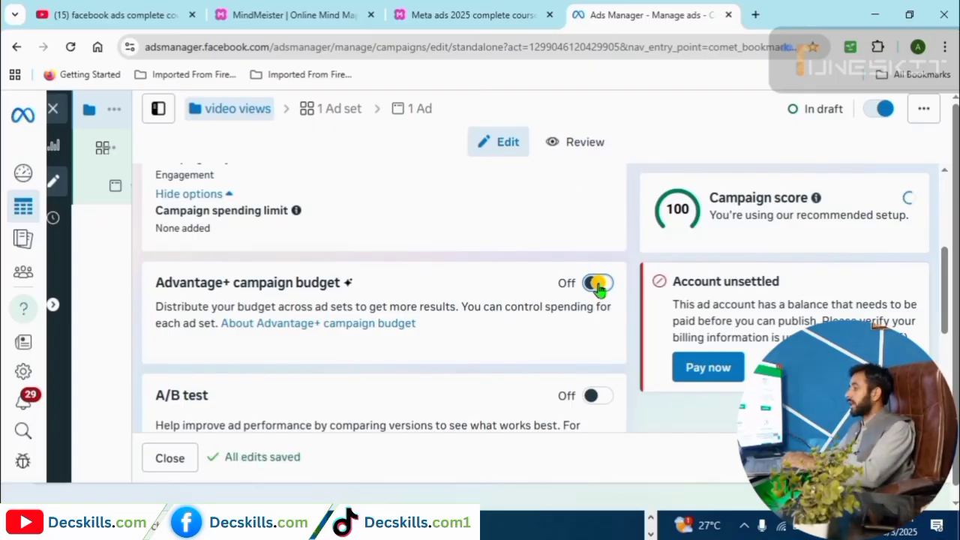
click(495, 13)
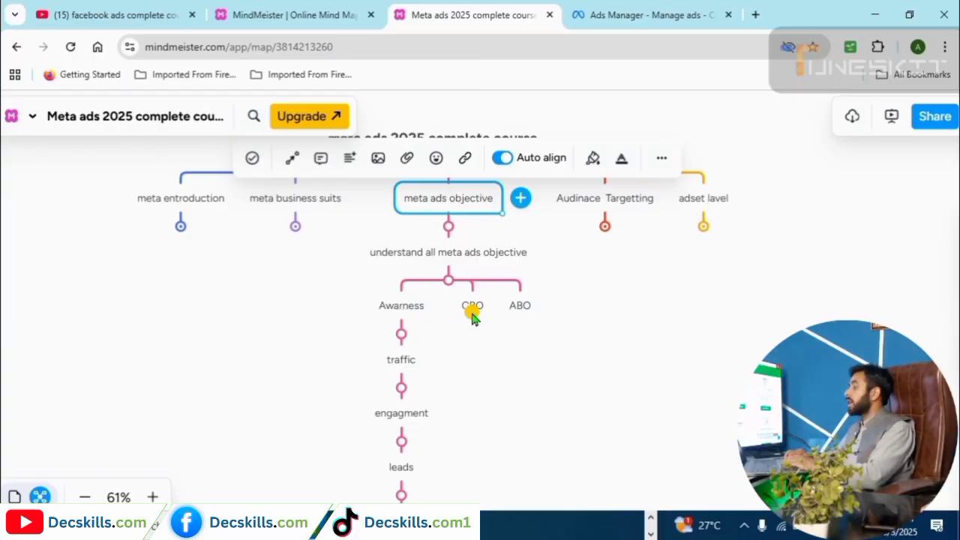
click(602, 15)
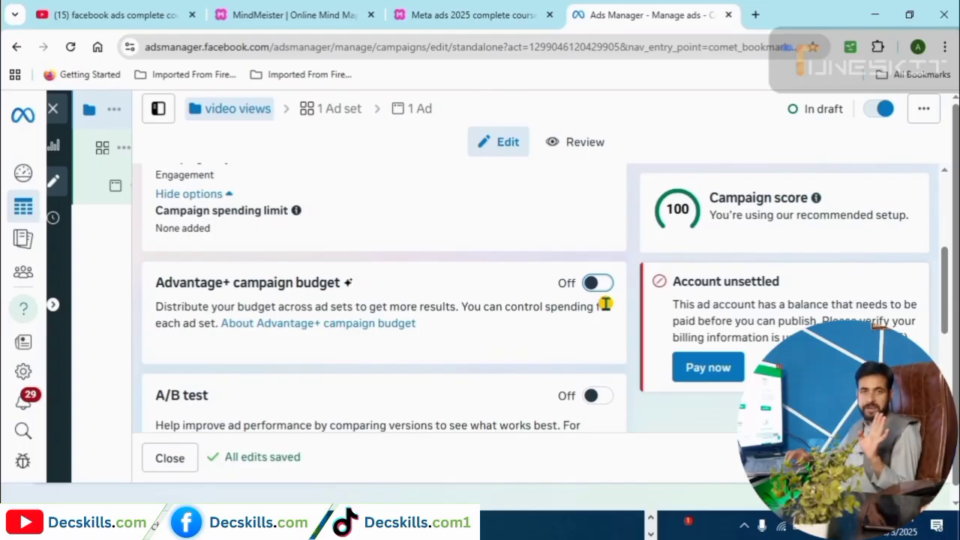
Scroll the video views ad set to its Rs 2,100.00 daily budget and open its actions menu.
click(355, 108)
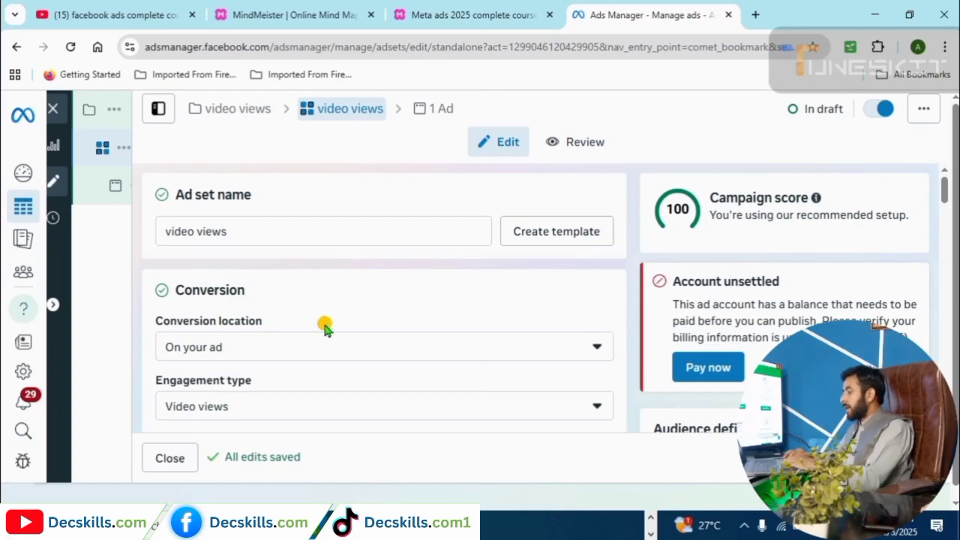
drag(944, 193, 951, 307)
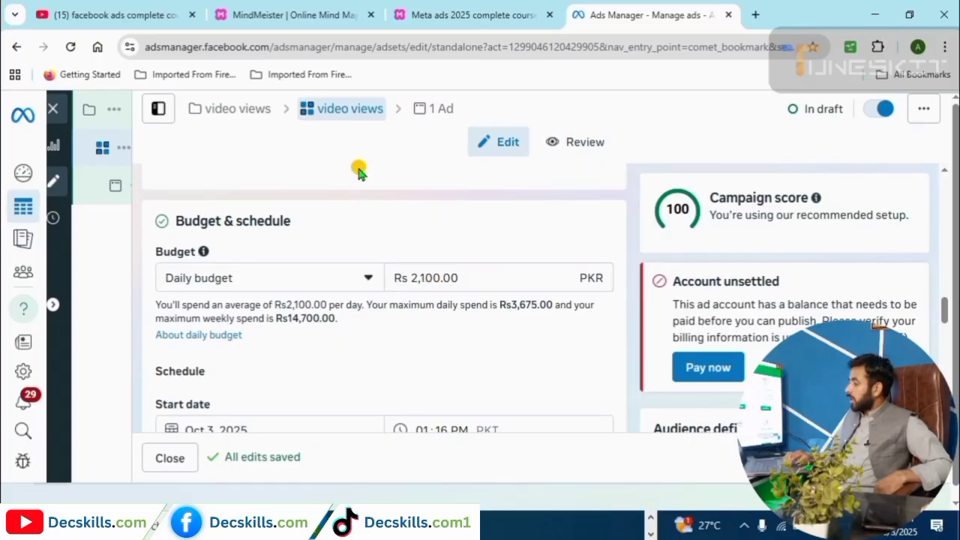
mouse_move(103, 150)
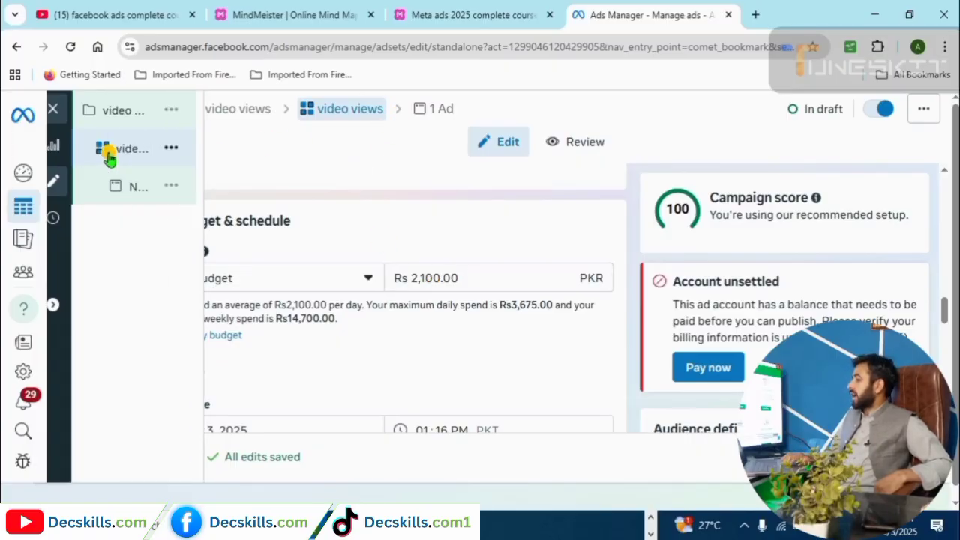
click(235, 154)
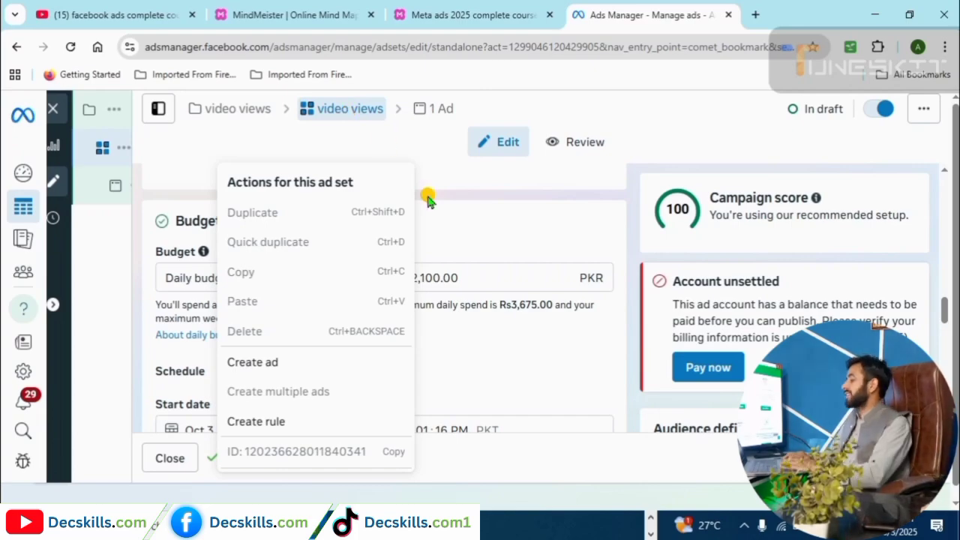
Dismiss the ad set's actions menu twice, keeping the Rs 2,100.00 daily budget.
click(453, 272)
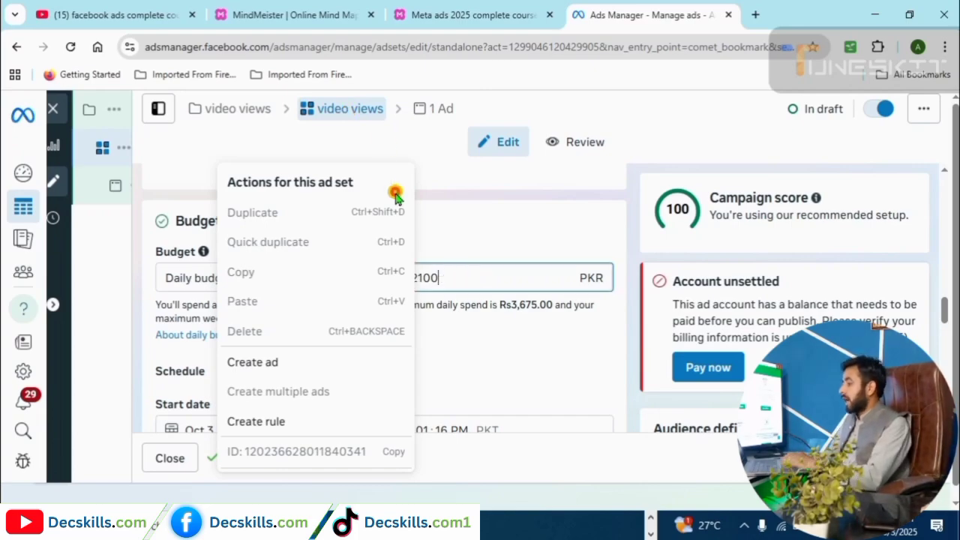
click(474, 249)
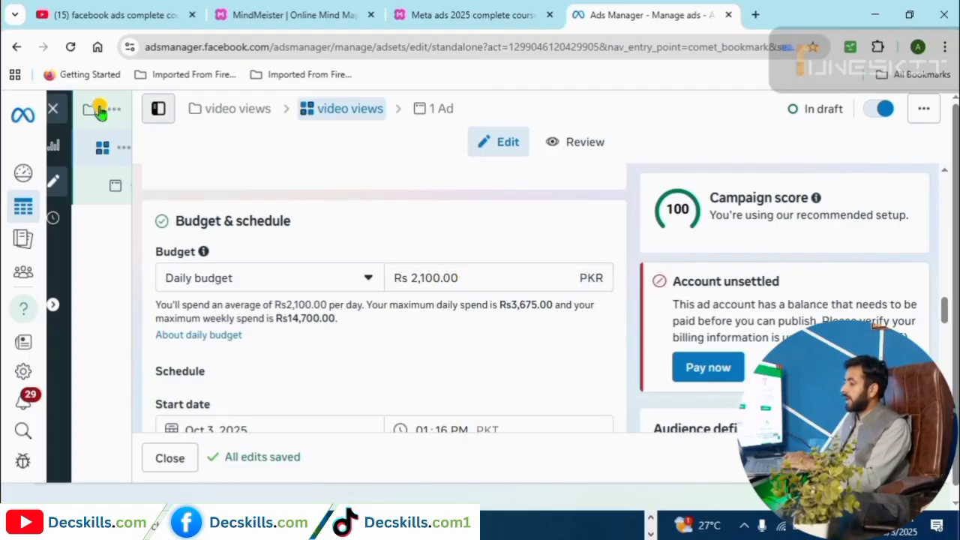
mouse_move(124, 148)
click(233, 148)
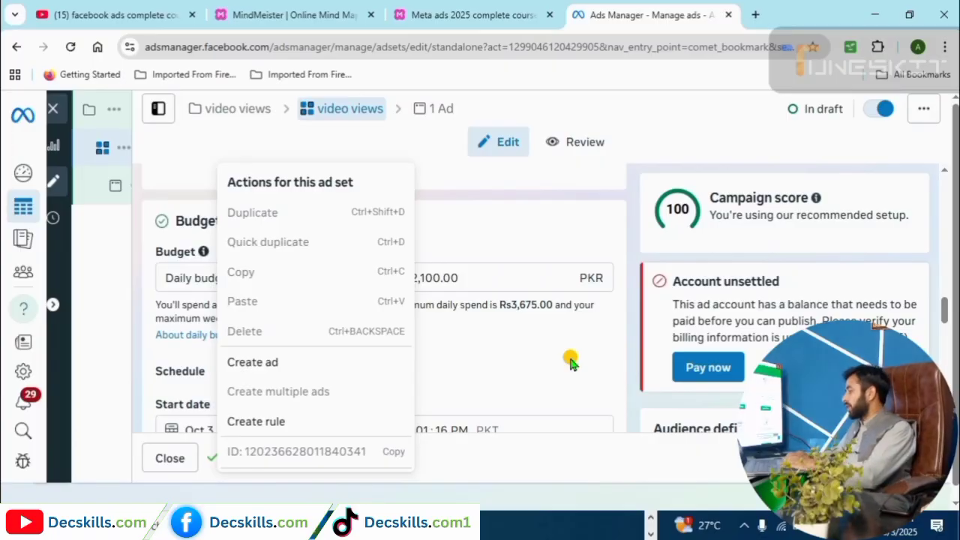
click(659, 285)
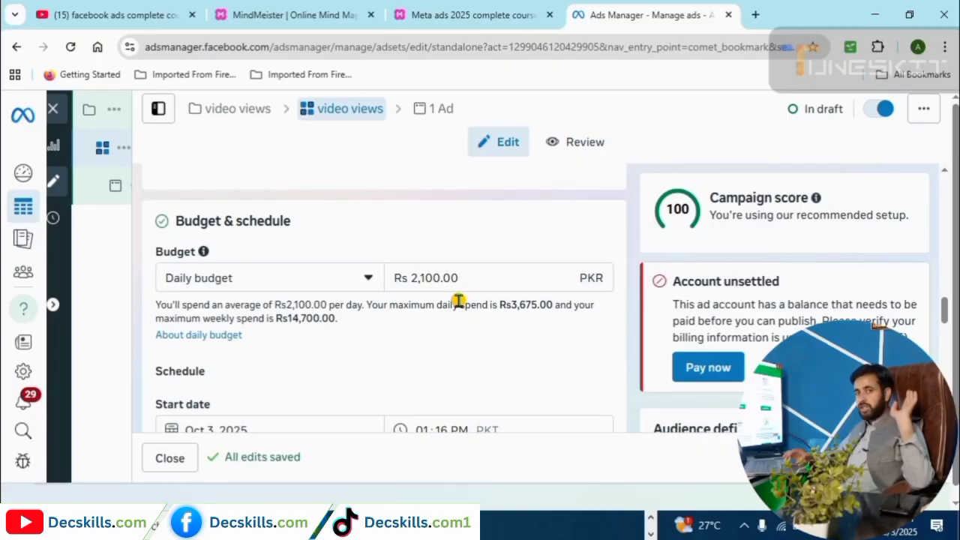
click(472, 15)
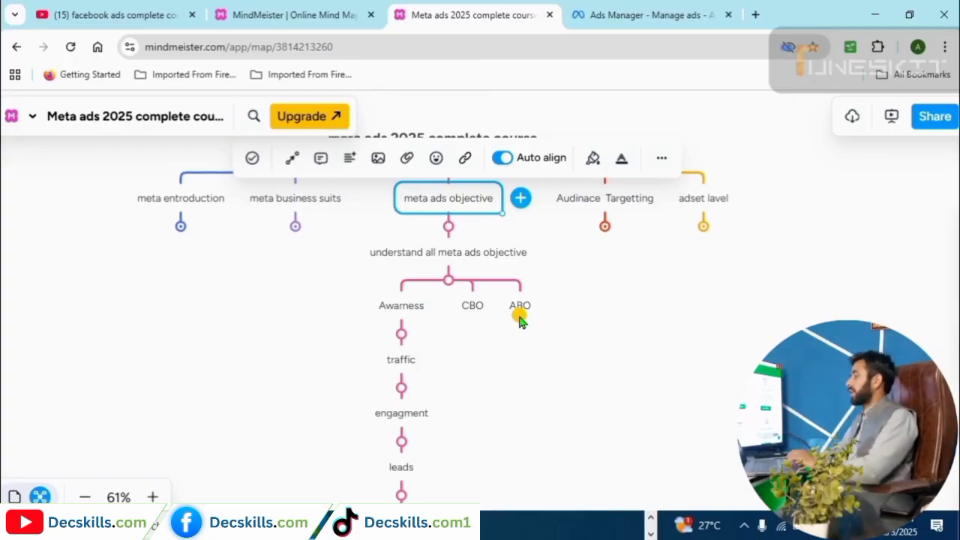
click(598, 13)
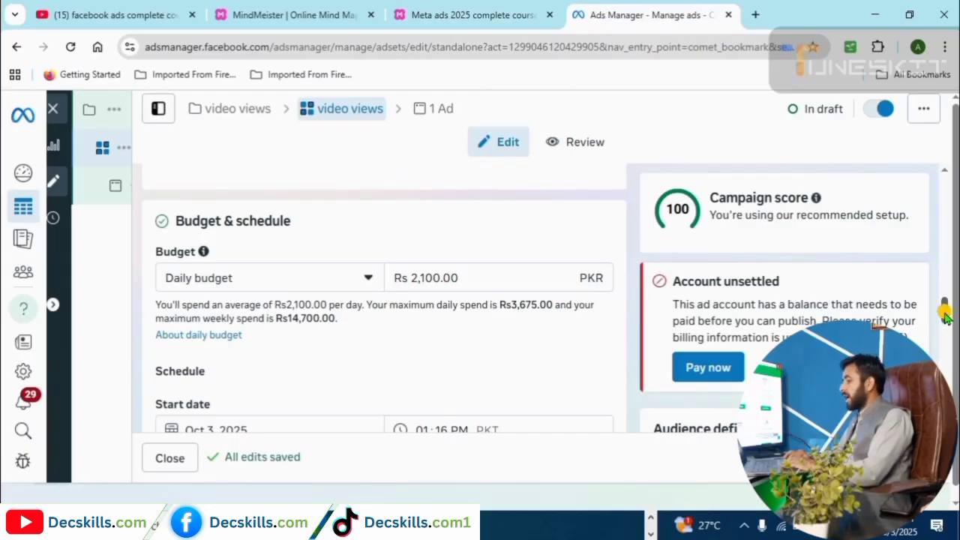
Turn on 'Set an end date', keeping the default 30 days ending Nov 2, 2025.
scroll(384, 274, down, 2)
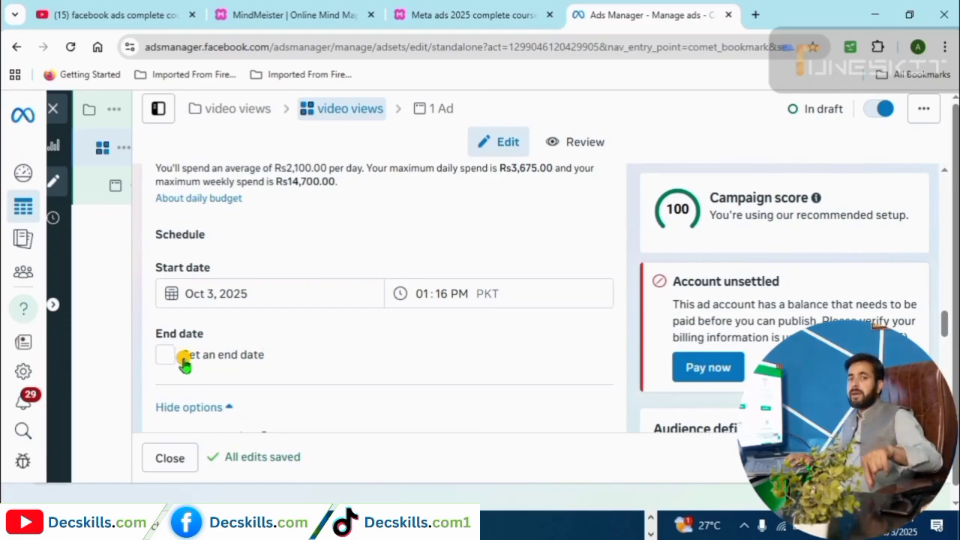
click(183, 362)
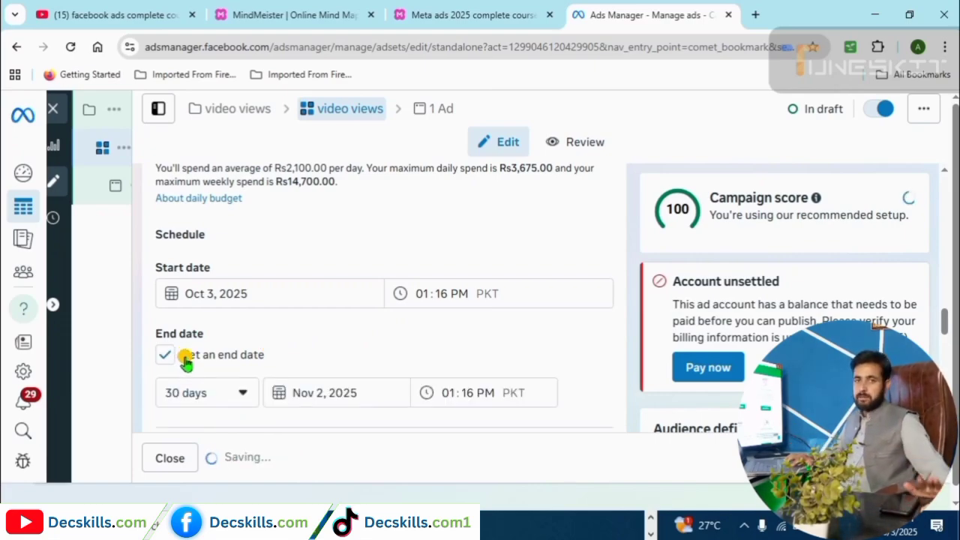
drag(943, 320, 946, 345)
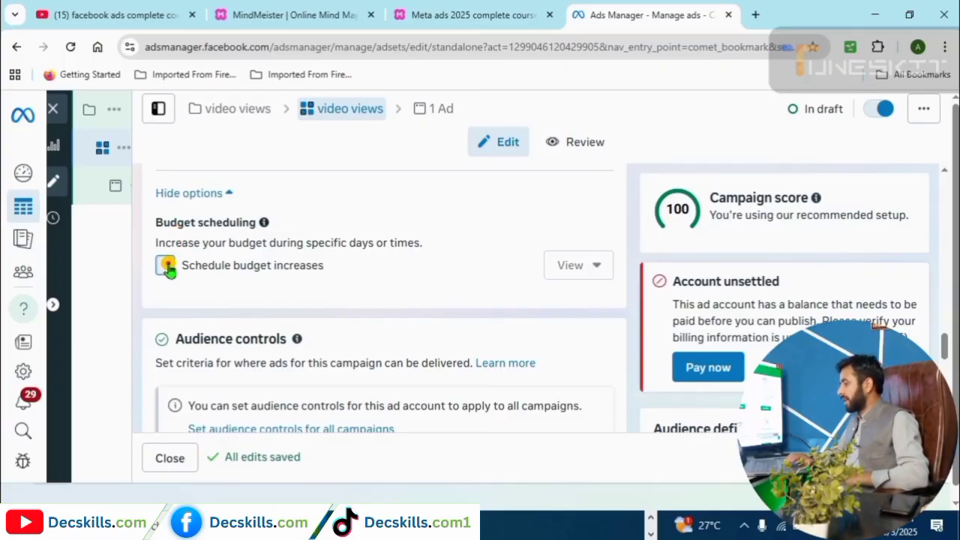
Enable scheduled budget increases, adding Rs 525 daily from Oct 4 to Oct 5, 2025.
click(166, 266)
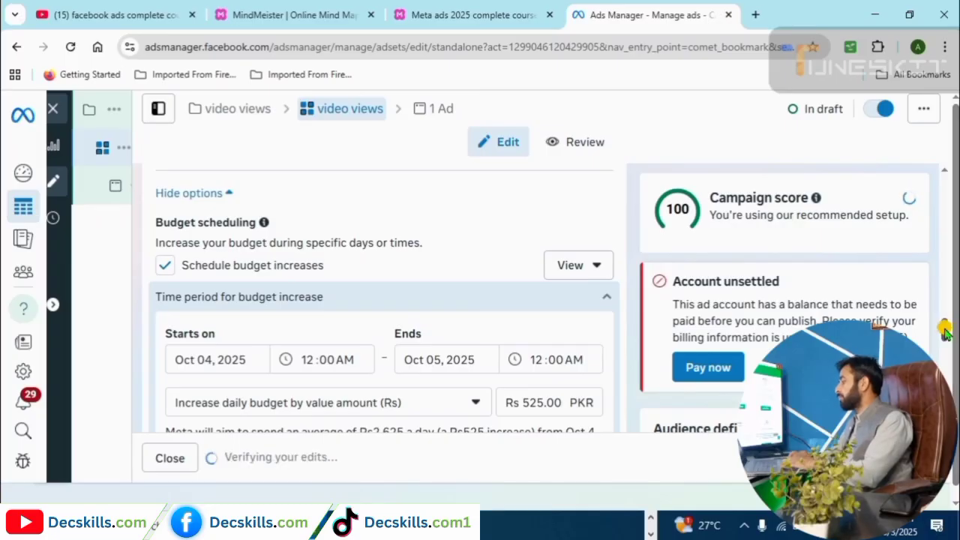
scroll(945, 331, down, 1)
scroll(945, 332, down, 1)
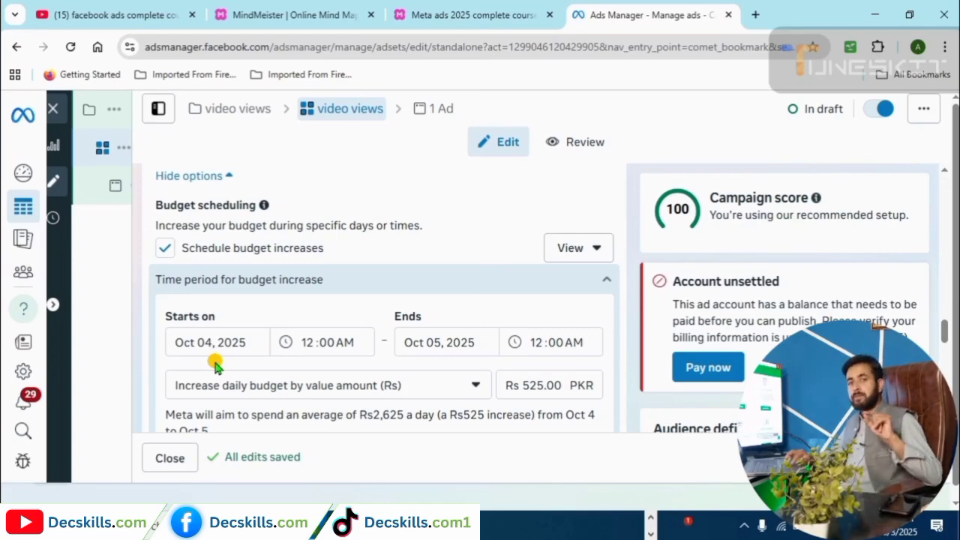
Make the budget increase start on Oct 11, 2025 at 4:00 PM.
click(200, 339)
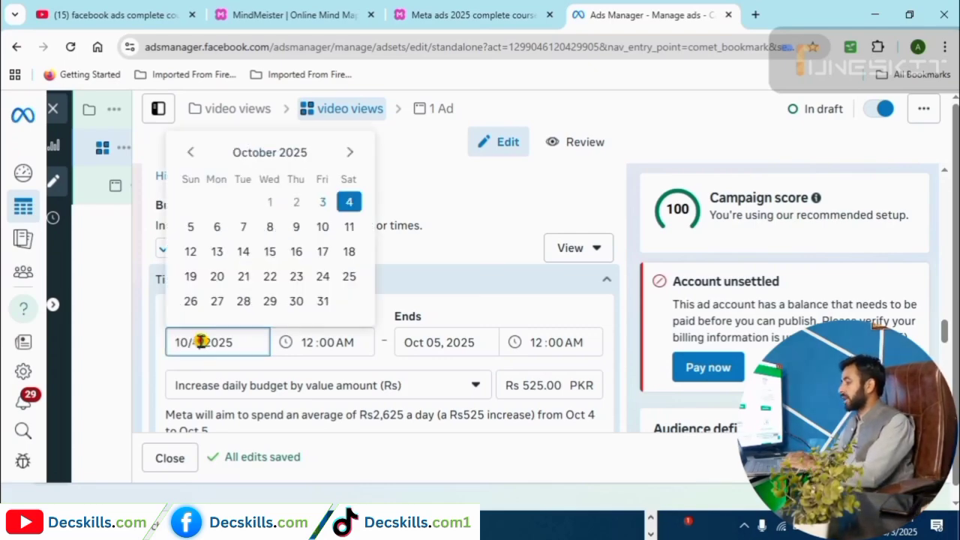
click(349, 226)
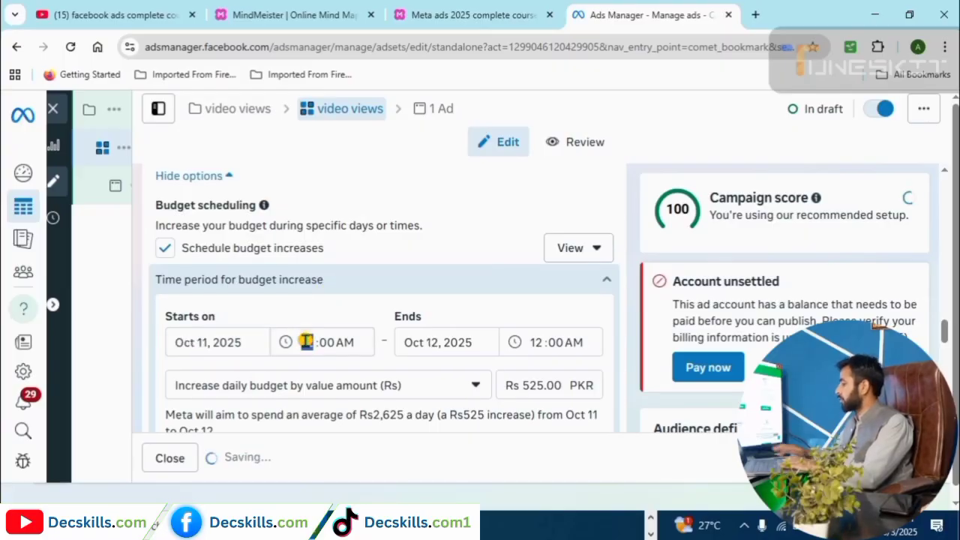
click(344, 342)
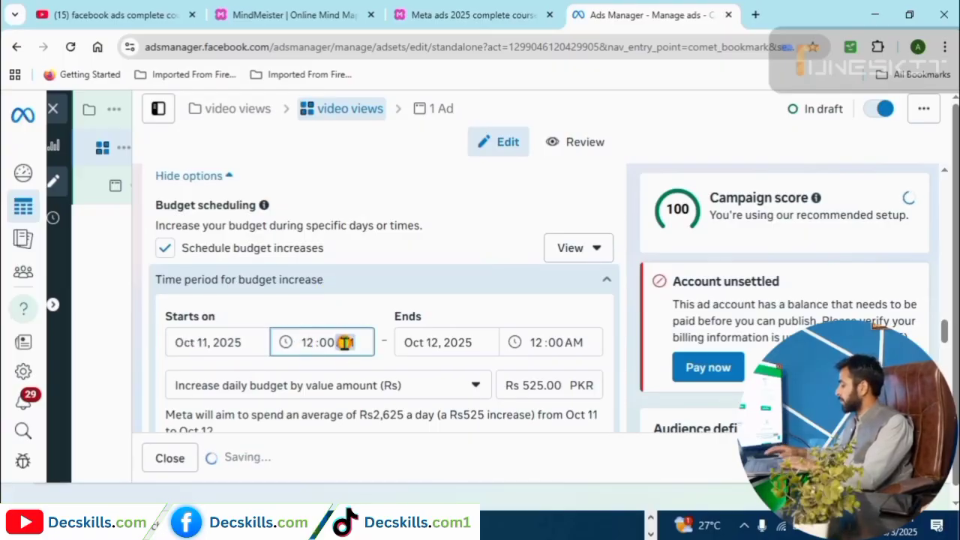
text(p)
key(shift+Tab)
key(shift+Tab)
text(4)
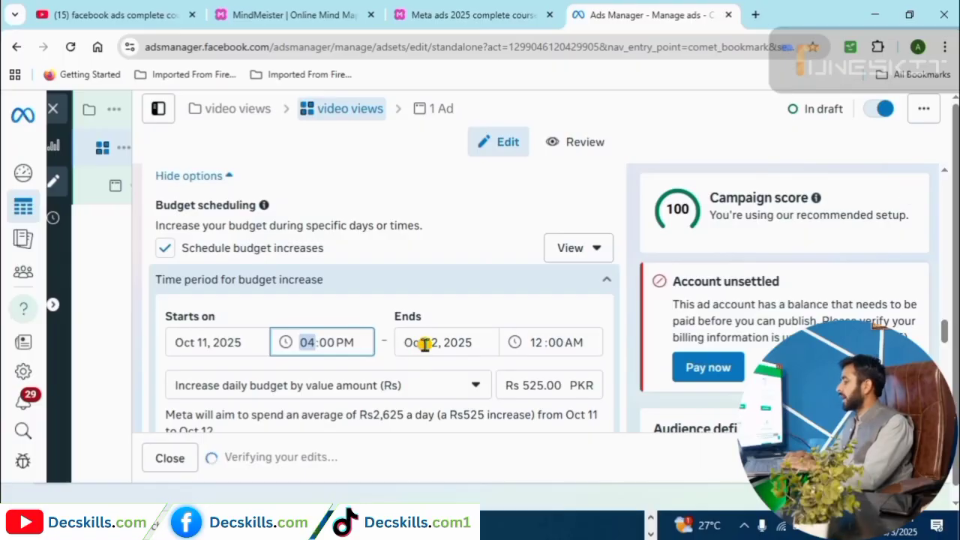
Make the budget increase end on Oct 11, 2025 at 10:00 PM.
click(434, 342)
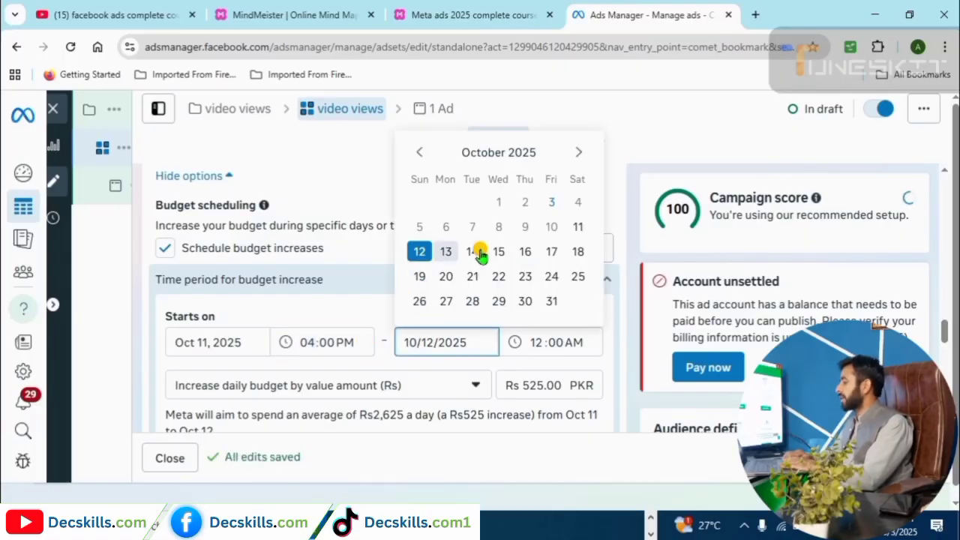
click(578, 229)
click(537, 340)
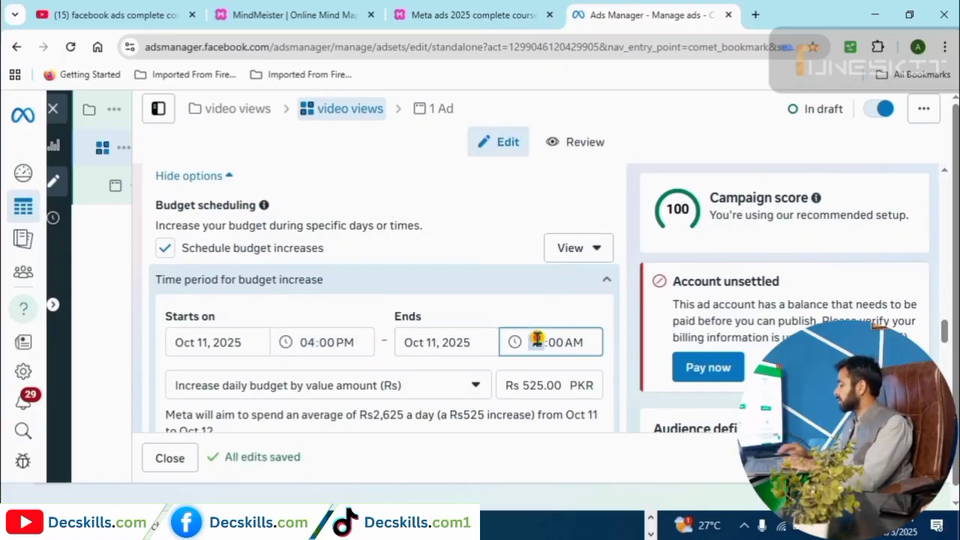
text(10)
click(575, 343)
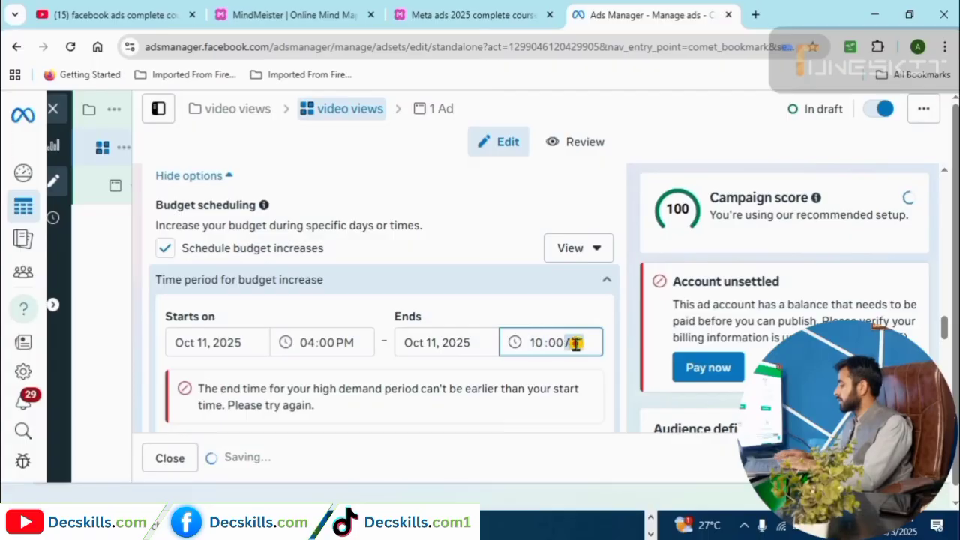
text(p)
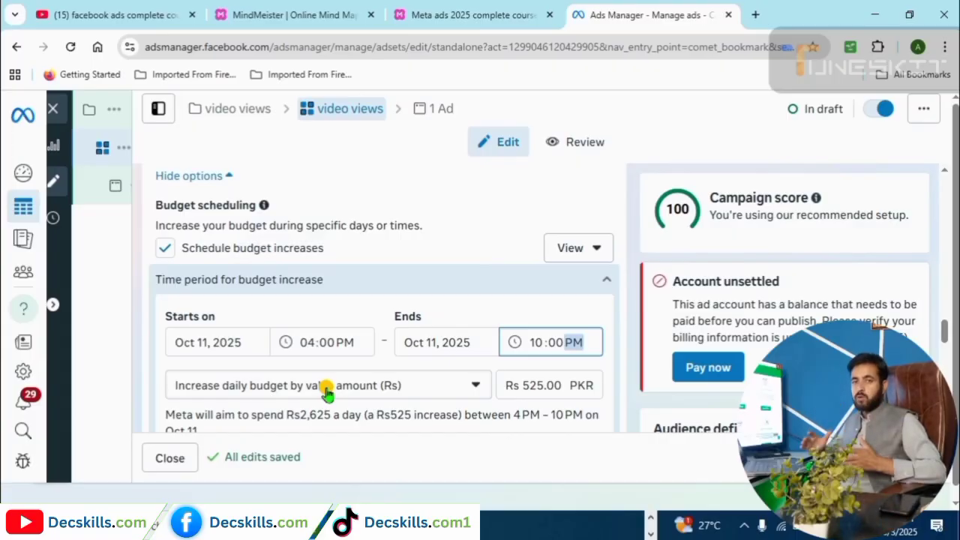
Make the Oct 11 increase 35% by percentage instead of a fixed amount, targeting Rs2,835.
click(540, 384)
key(BackSpace)
key(BackSpace)
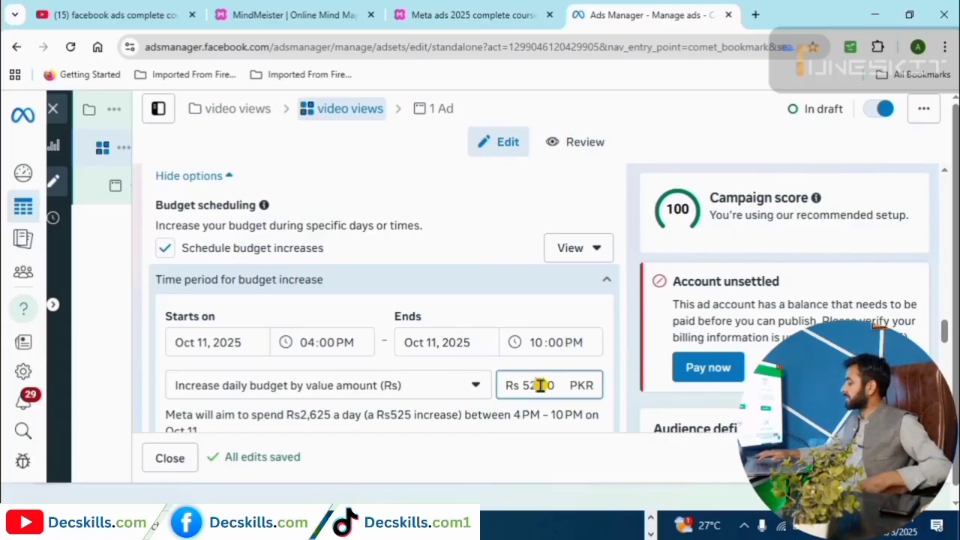
text(00)
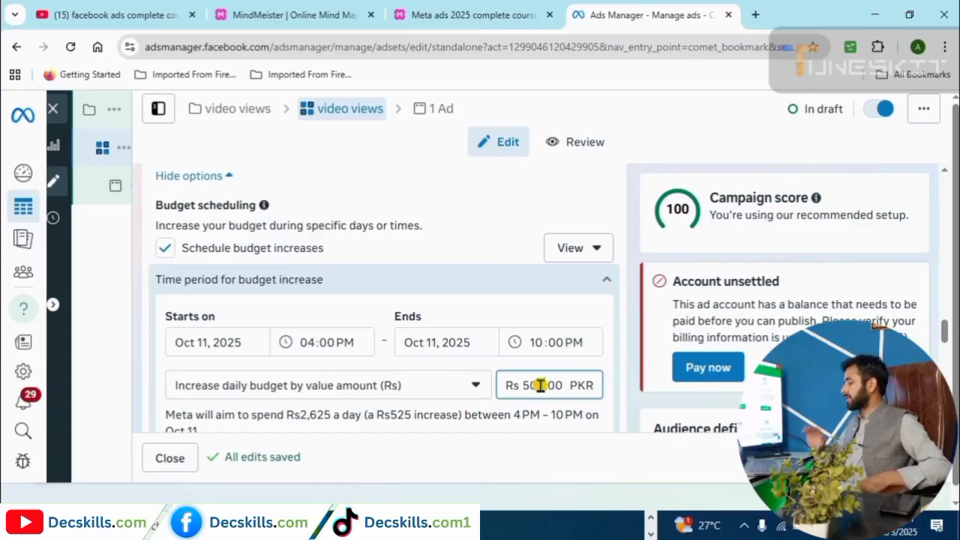
click(475, 386)
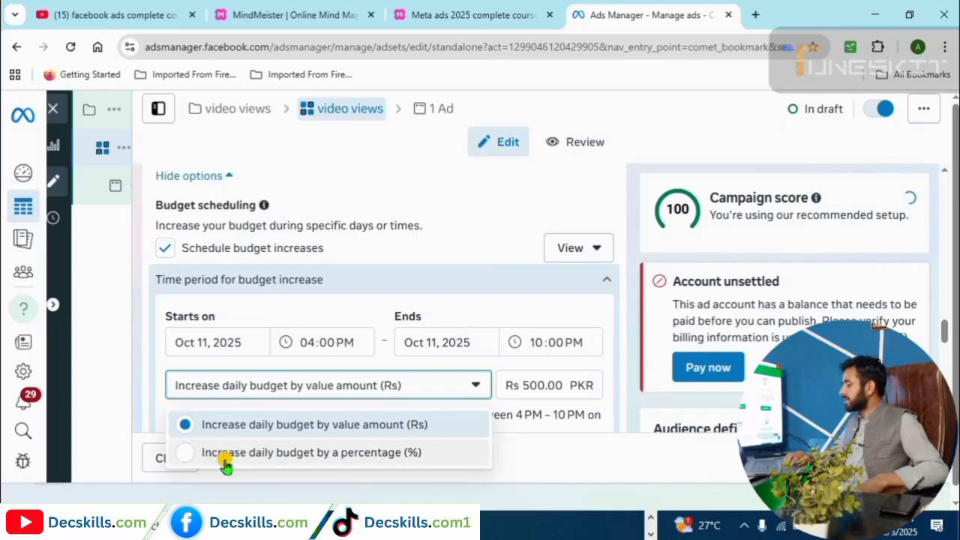
click(184, 453)
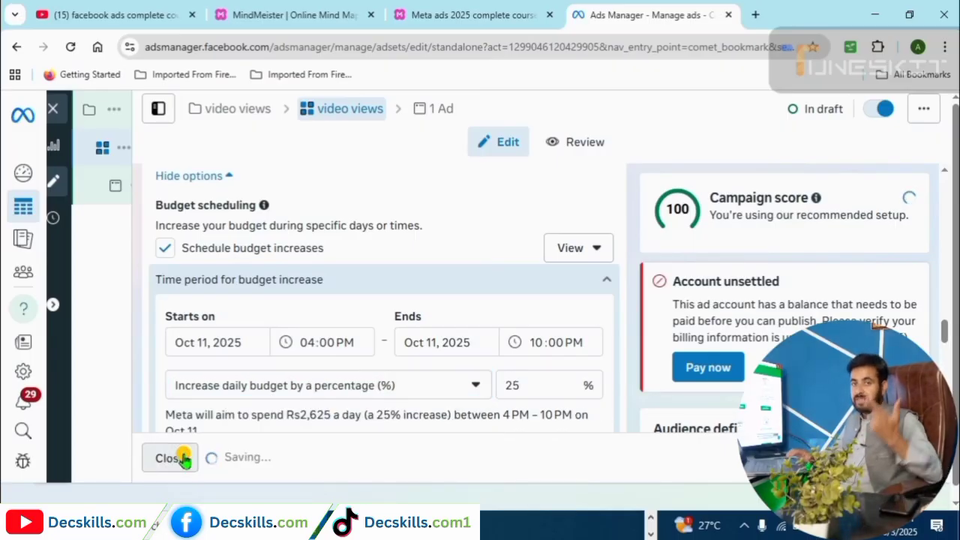
click(515, 385)
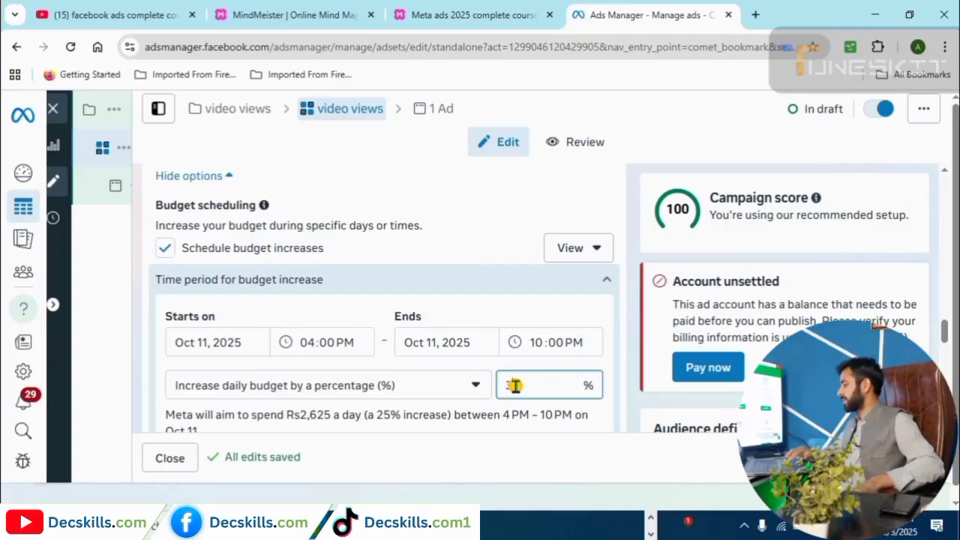
text(35)
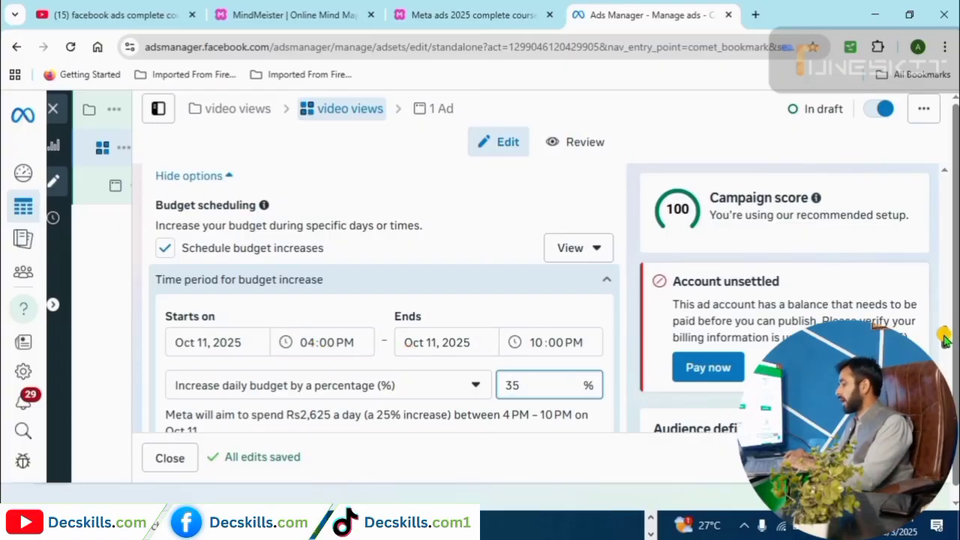
drag(945, 338, 944, 349)
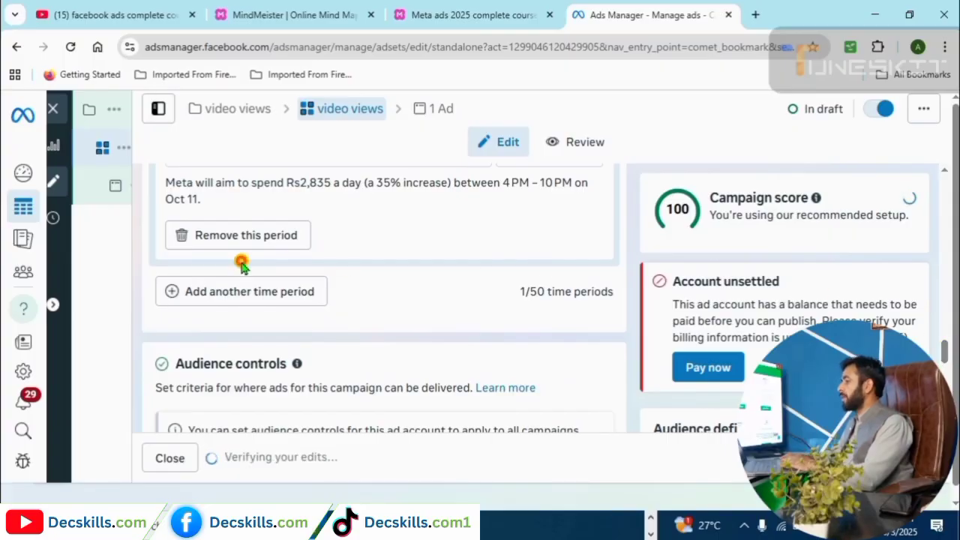
Add a second budget increase period with a 5:00 PM start time.
click(278, 291)
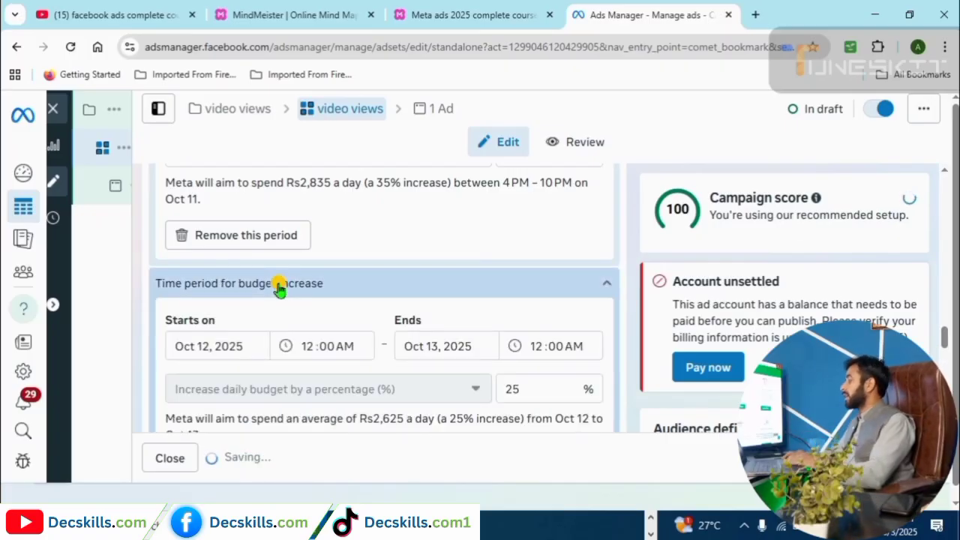
scroll(946, 330, up, 1)
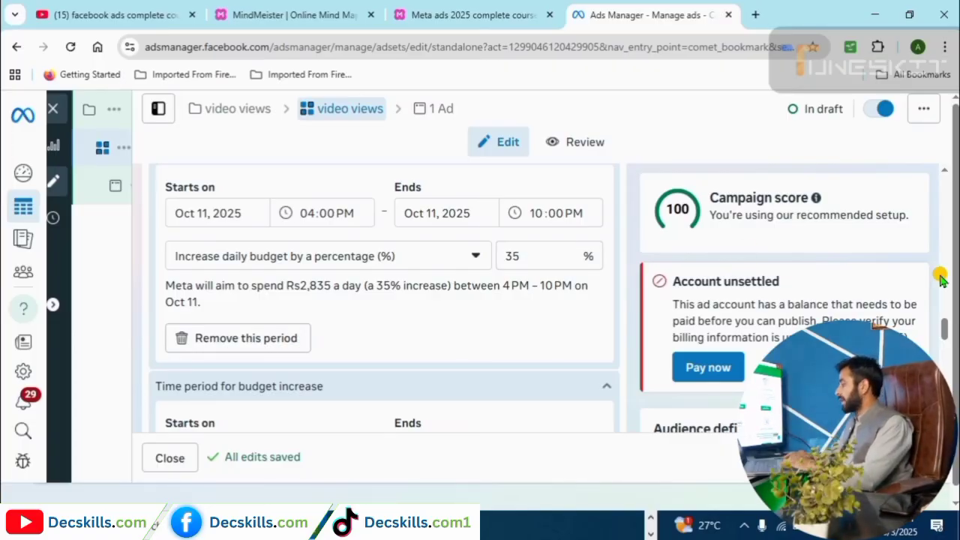
scroll(945, 341, down, 1)
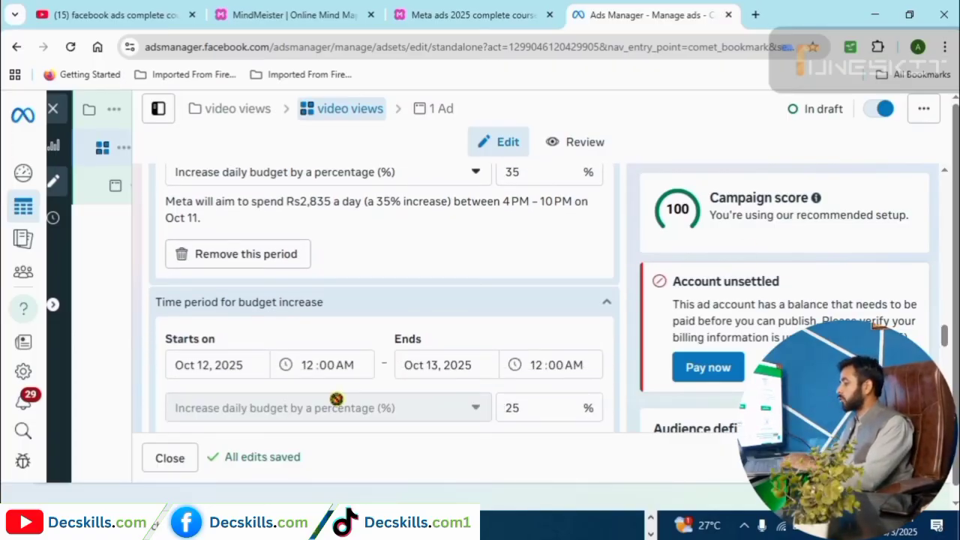
click(308, 366)
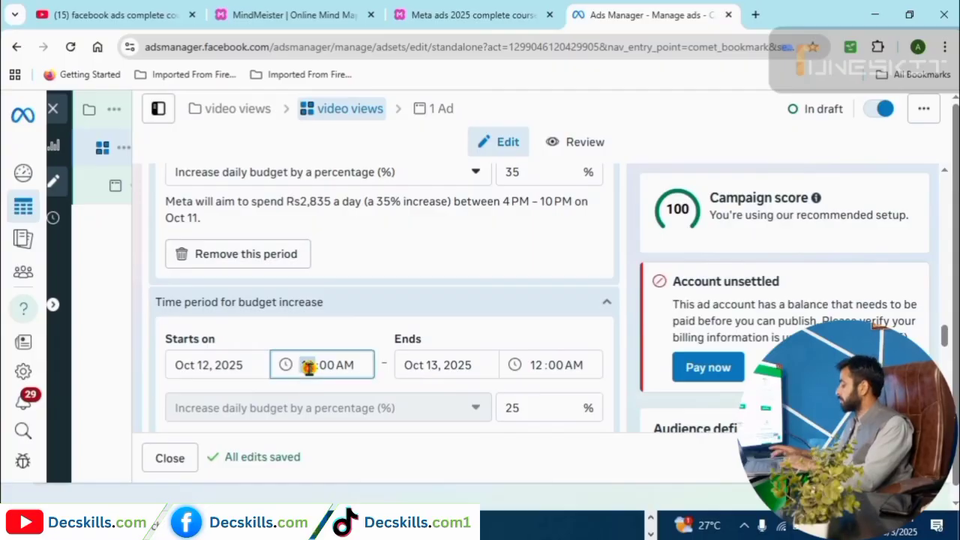
text(5)
click(344, 366)
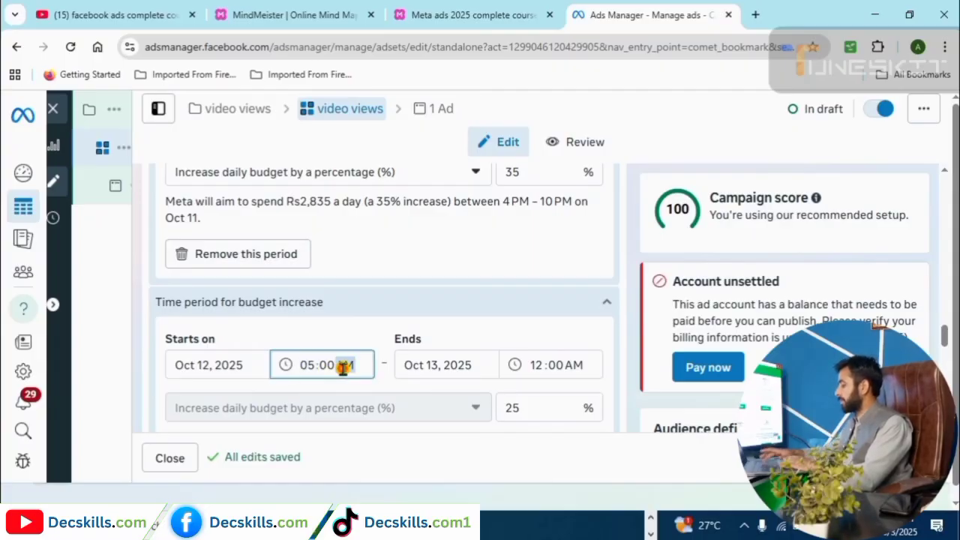
key(p)
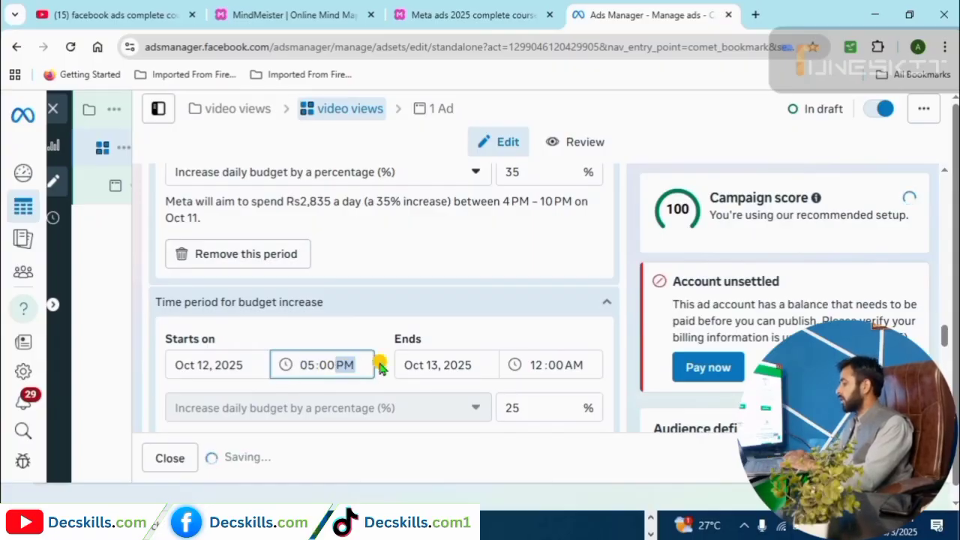
End the second period on Oct 12, 2025 at 11:00 PM.
click(431, 364)
click(536, 364)
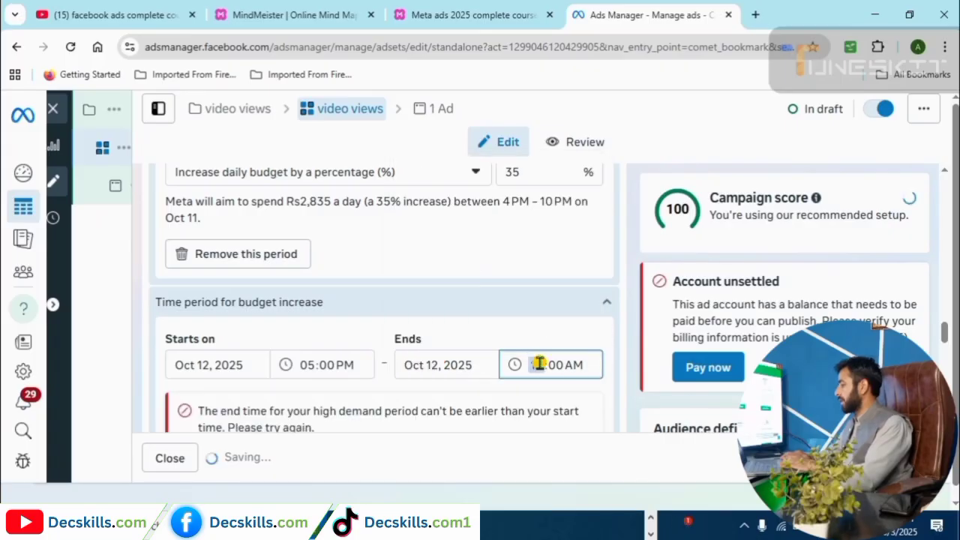
text(11)
click(574, 364)
key(p)
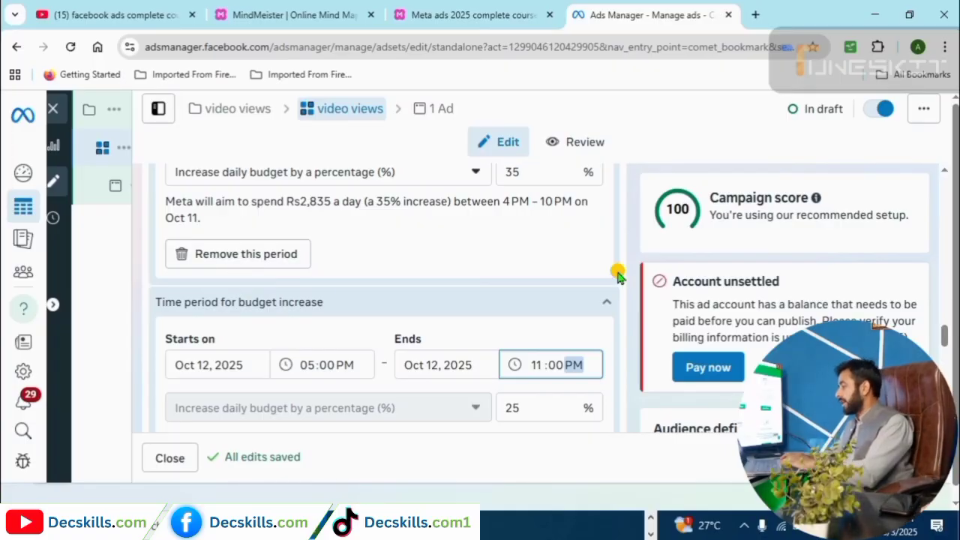
scroll(946, 343, down, 3)
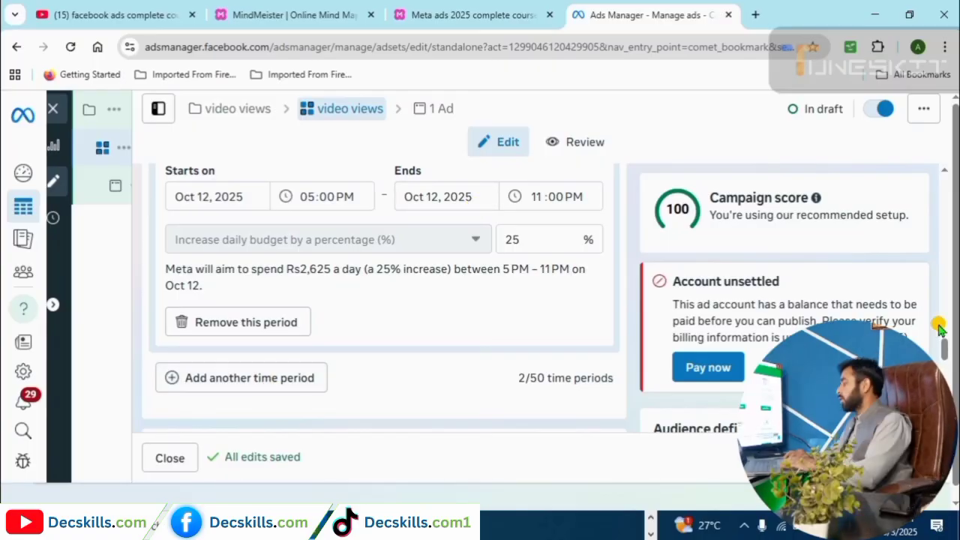
In MindMeister, collapse the meta ads objective sub-branches, expand Audinace Targetting, and return to Ads Manager.
drag(948, 343, 949, 377)
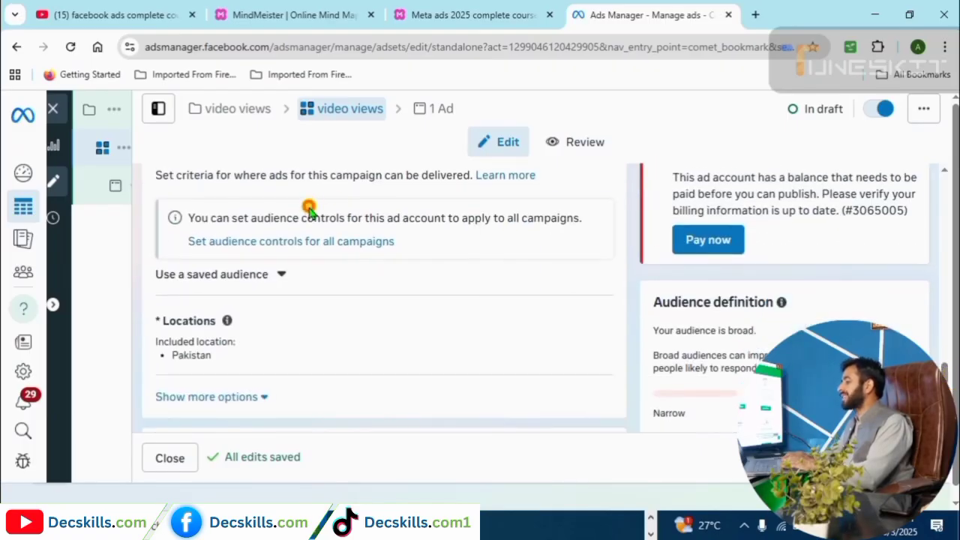
click(428, 13)
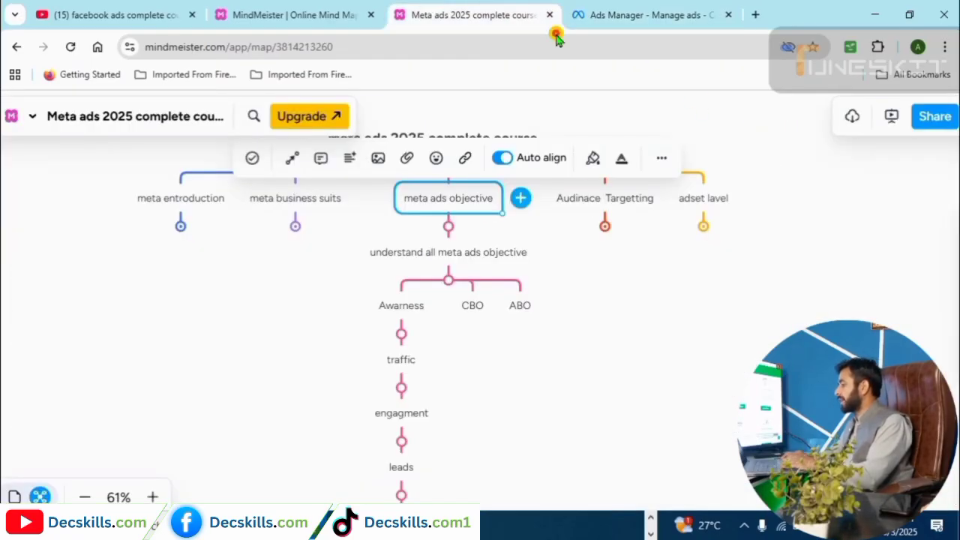
click(451, 282)
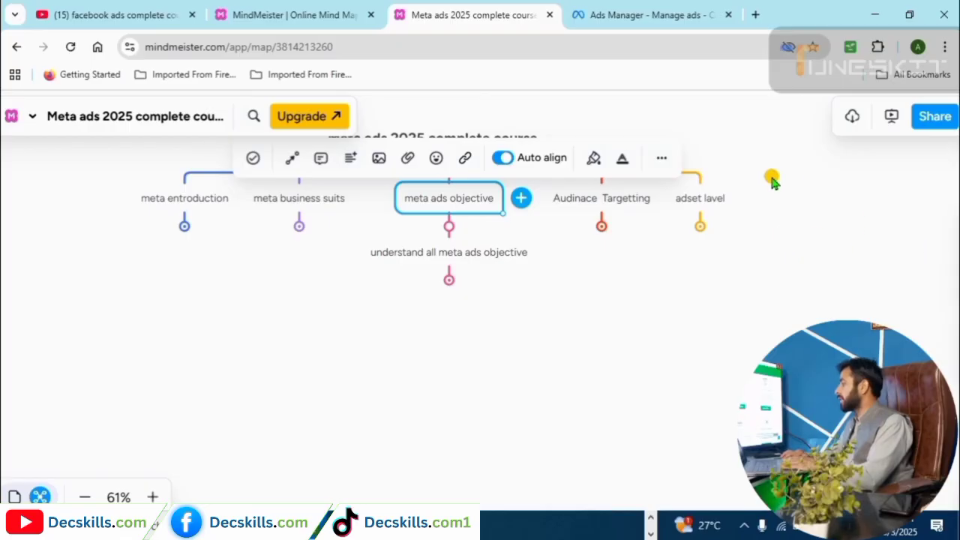
click(547, 259)
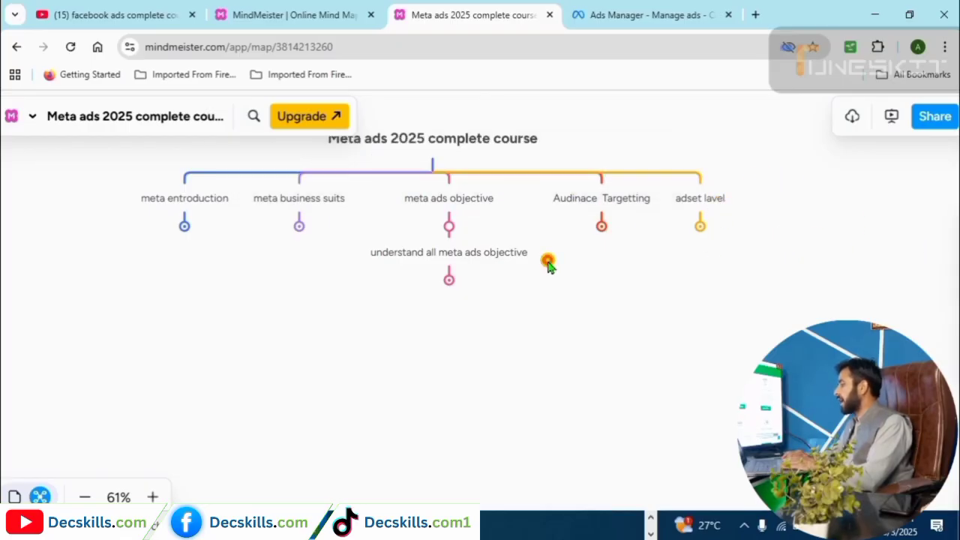
click(602, 225)
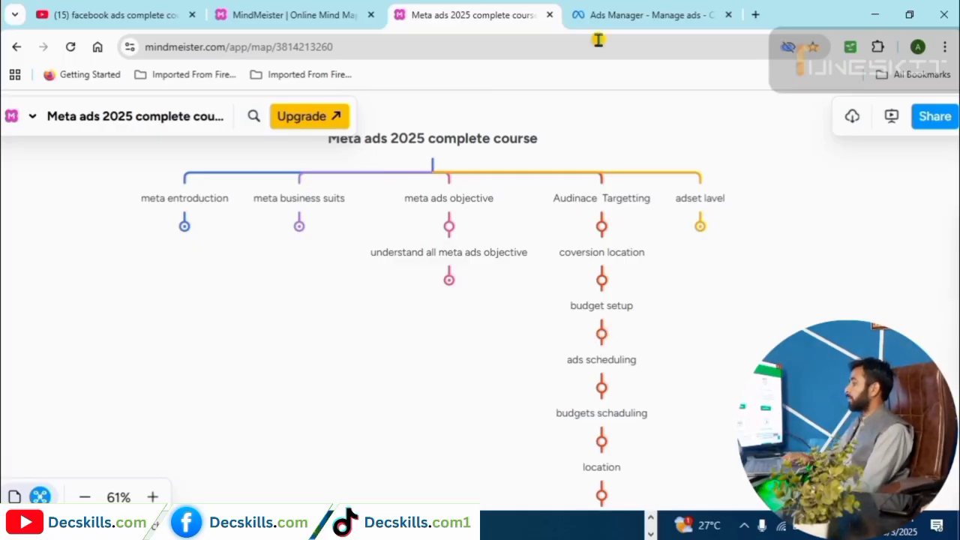
click(609, 13)
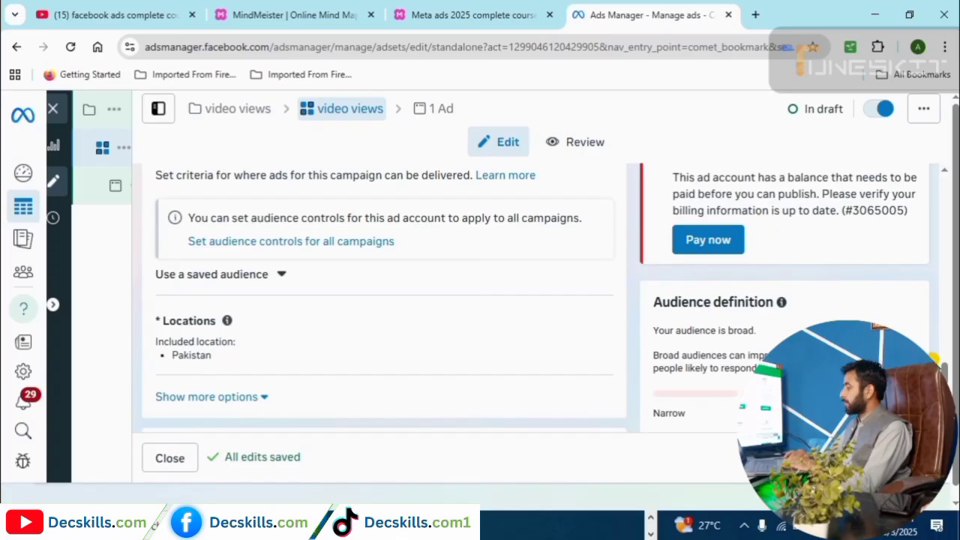
Check the MindMeister course map again, then go back to the video views ad set.
click(471, 15)
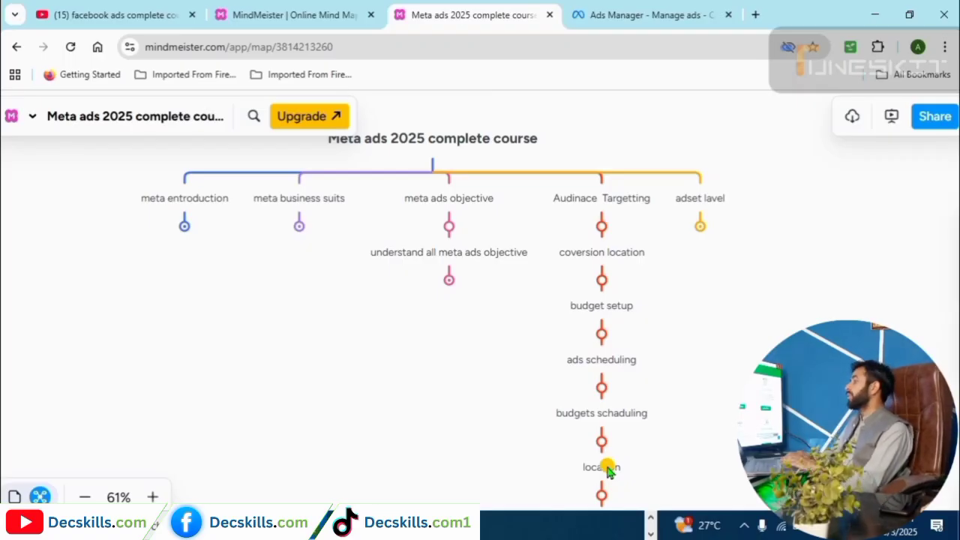
click(671, 9)
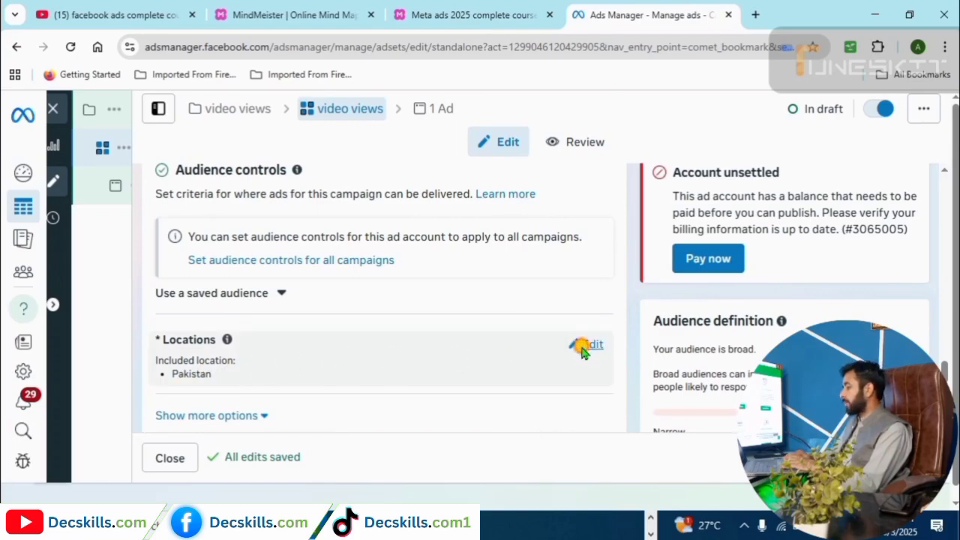
Edit Locations and search for 'lahore', replacing an initial 'peshawar' search.
click(579, 347)
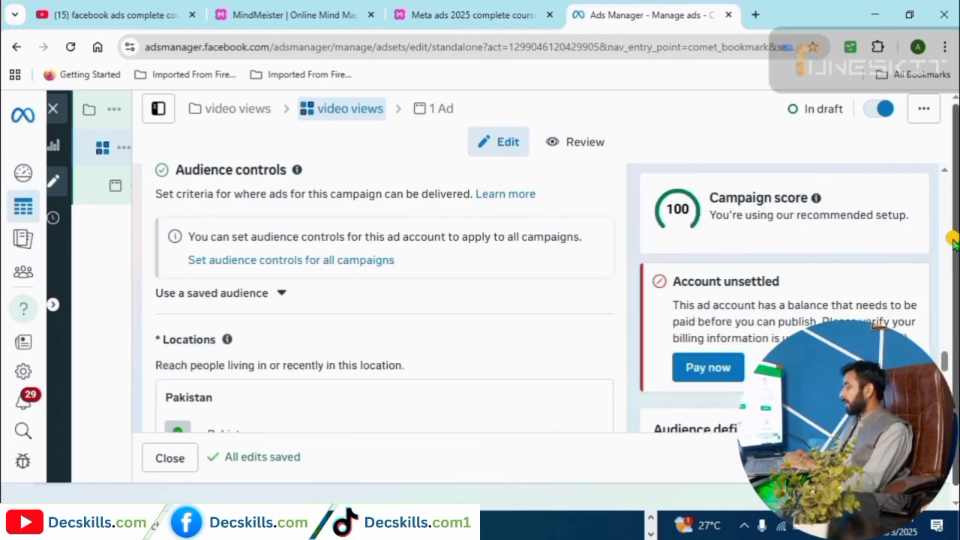
scroll(956, 273, down, 1)
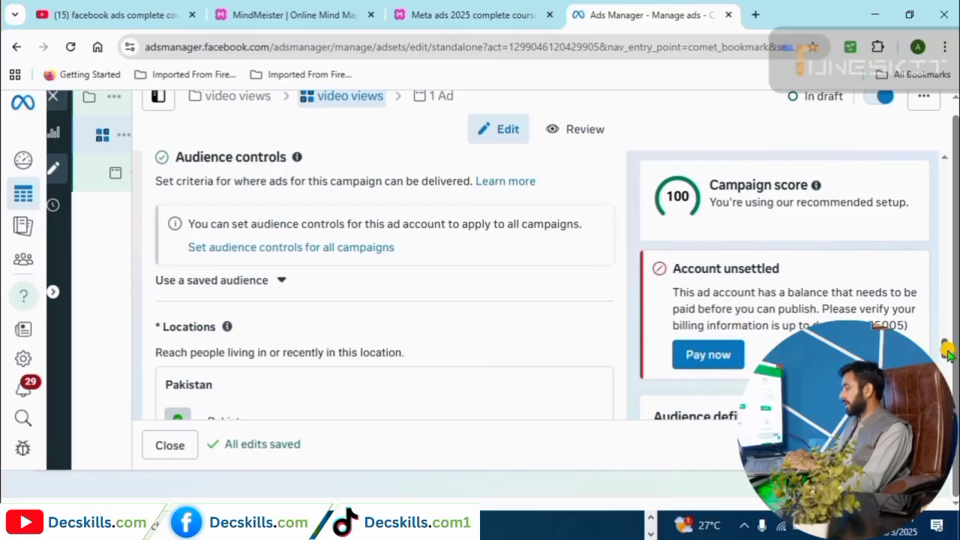
scroll(947, 347, down, 2)
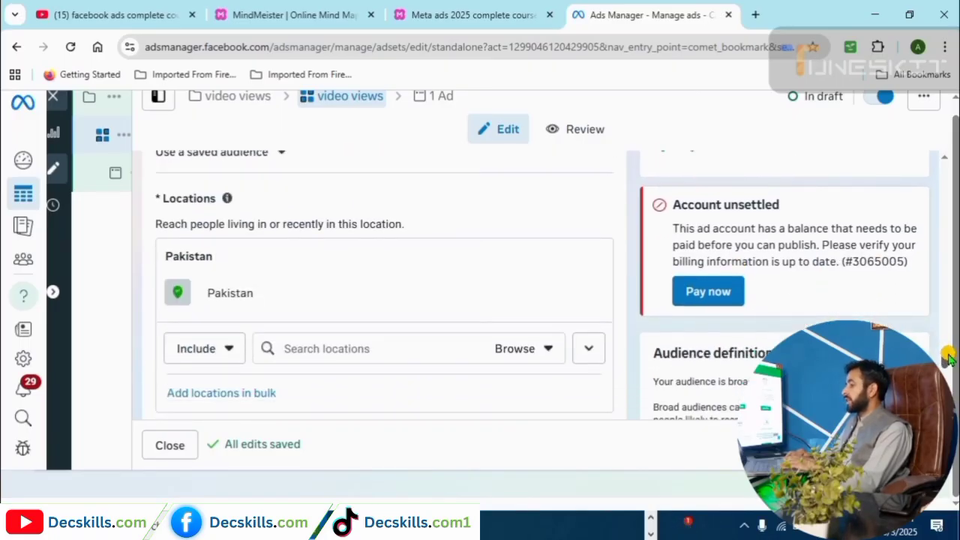
click(392, 348)
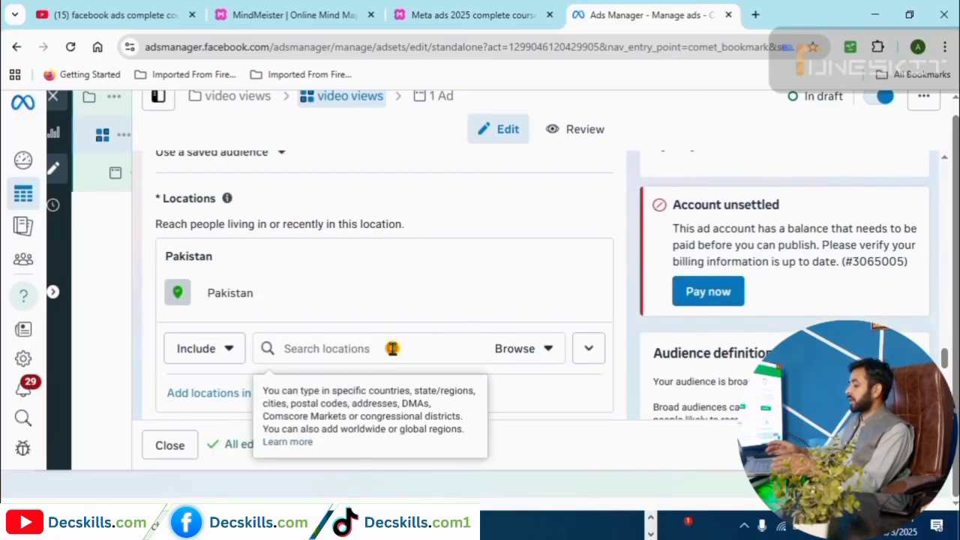
text(peshawar)
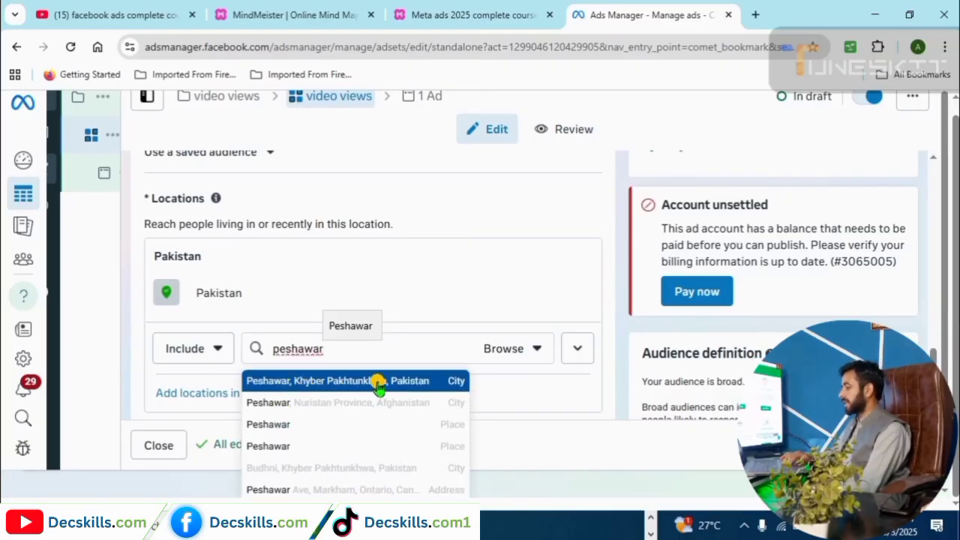
key(BackSpace)
key(BackSpace)
key(BackSpace)
key(BackSpace)
key(BackSpace)
key(BackSpace)
key(BackSpace)
key(BackSpace)
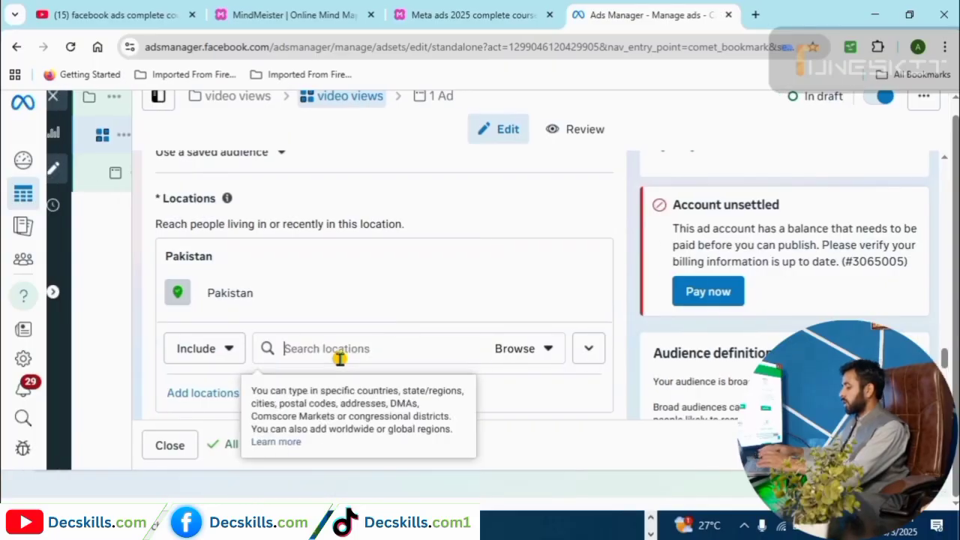
text(lahore)
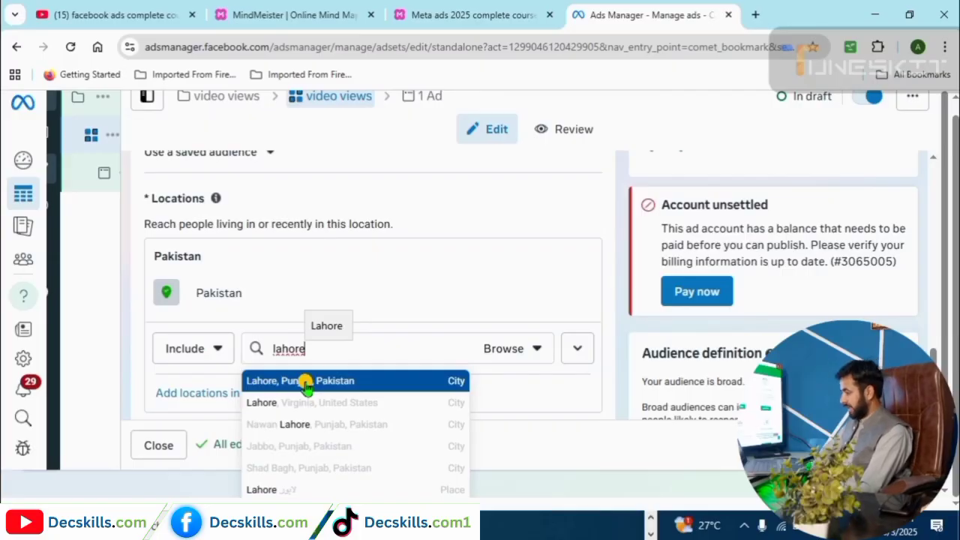
Target Lahore, Punjab instead of Pakistan with a 34-mile radius.
click(306, 381)
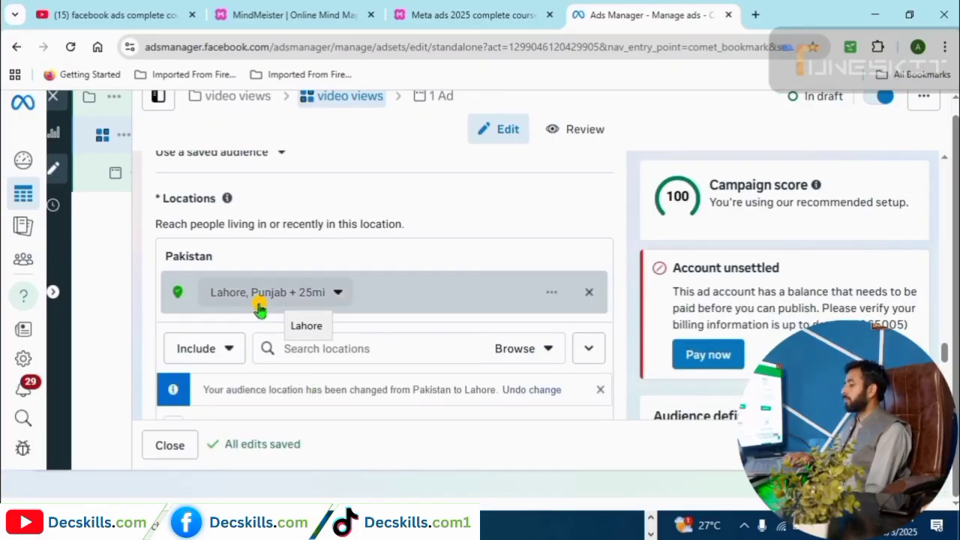
click(337, 295)
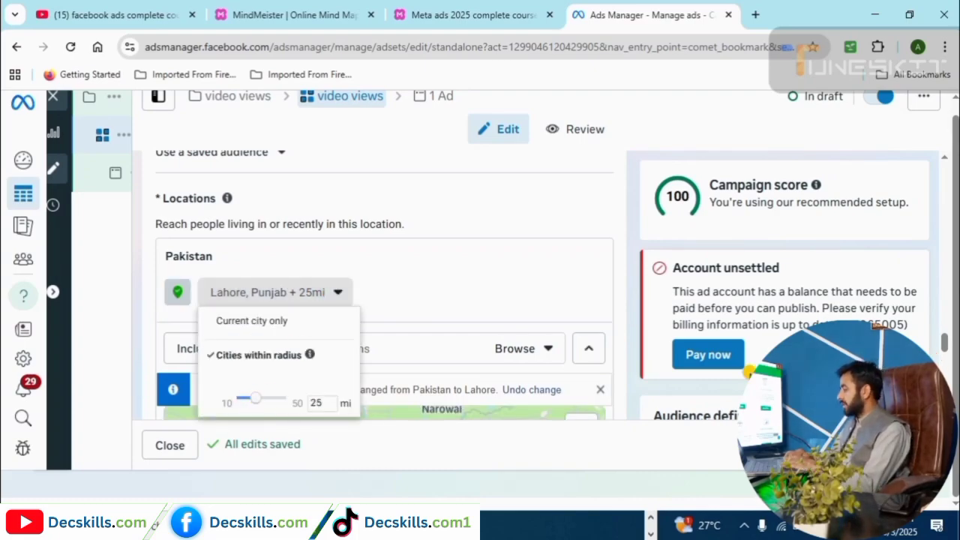
scroll(488, 342, down, 3)
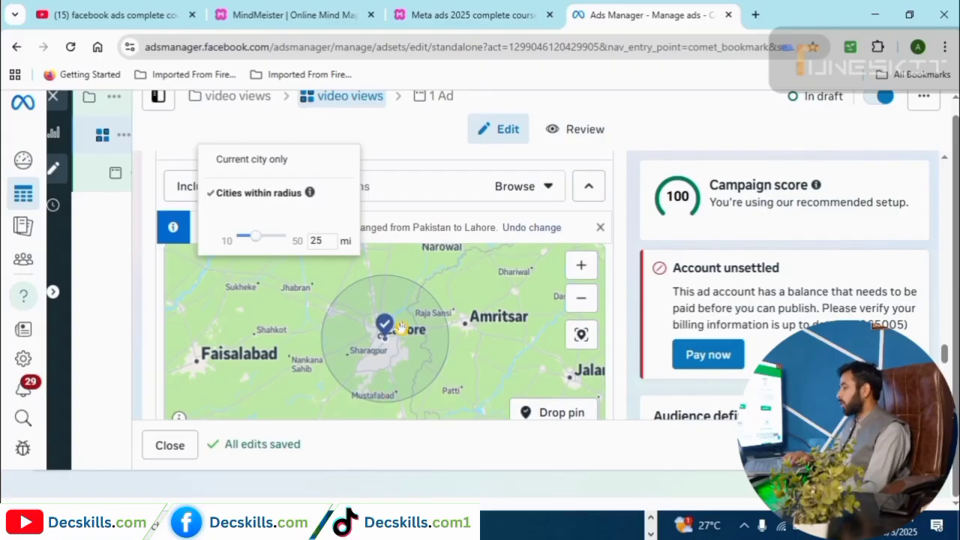
mouse_move(267, 240)
mouse_down()
mouse_move(256, 239)
mouse_move(279, 240)
mouse_up()
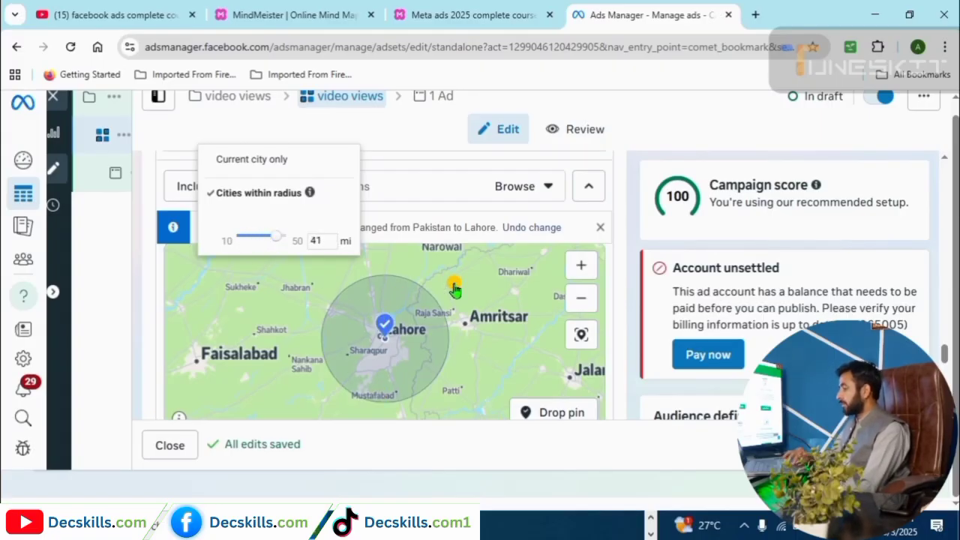
scroll(383, 341, down, 1)
scroll(386, 346, up, 1)
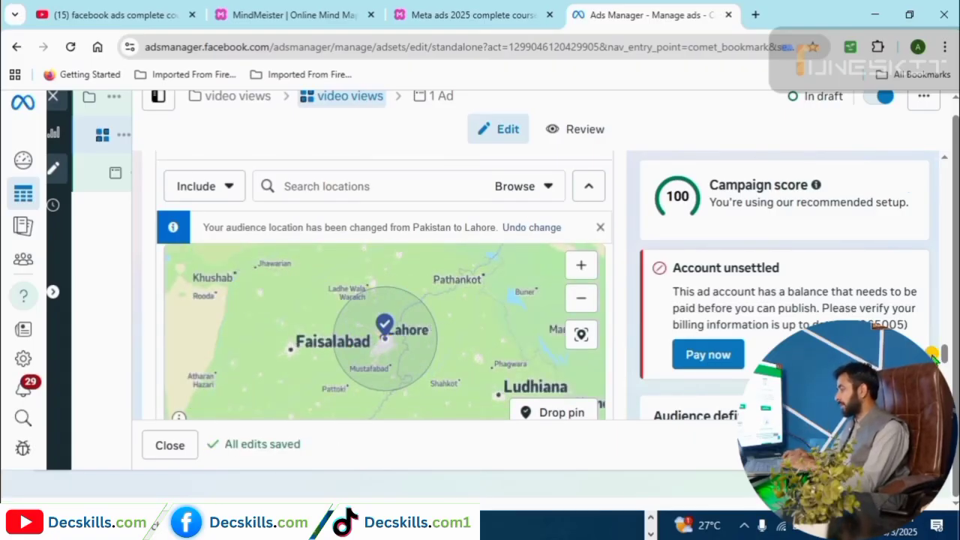
scroll(946, 358, up, 2)
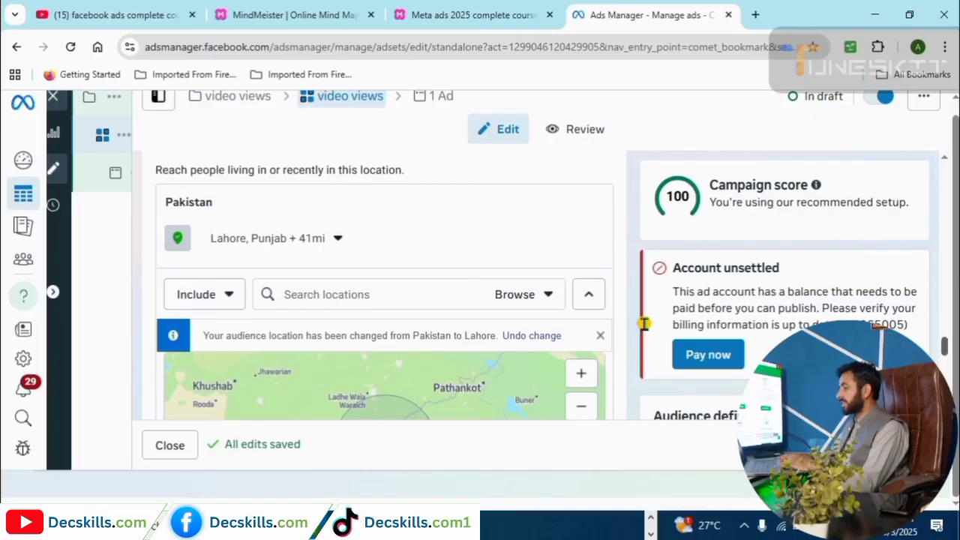
click(332, 239)
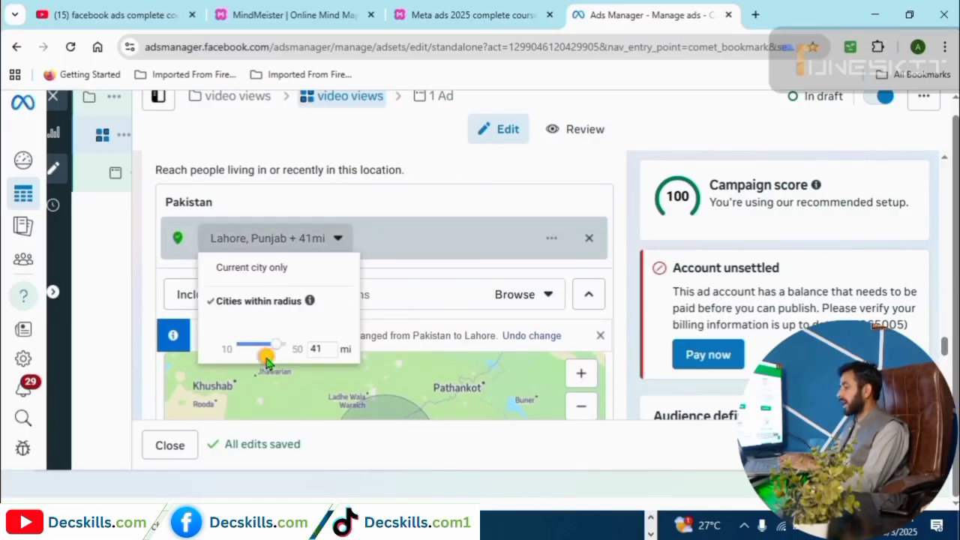
drag(273, 347, 269, 350)
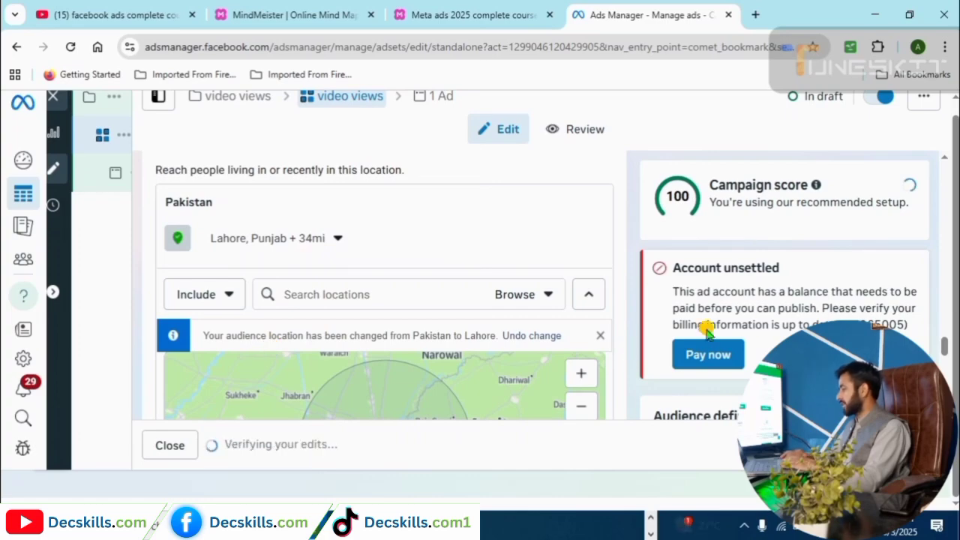
scroll(946, 354, down, 1)
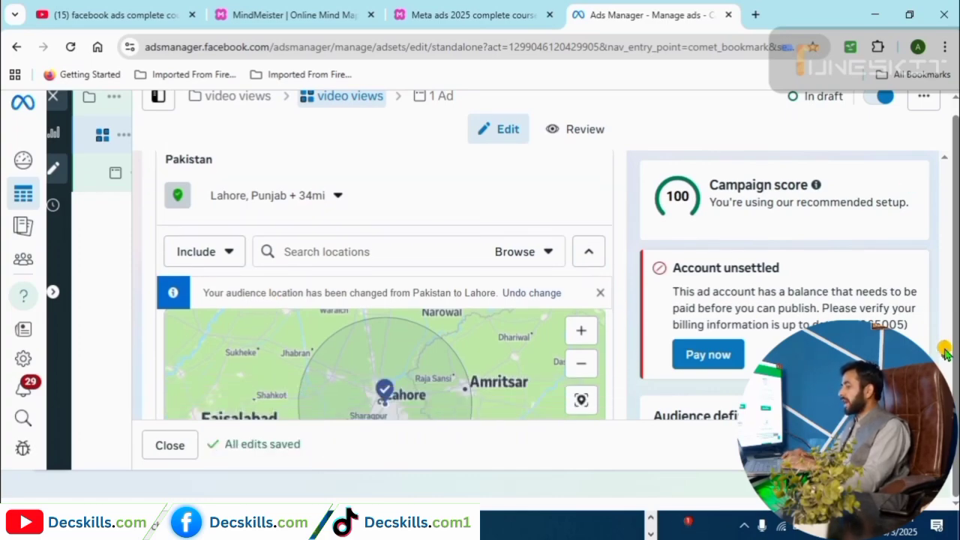
scroll(740, 303, up, 1)
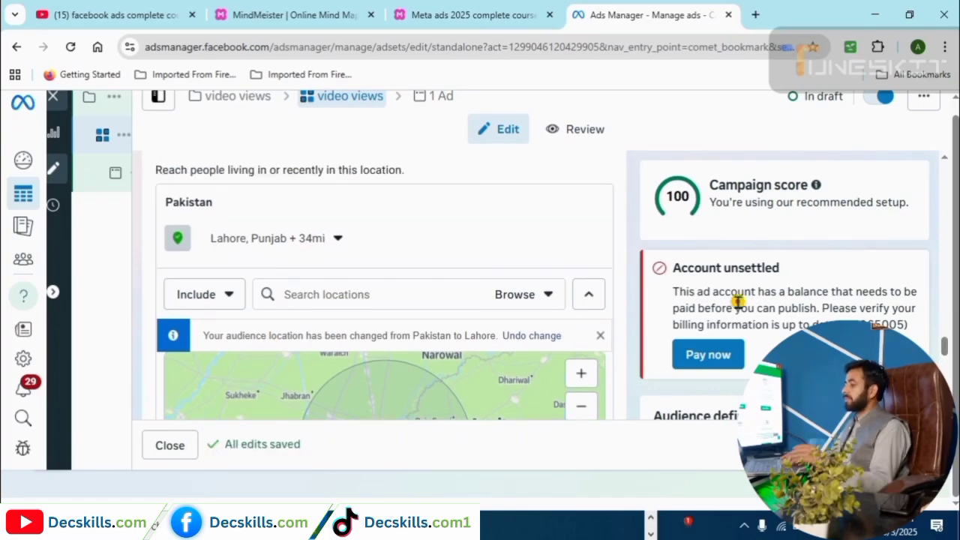
Add Karachi, Sindh (+25 mi) as a location and remove Lahore.
click(383, 298)
text(karachi)
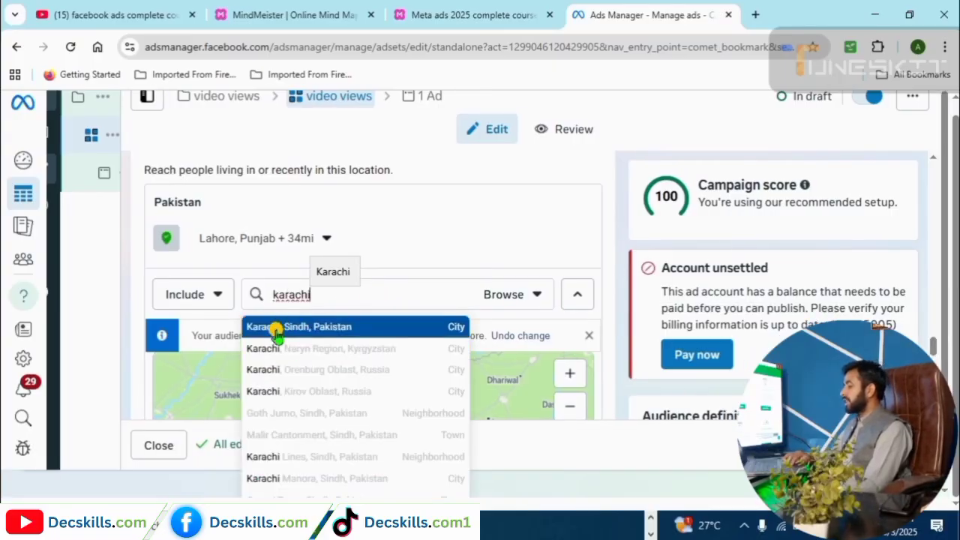
click(314, 328)
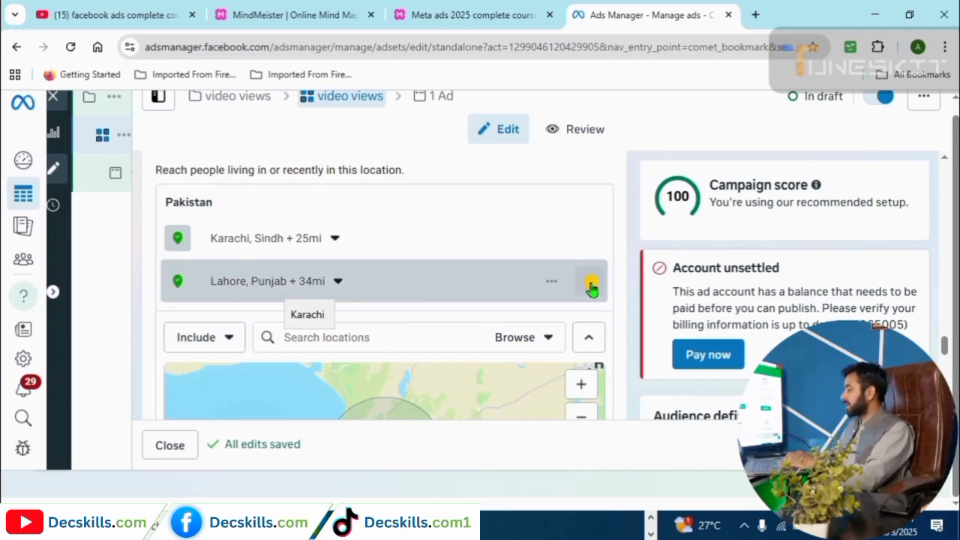
click(592, 285)
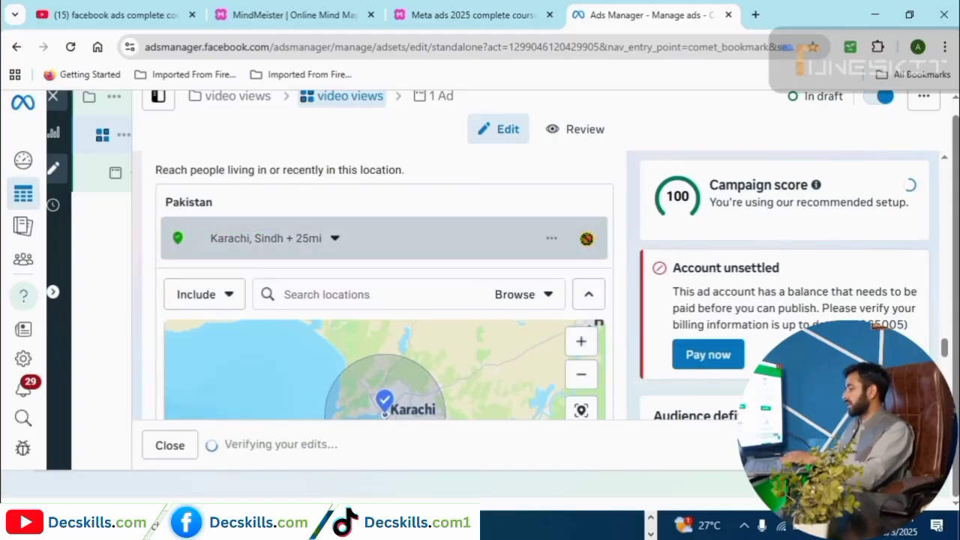
click(296, 294)
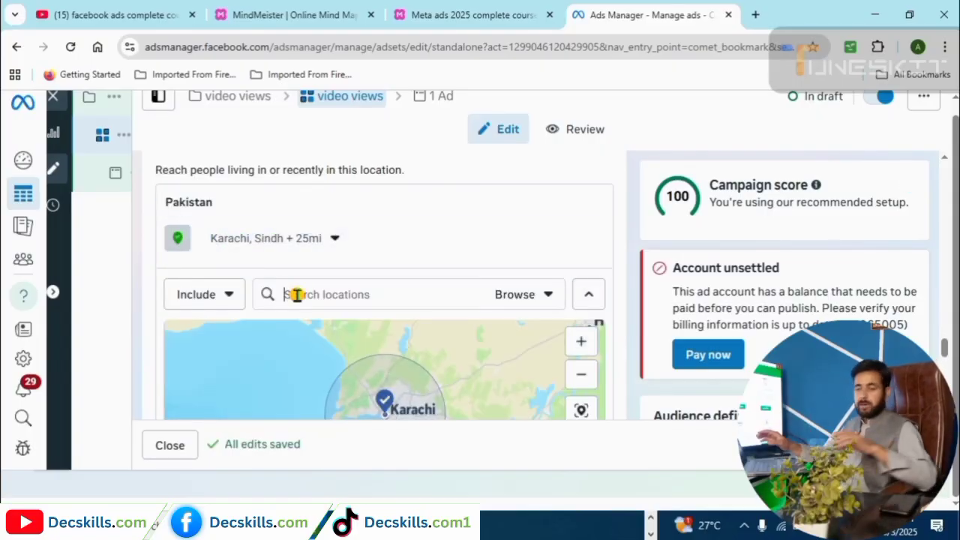
Search 'Pakistan' and make it the sole location in place of Karachi.
text(P)
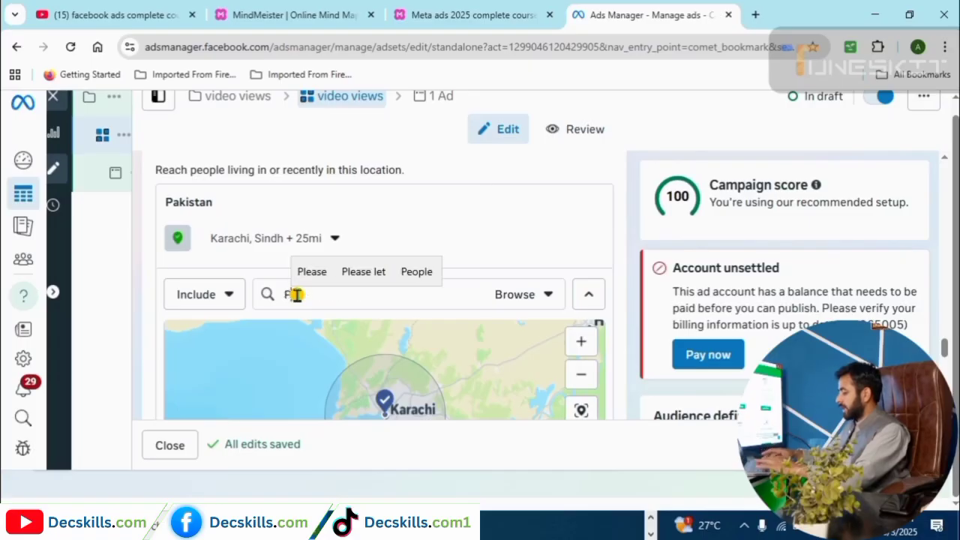
text(akistan)
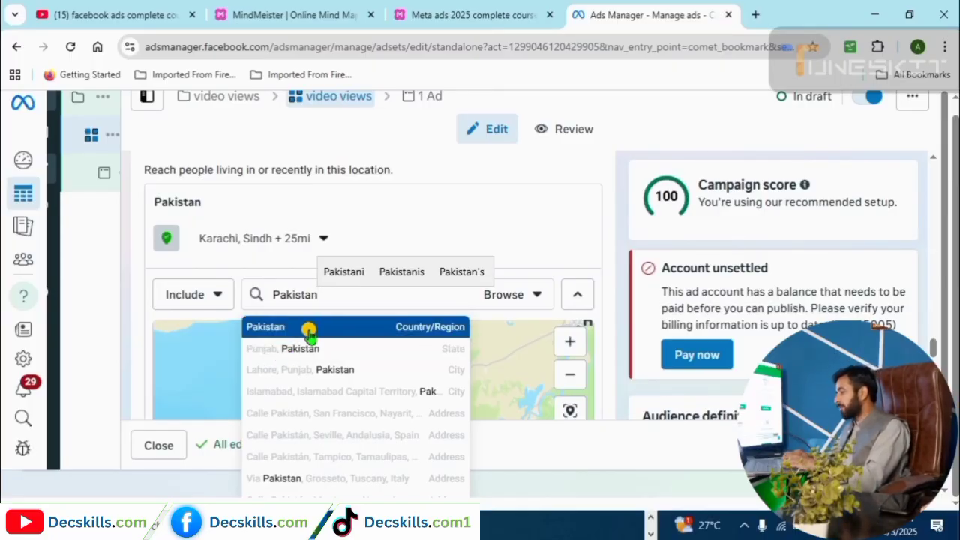
click(402, 330)
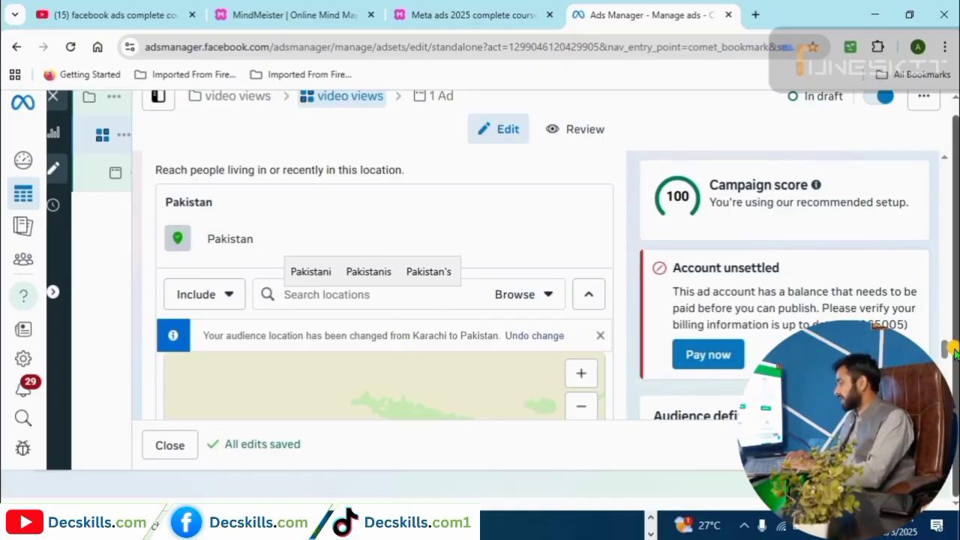
scroll(532, 223, down, 3)
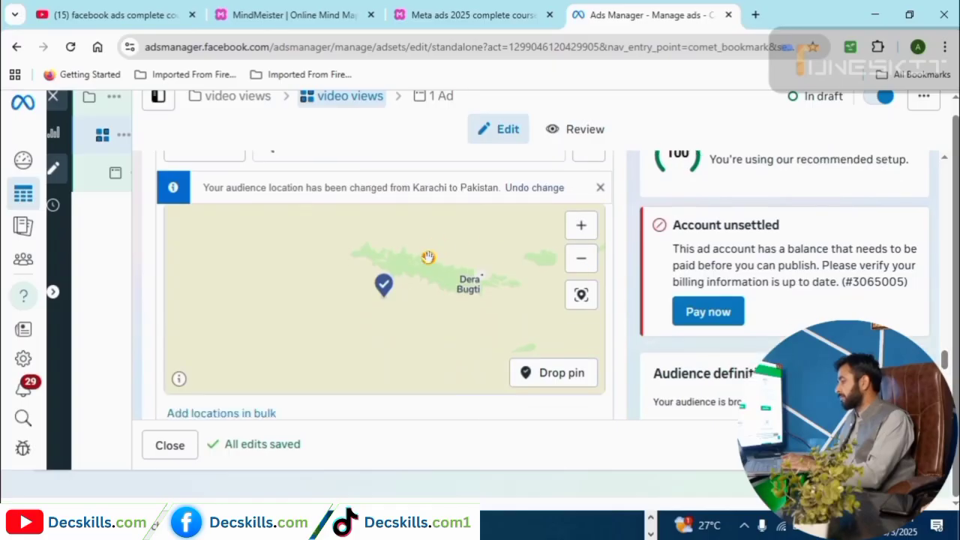
scroll(290, 354, up, 3)
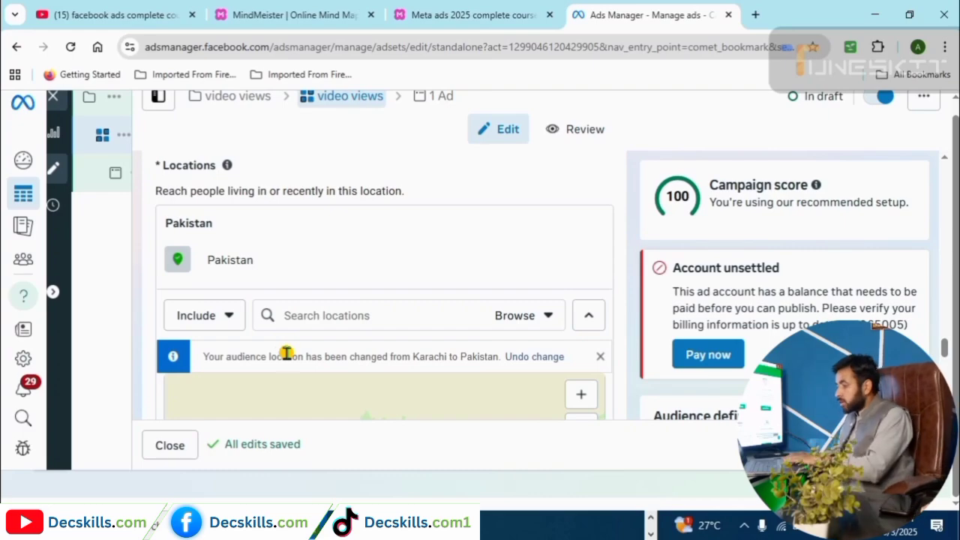
Switch to Exclude and exclude Lahore, Punjab with an 18-mile radius.
click(228, 314)
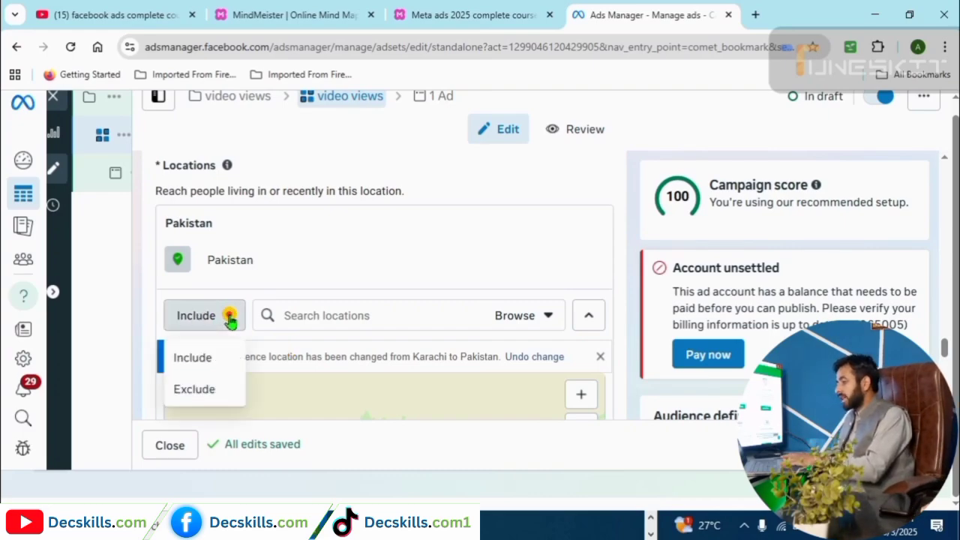
click(202, 388)
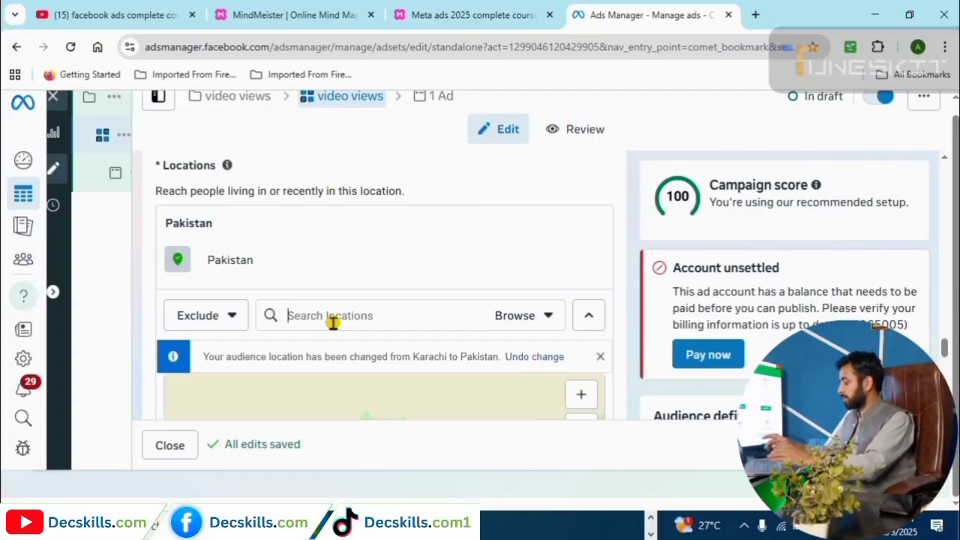
text(lahore)
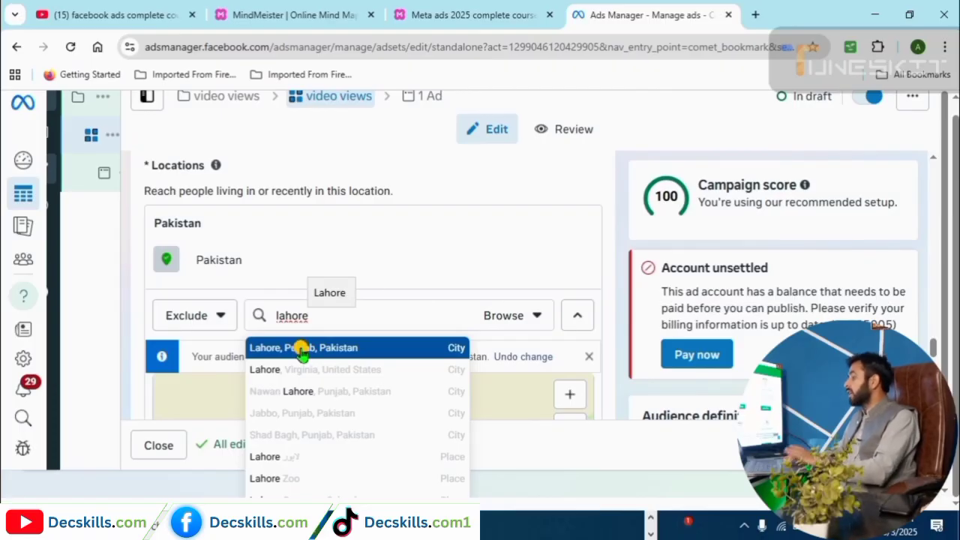
click(300, 348)
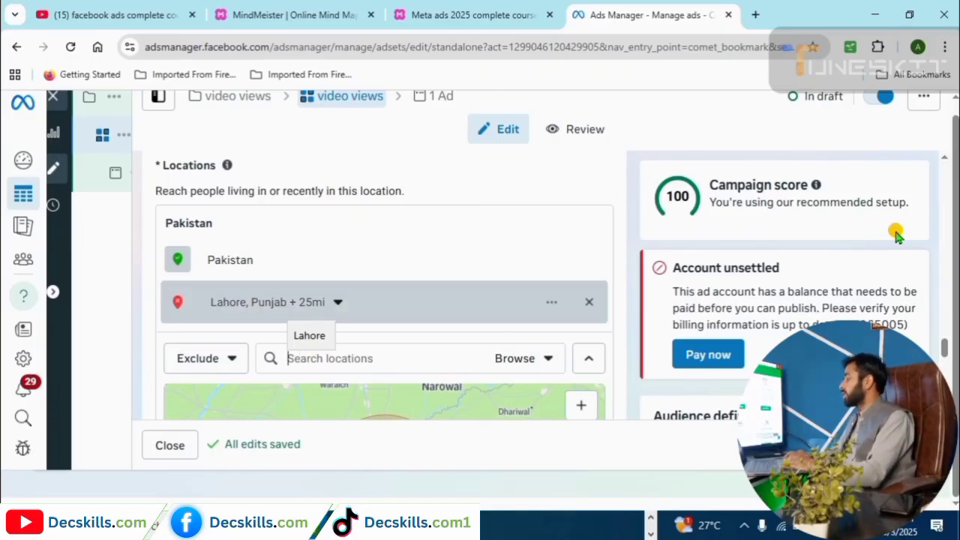
scroll(946, 351, down, 3)
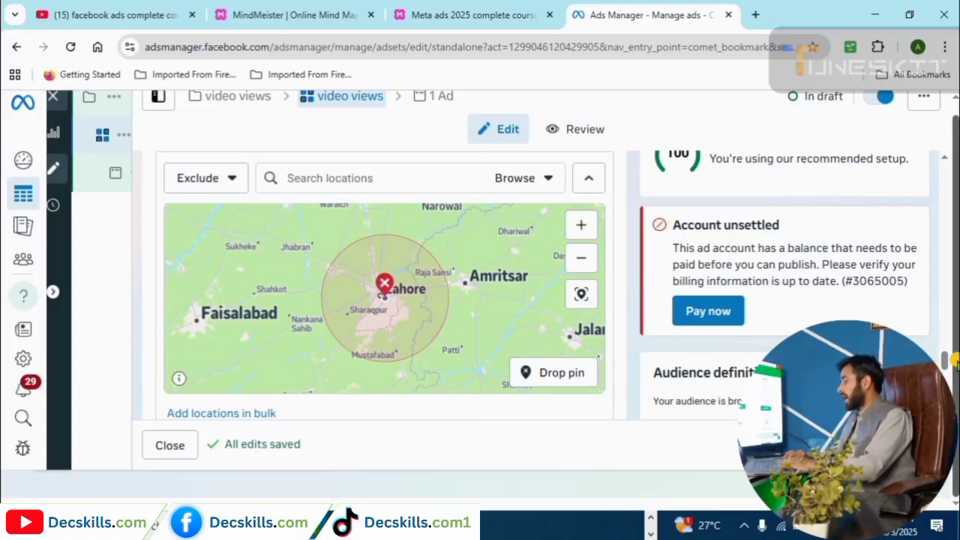
scroll(953, 361, up, 3)
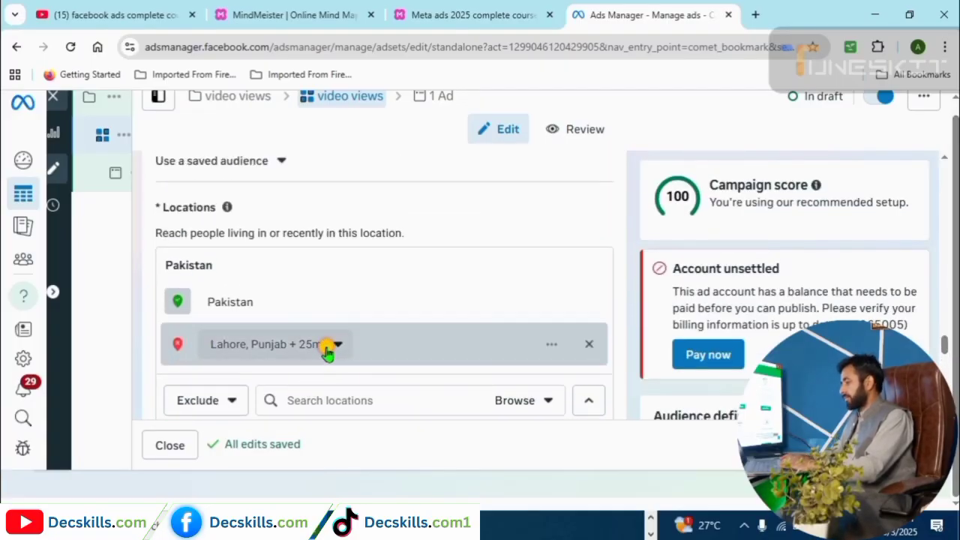
click(330, 347)
mouse_move(255, 451)
mouse_down()
mouse_move(271, 453)
mouse_move(254, 456)
mouse_move(255, 446)
mouse_up()
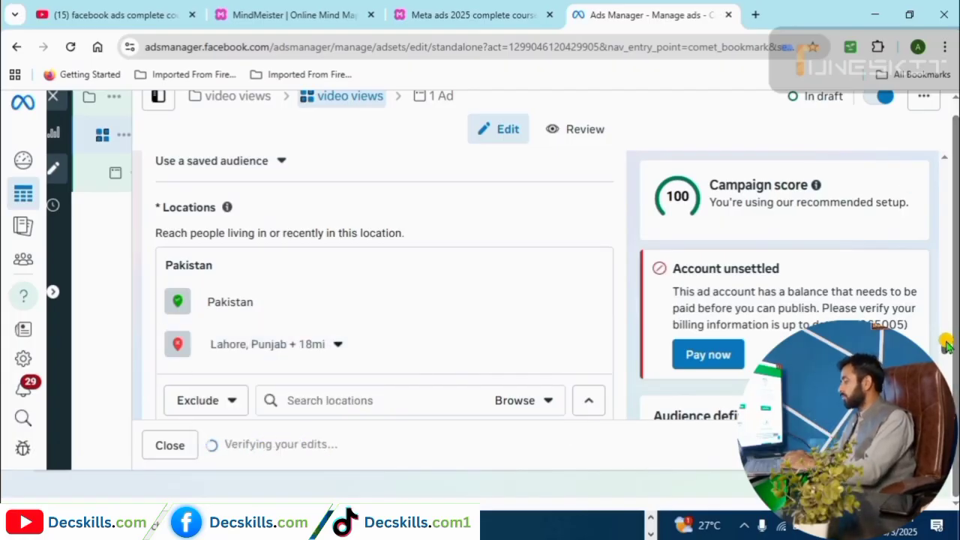
scroll(946, 345, down, 3)
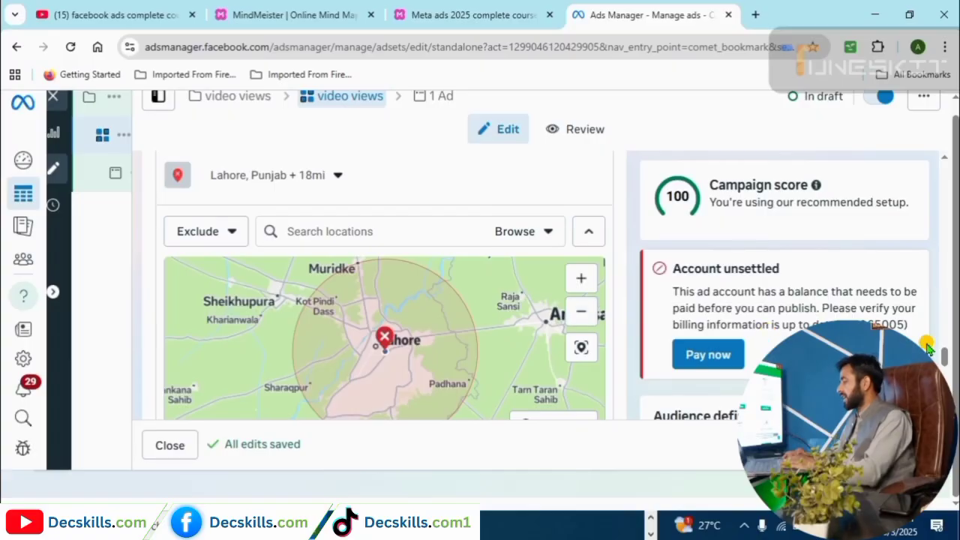
scroll(947, 368, down, 2)
scroll(946, 367, down, 1)
click(452, 10)
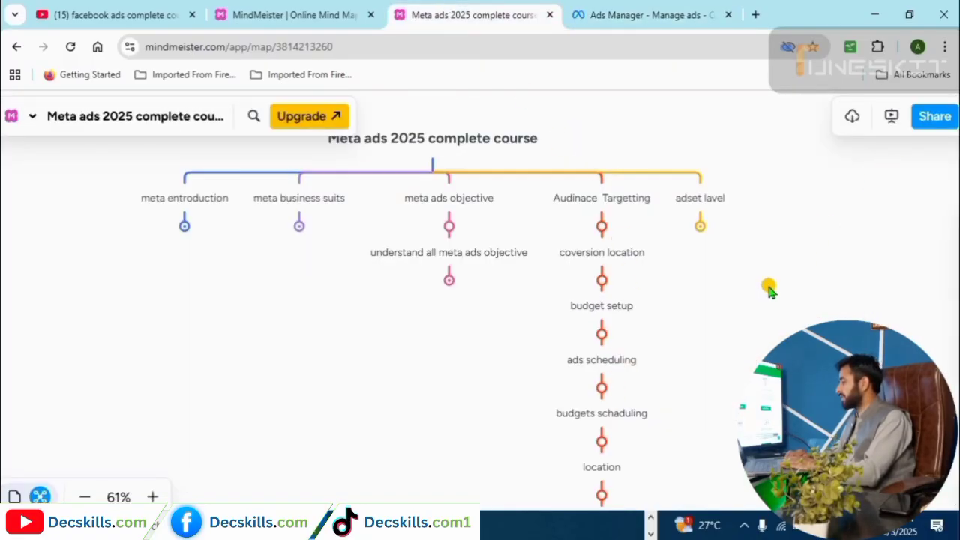
scroll(707, 210, down, 2)
mouse_move(600, 407)
mouse_down()
mouse_move(527, 422)
mouse_move(467, 418)
mouse_move(605, 399)
mouse_move(596, 403)
mouse_up()
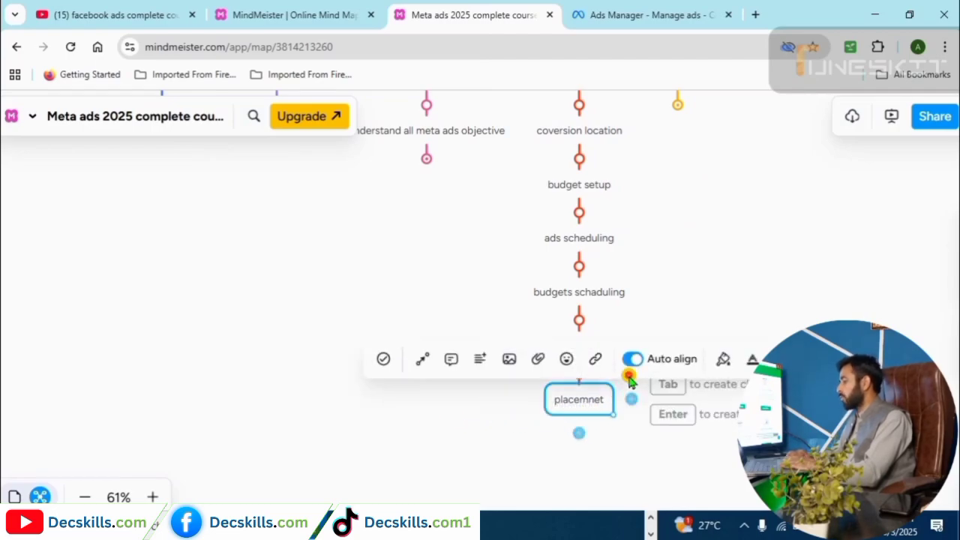
click(550, 310)
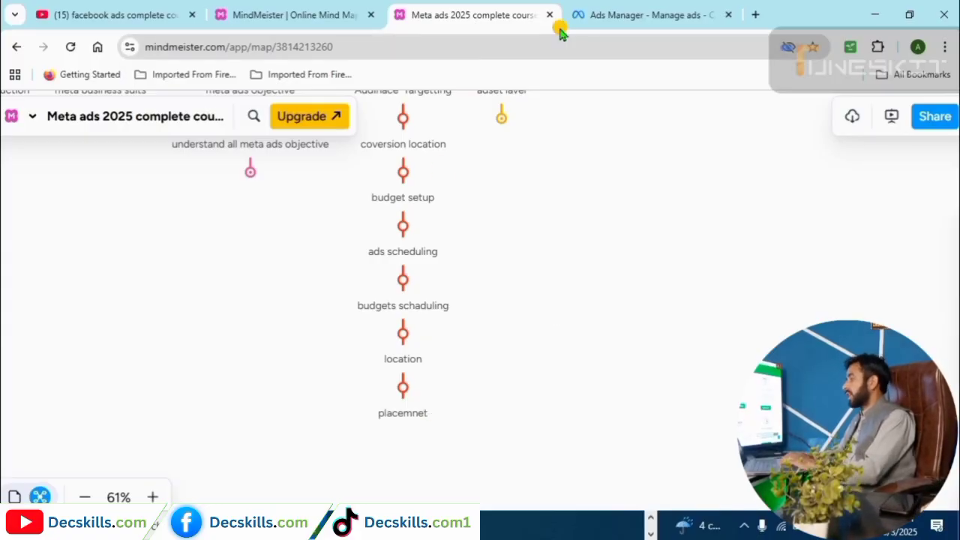
click(591, 17)
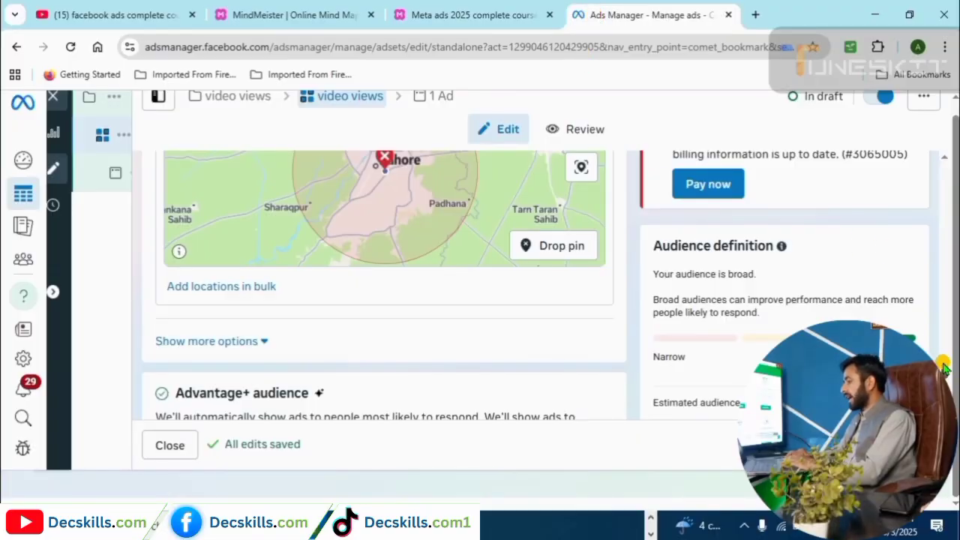
Leave Advantage+ audience and confirm 'Use original audience'.
scroll(772, 491, down, 2)
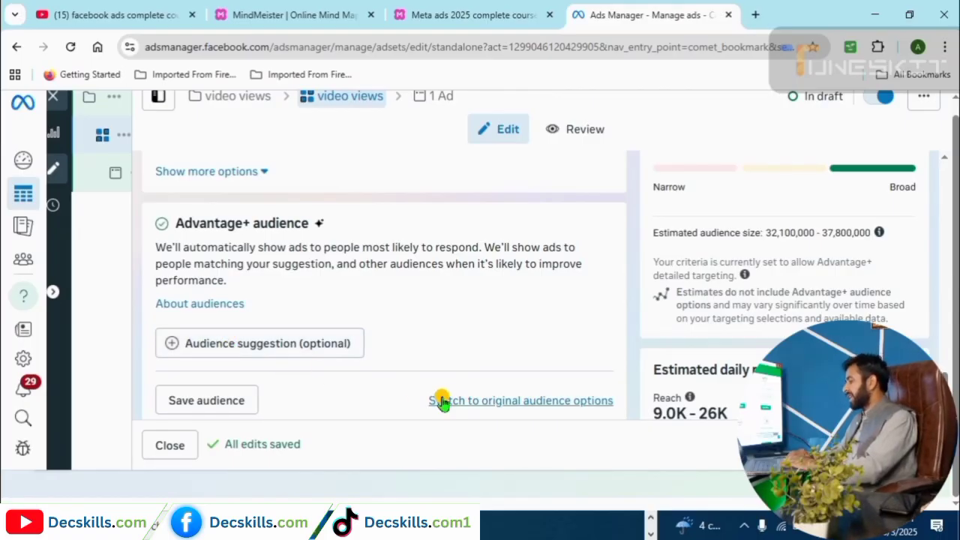
click(469, 406)
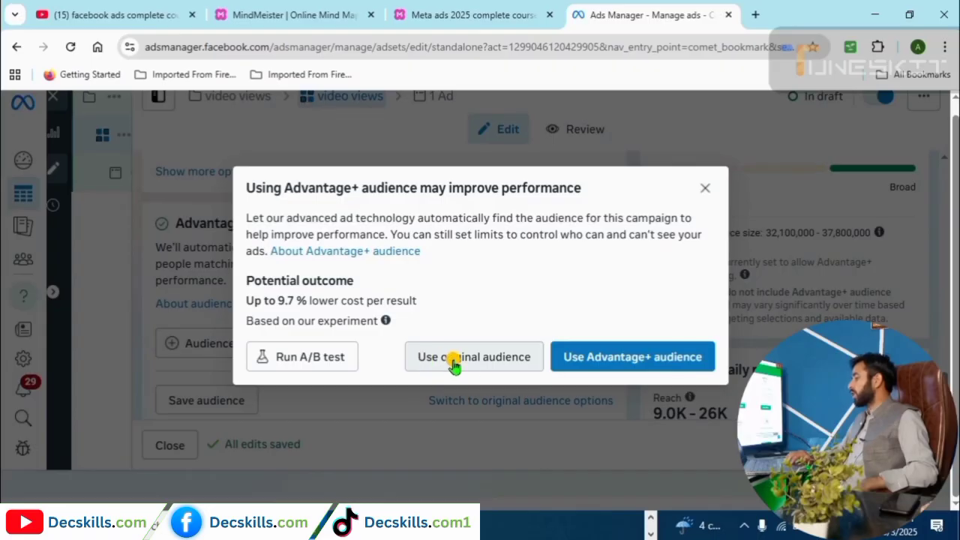
click(477, 366)
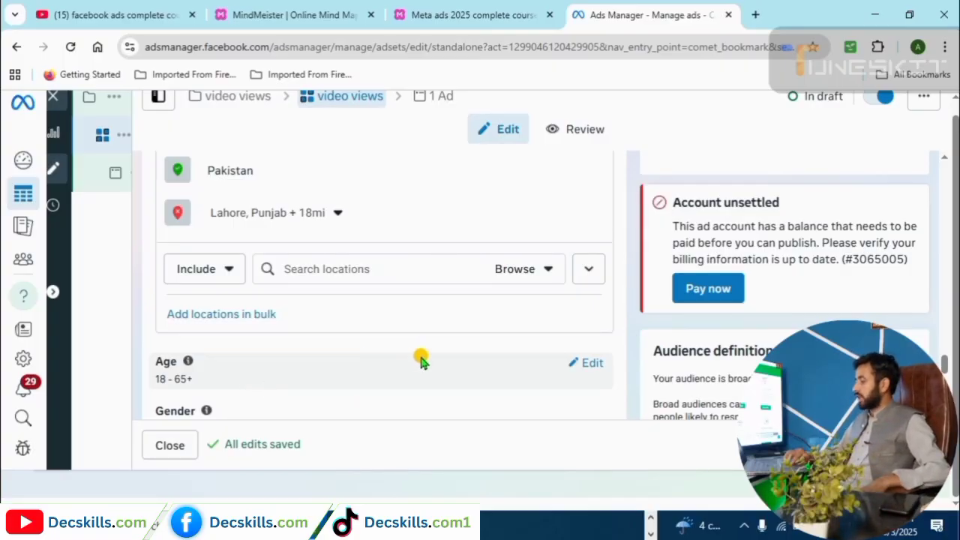
Set the Age range's maximum to 35, making it 18–35.
click(589, 363)
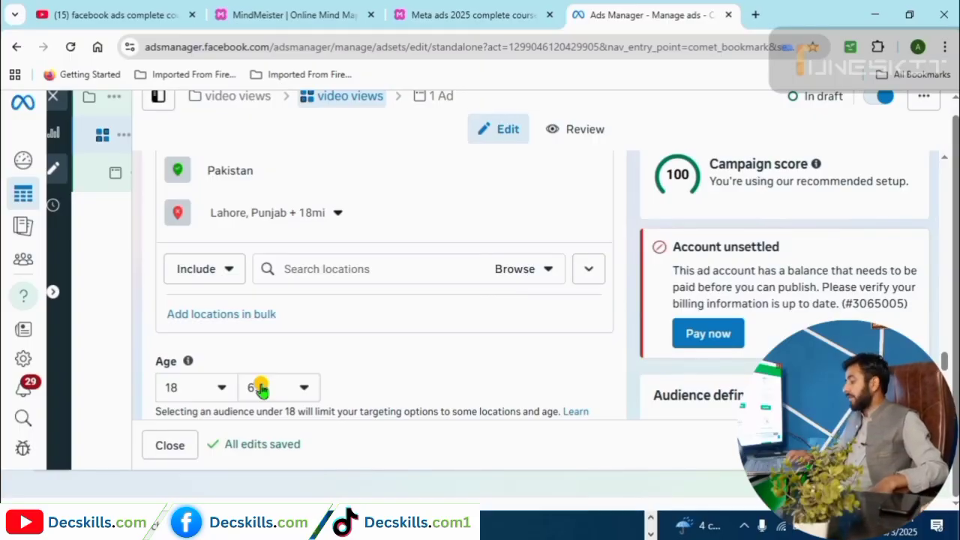
click(303, 391)
drag(397, 327, 395, 221)
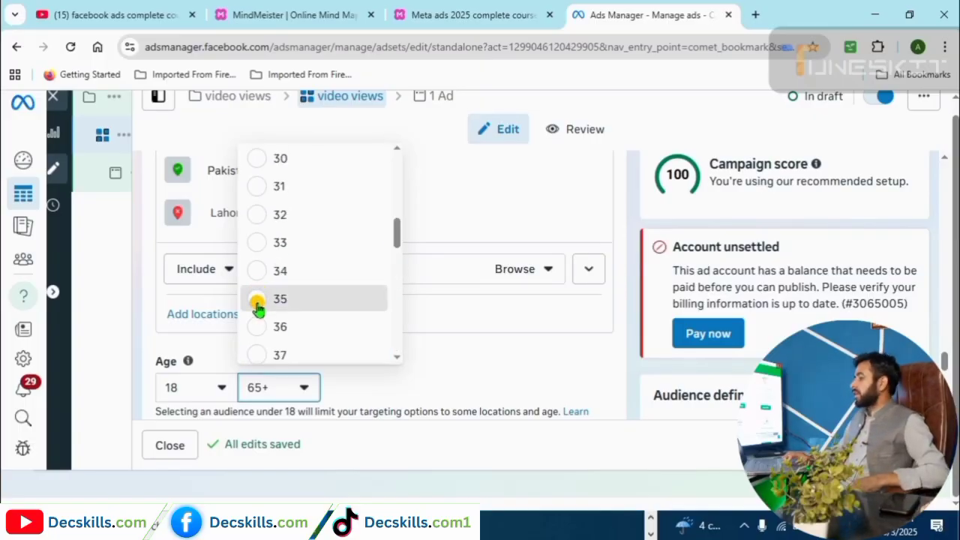
click(259, 298)
scroll(317, 360, up, 2)
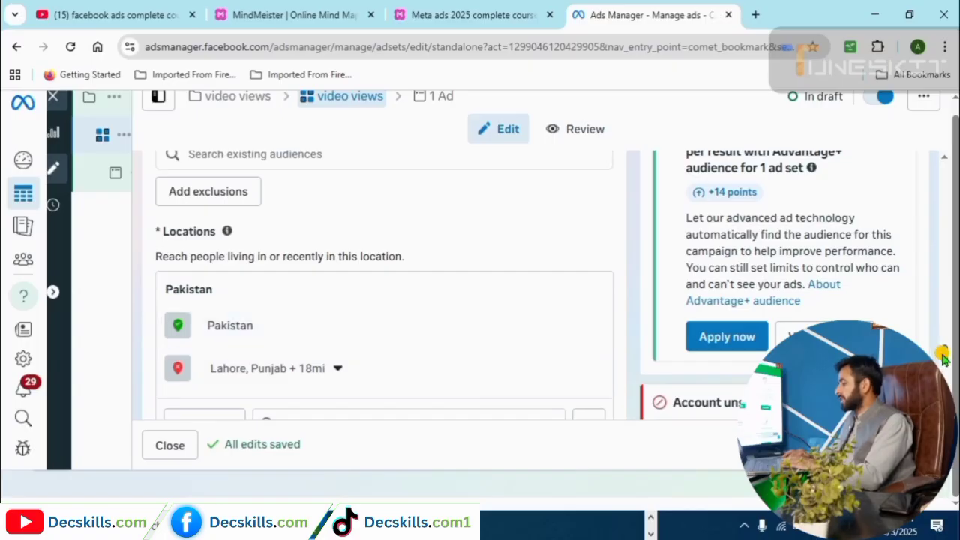
scroll(943, 362, down, 1)
scroll(943, 362, down, 5)
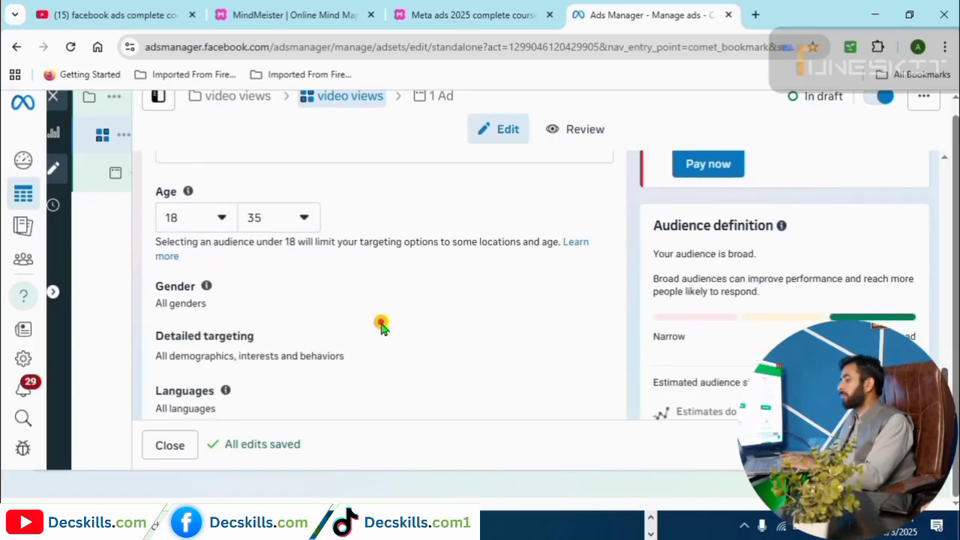
Keep gender at All and search detailed targeting for 'smart watch' interests.
click(598, 264)
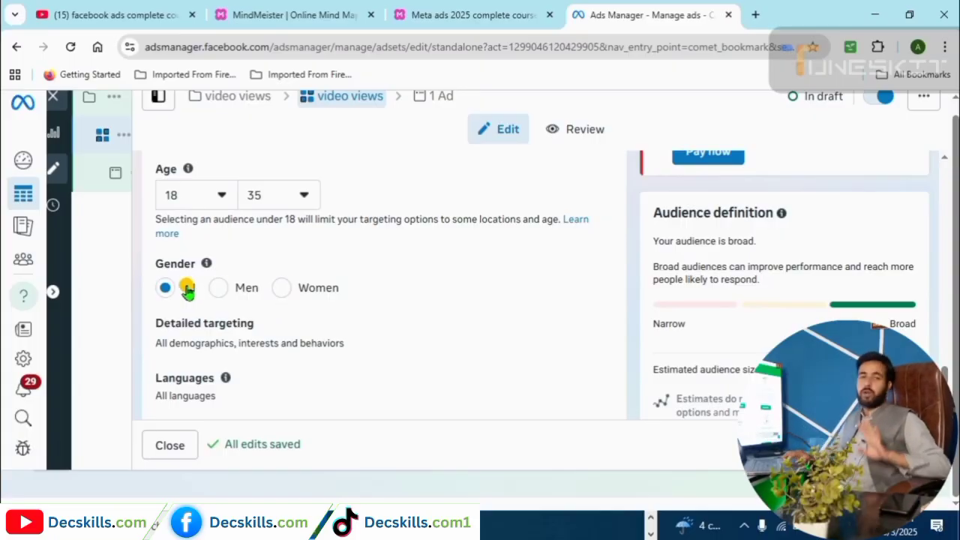
mouse_move(165, 333)
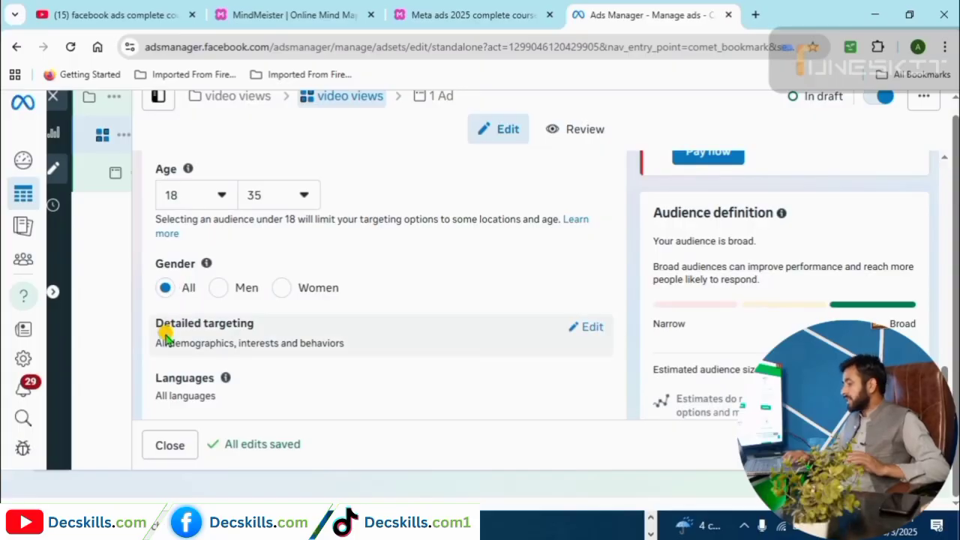
click(591, 327)
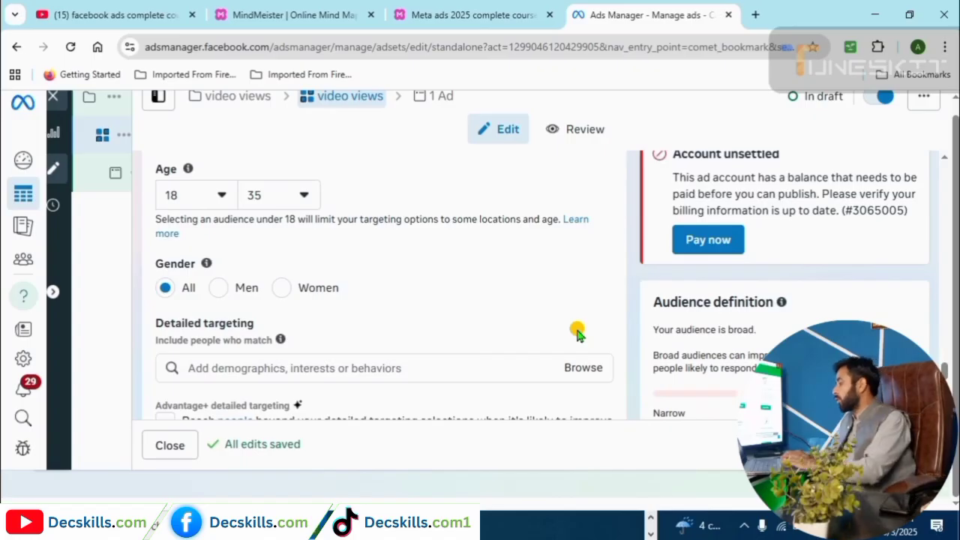
scroll(945, 373, down, 2)
scroll(945, 374, down, 1)
click(291, 275)
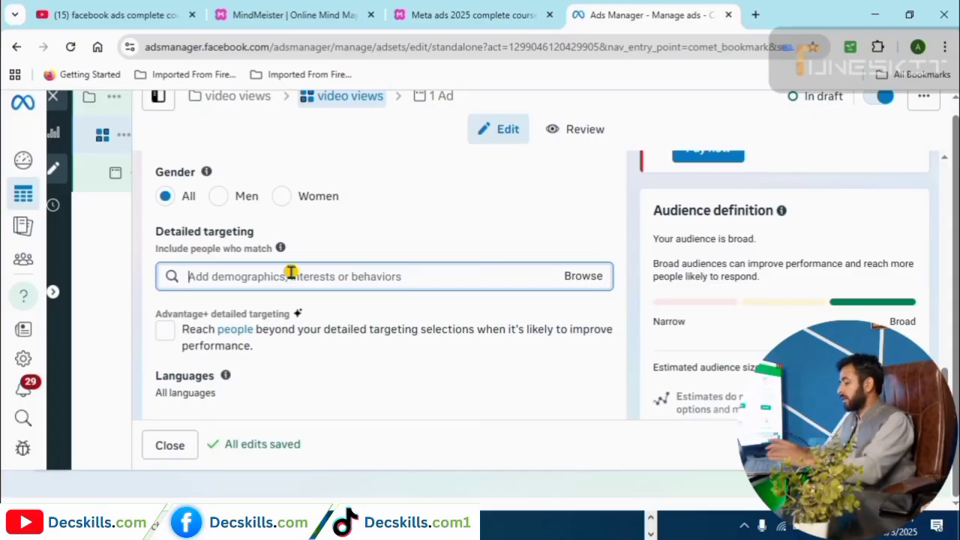
text(smart watch)
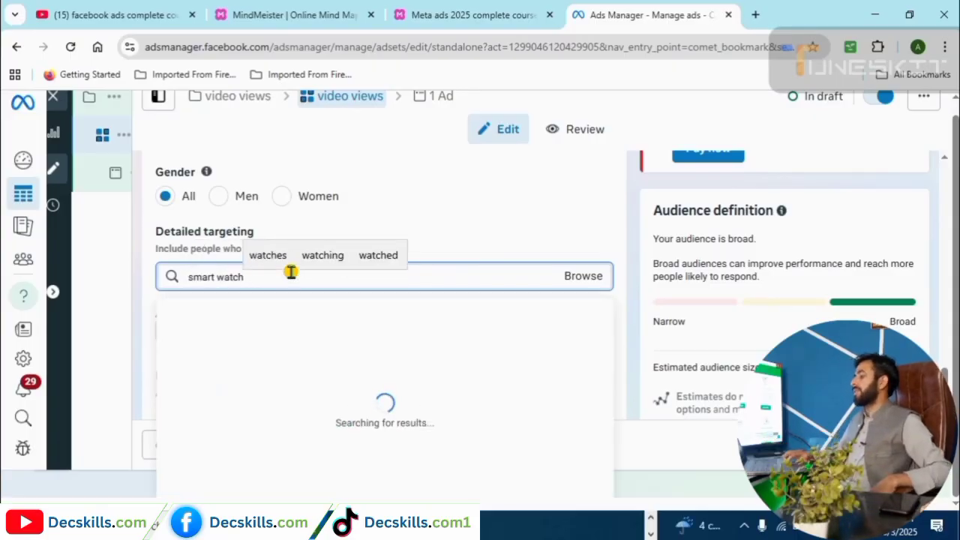
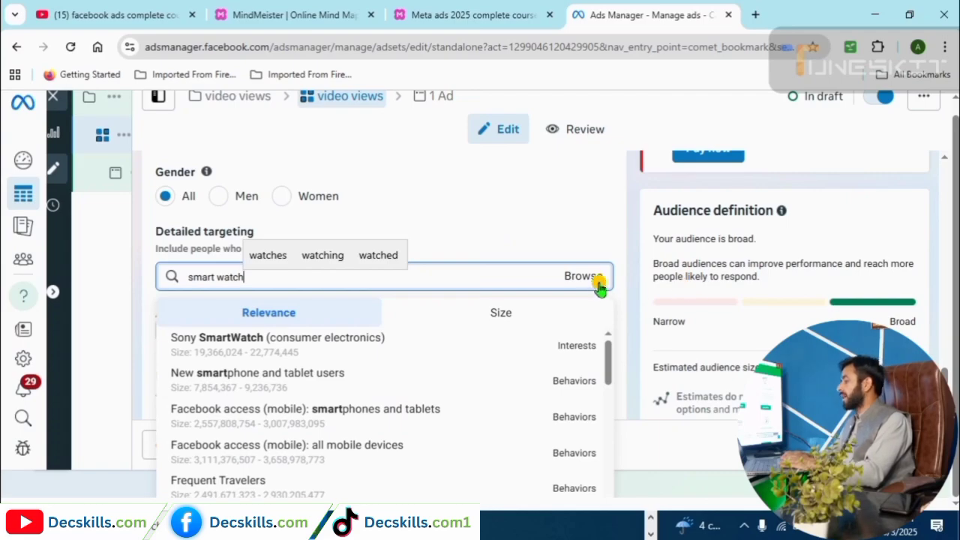
Clear the 'smart watch' detailed targeting search and scroll past Languages to Placements.
click(574, 244)
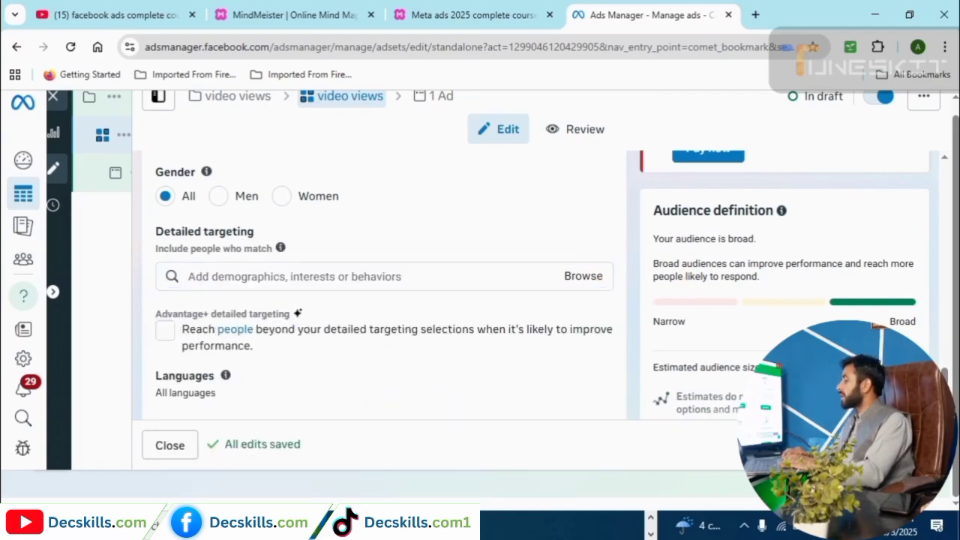
scroll(142, 229, down, 3)
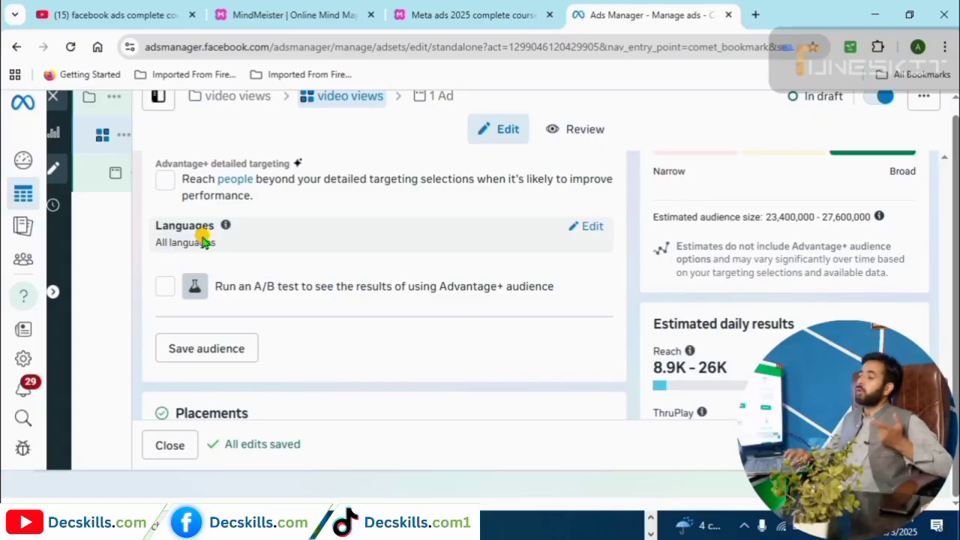
mouse_move(191, 287)
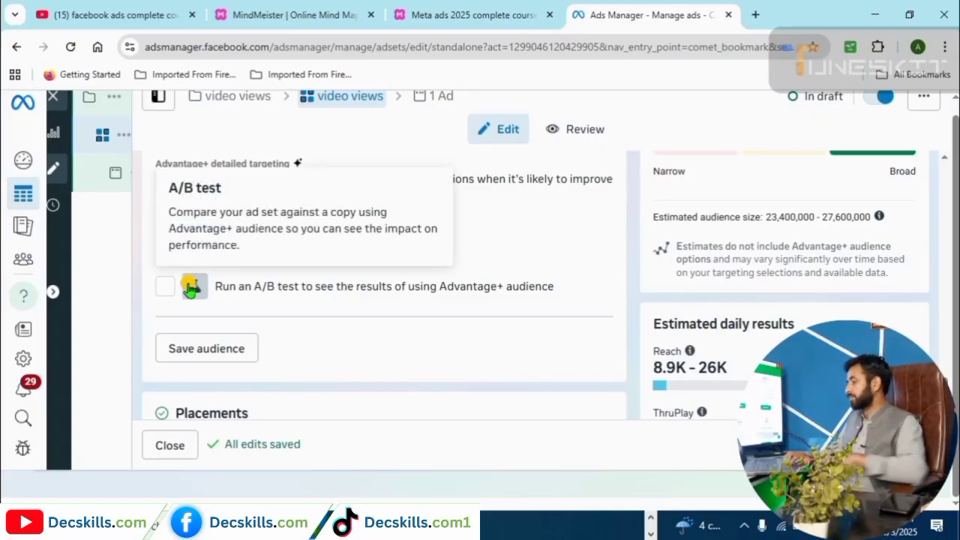
scroll(173, 285, down, 3)
mouse_move(148, 271)
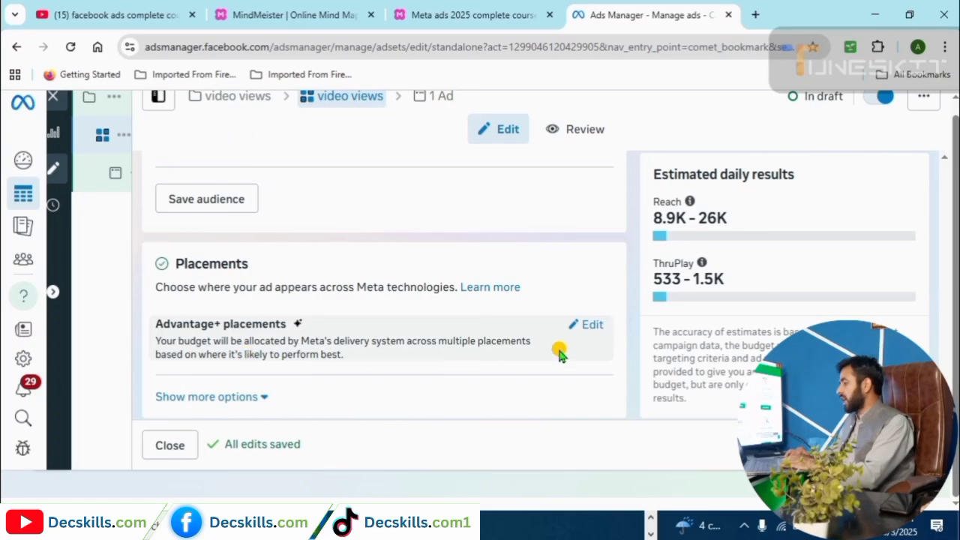
Change the ad set's placements from Advantage+ to Manual placements.
click(585, 326)
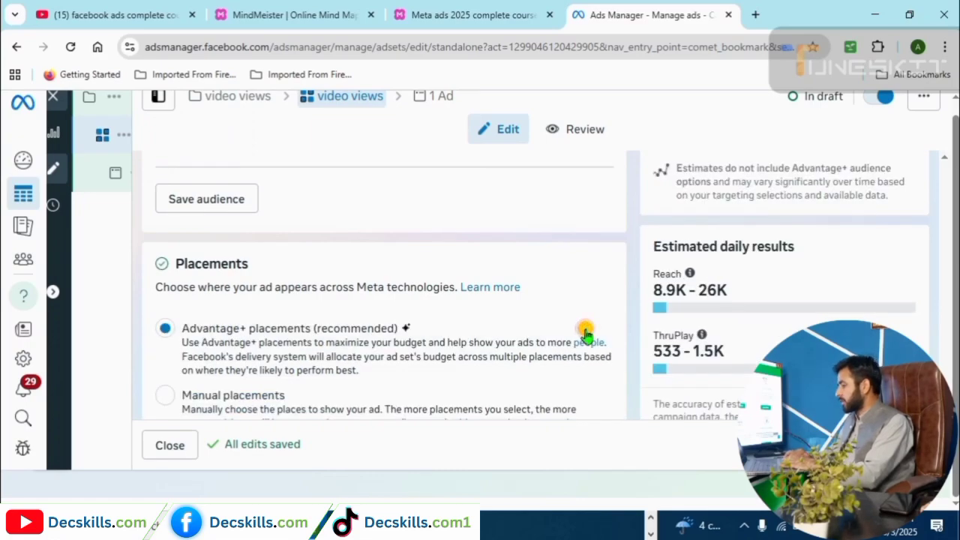
scroll(942, 375, down, 1)
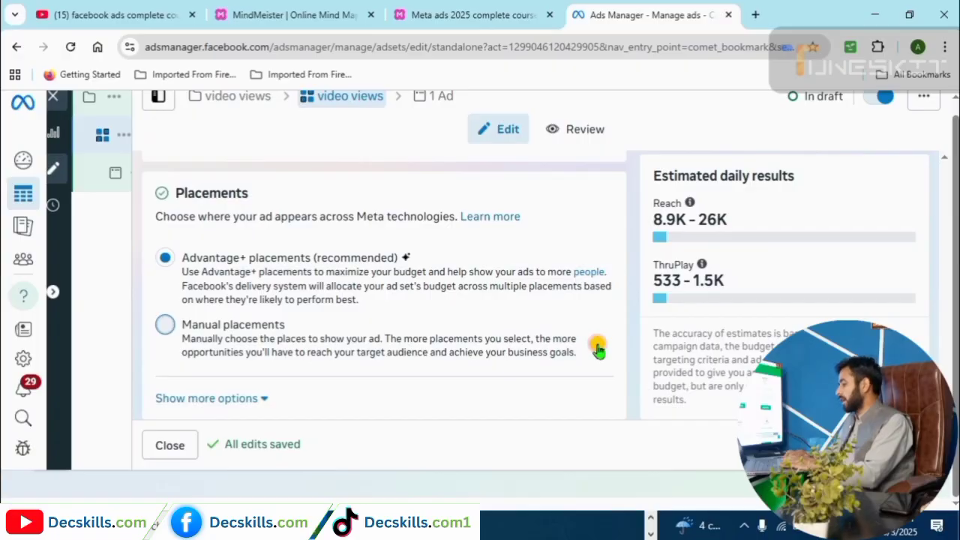
click(164, 324)
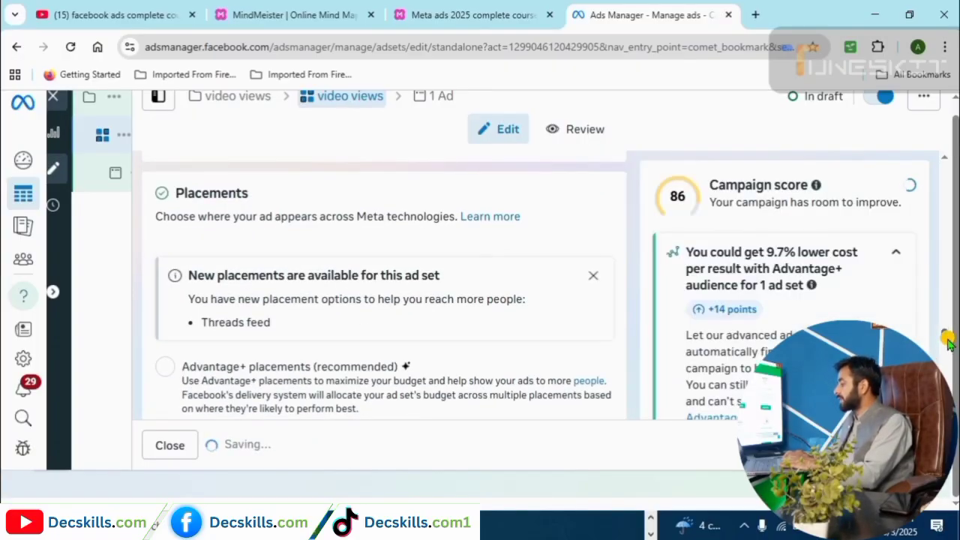
Limit platforms to Facebook and Instagram by unchecking Messenger and Audience Network.
scroll(948, 347, down, 2)
scroll(947, 347, down, 5)
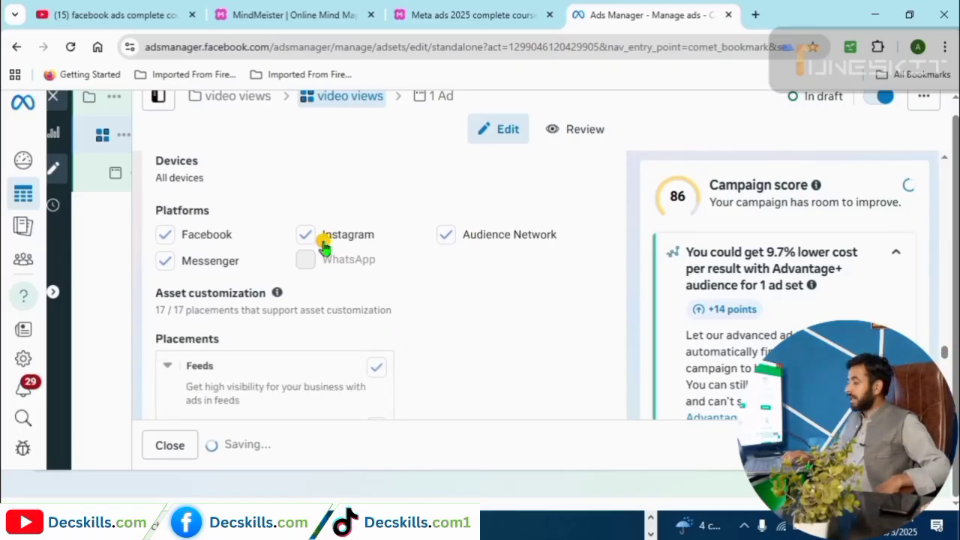
scroll(375, 240, up, 2)
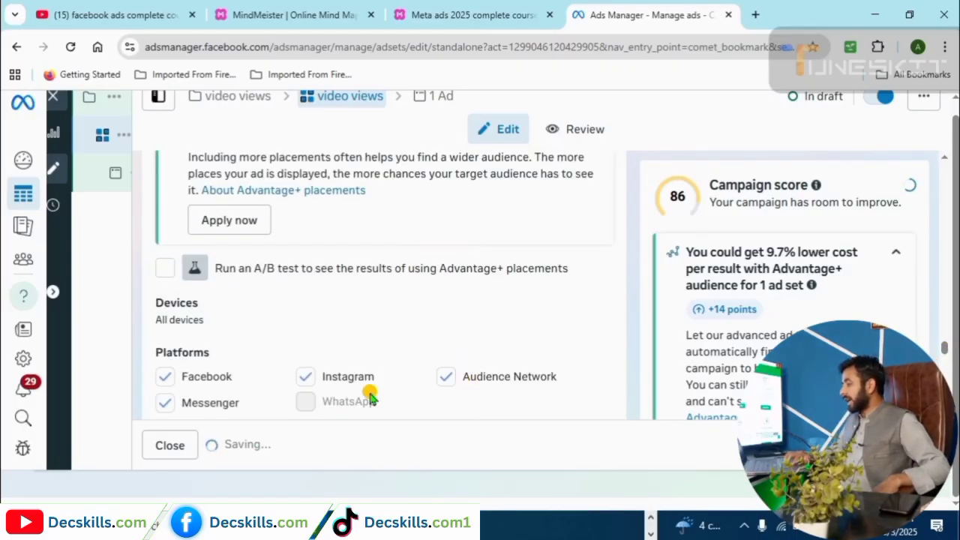
click(163, 405)
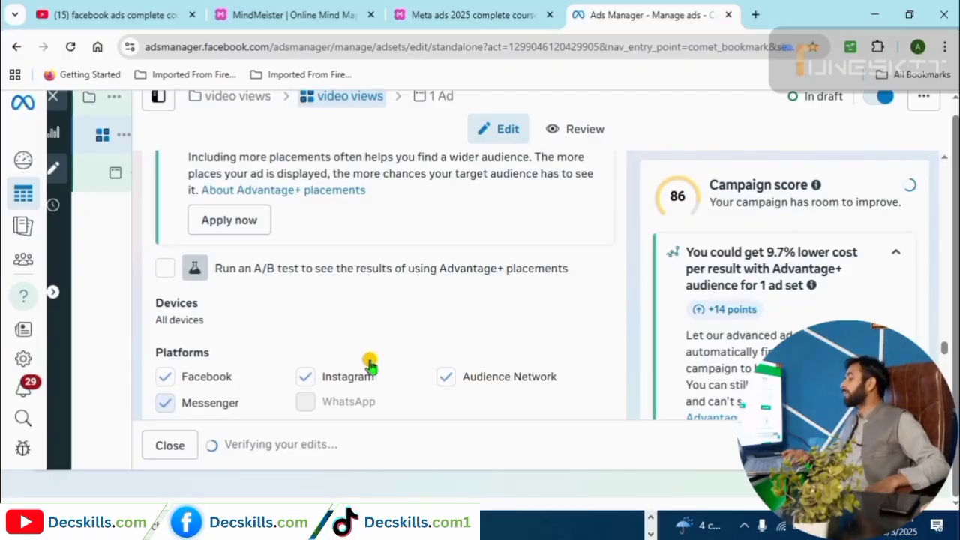
click(447, 376)
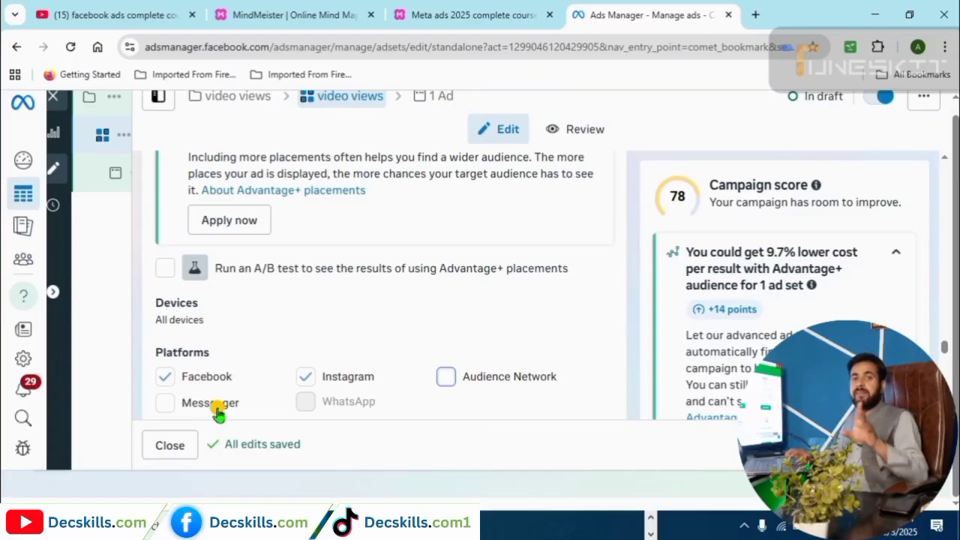
scroll(217, 413, down, 5)
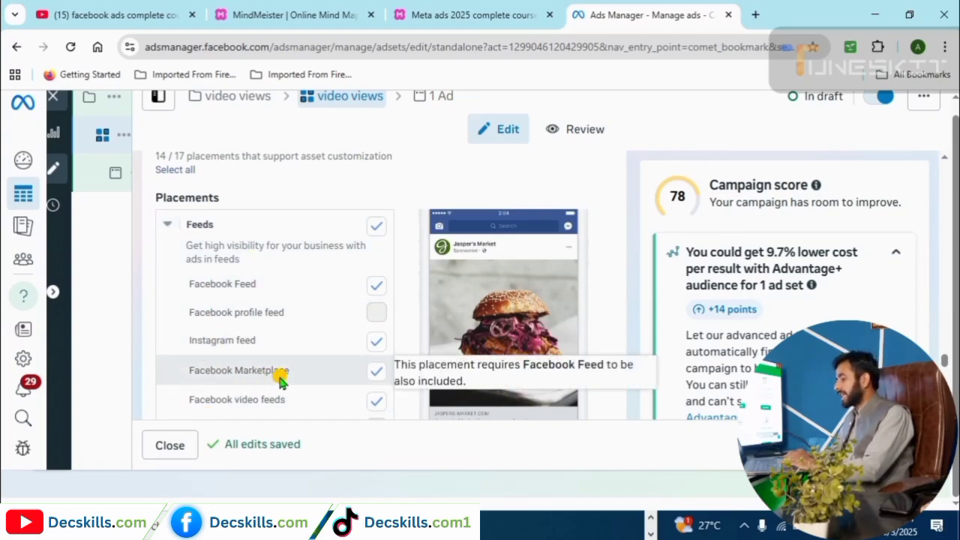
Remove Facebook Marketplace from the ad set's placements.
click(375, 375)
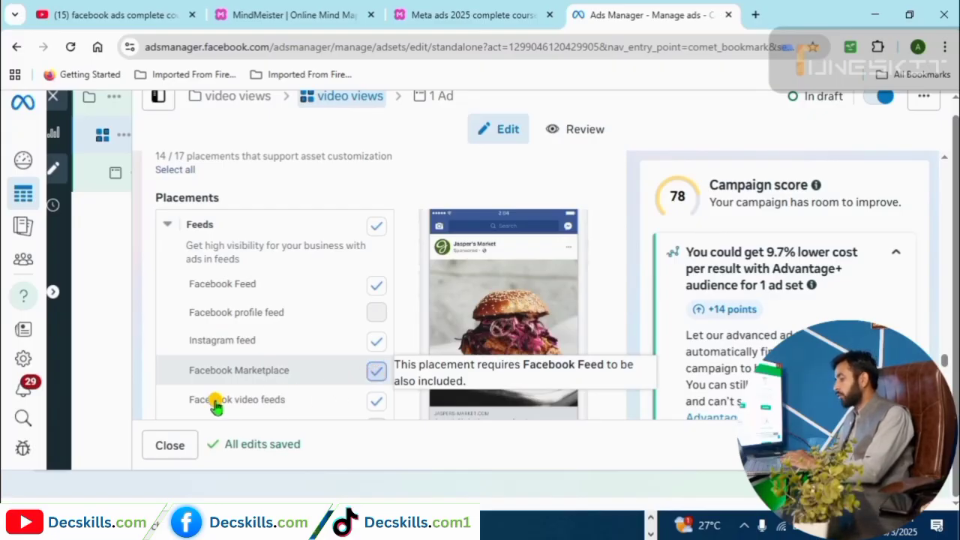
scroll(297, 411, down, 1)
scroll(297, 411, up, 1)
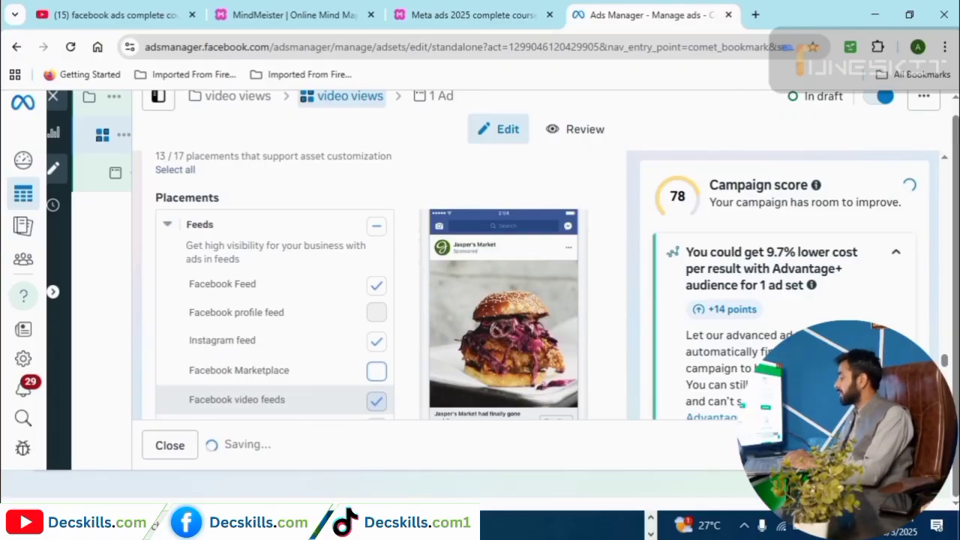
scroll(947, 367, down, 1)
scroll(946, 368, down, 15)
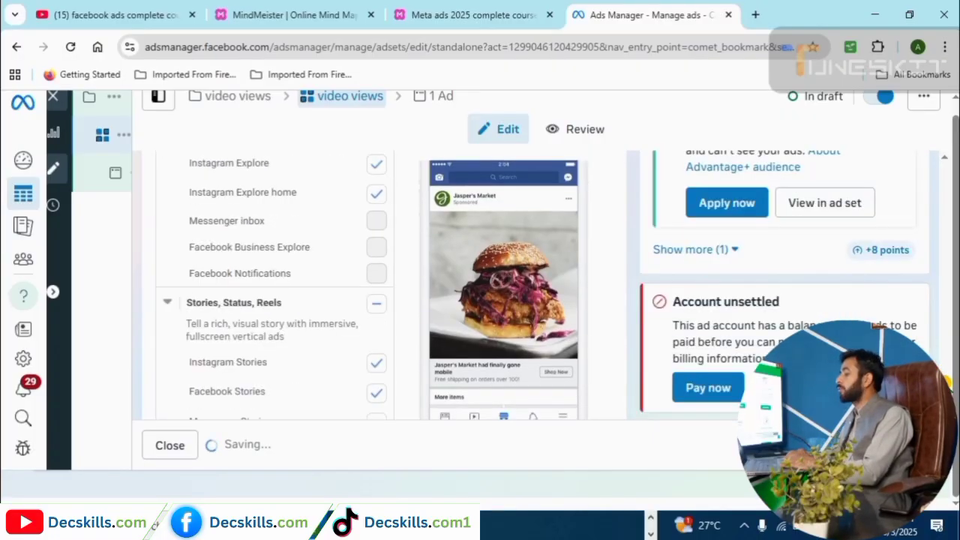
scroll(946, 367, down, 4)
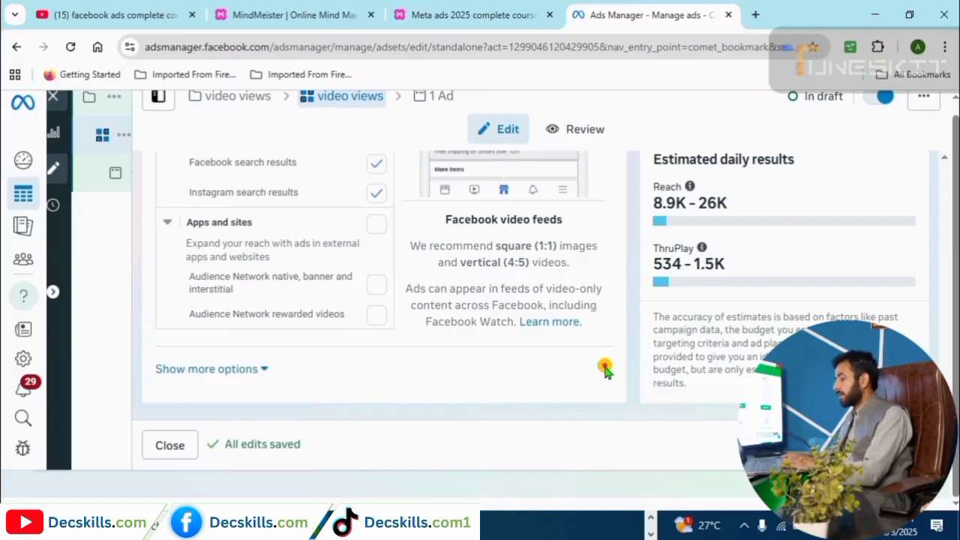
Reveal more placement options, including Exclude skippable ads and brand safety settings.
click(240, 370)
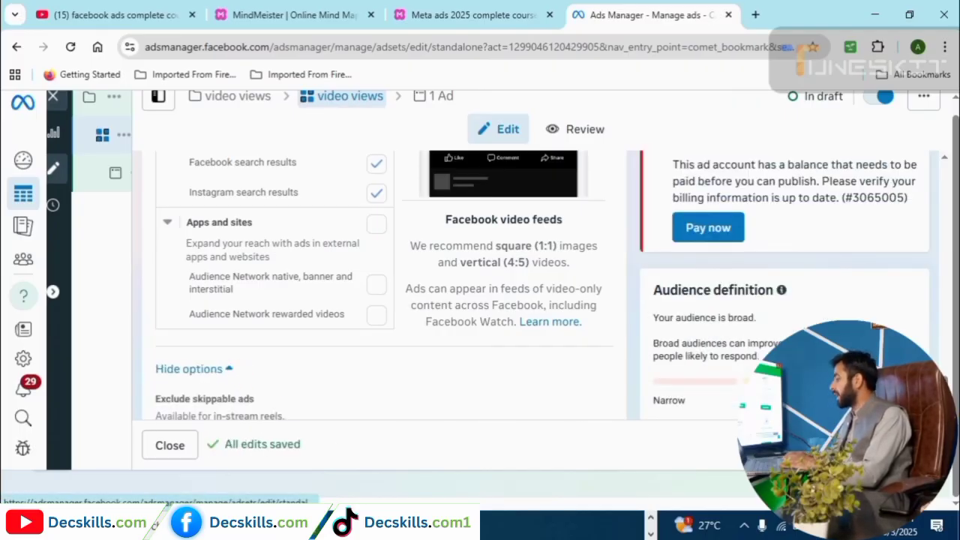
scroll(946, 368, down, 5)
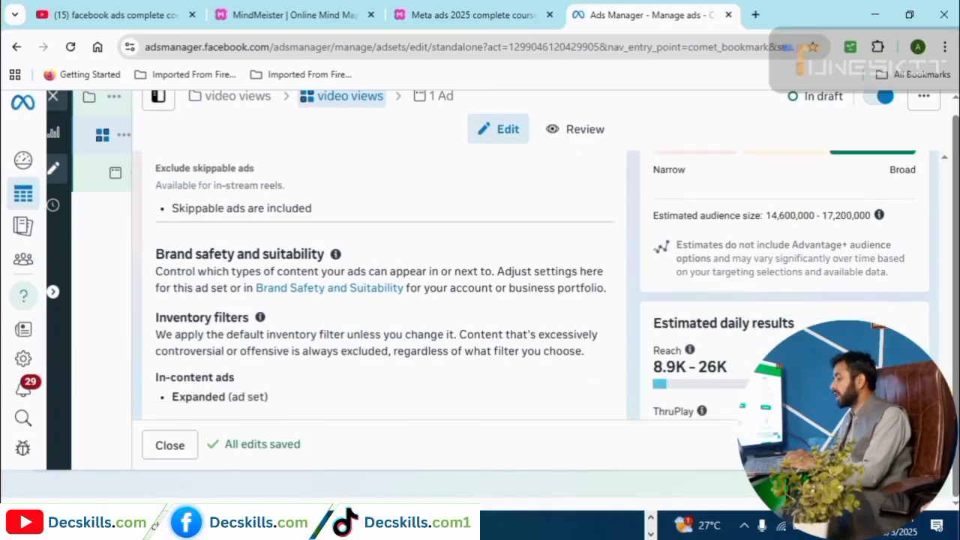
scroll(413, 360, down, 2)
scroll(413, 360, up, 6)
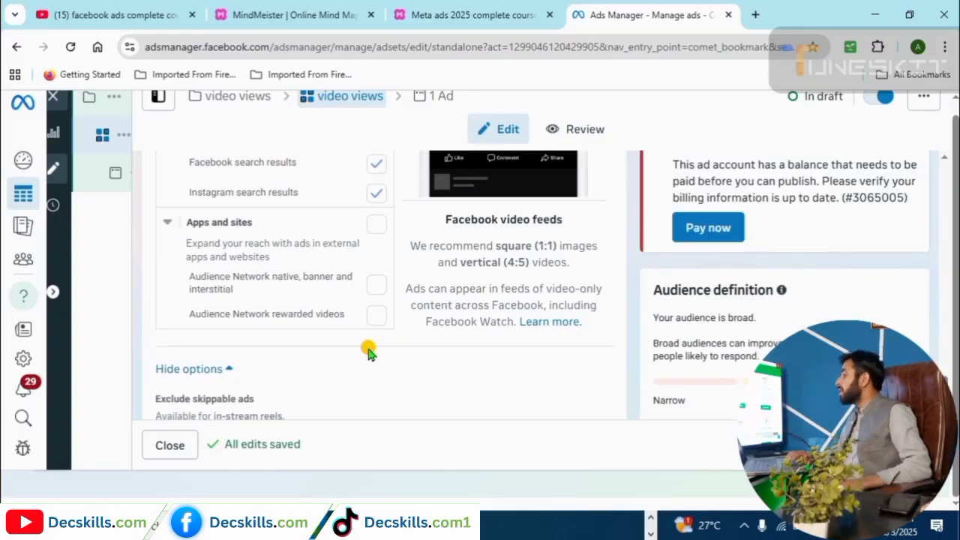
scroll(368, 350, up, 3)
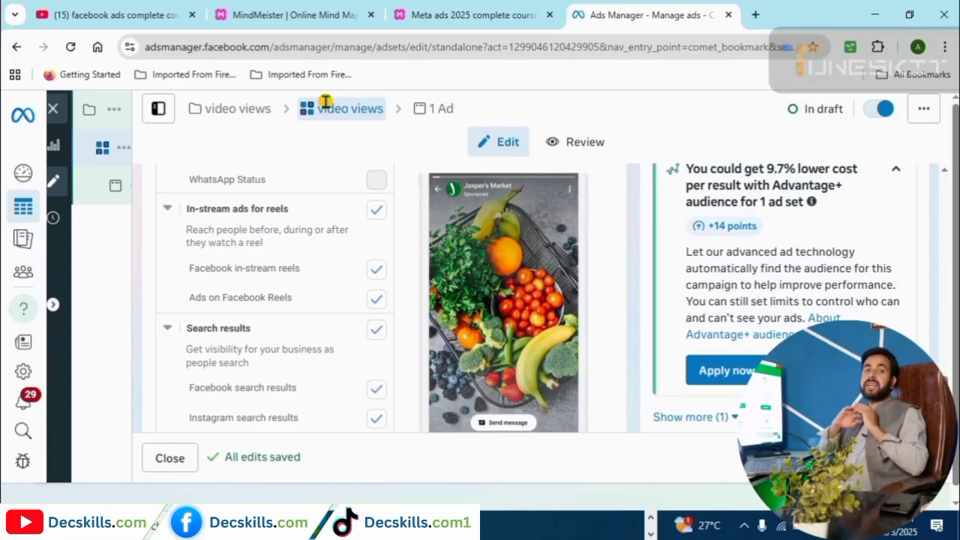
Go to the ad level and rename 'New Engagement Ad' to 'video views'.
click(438, 114)
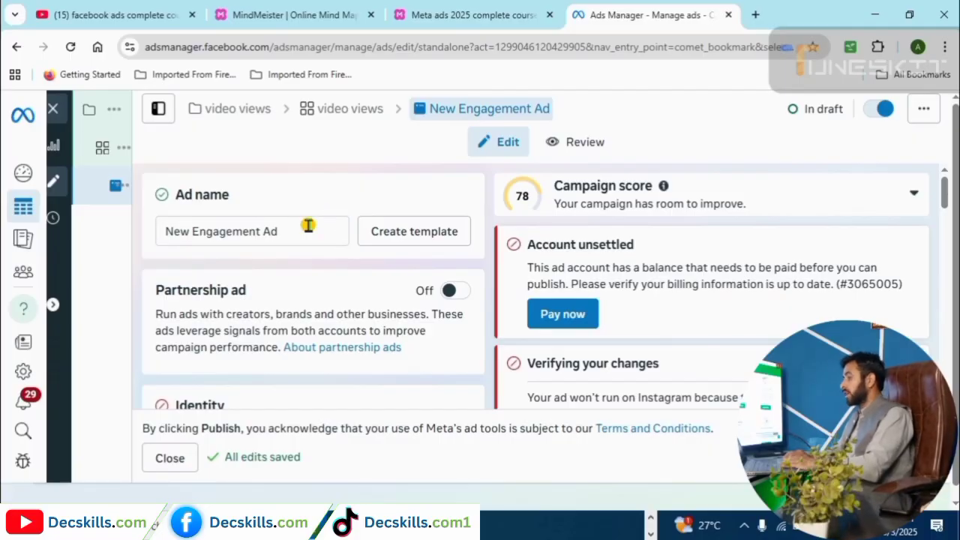
drag(306, 225, 129, 245)
mouse_move(130, 249)
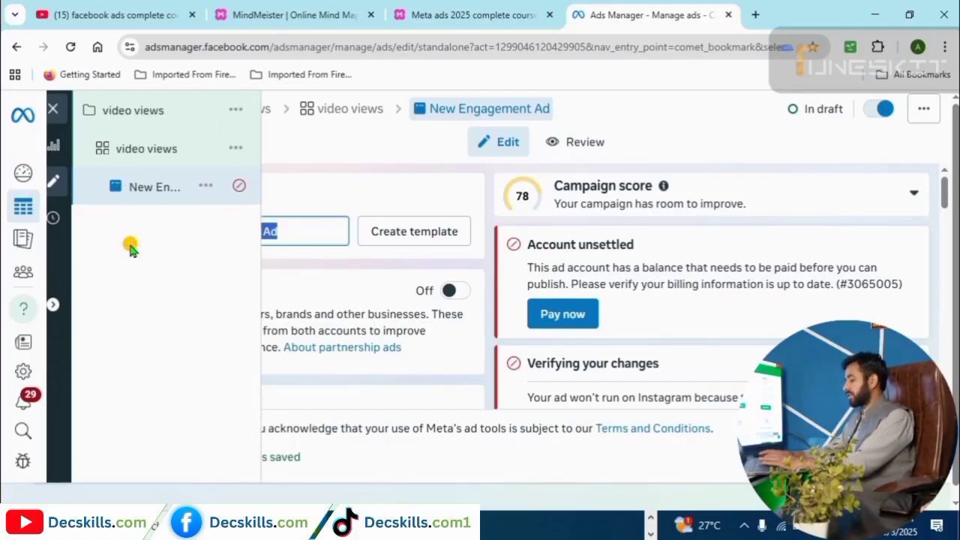
text(video views)
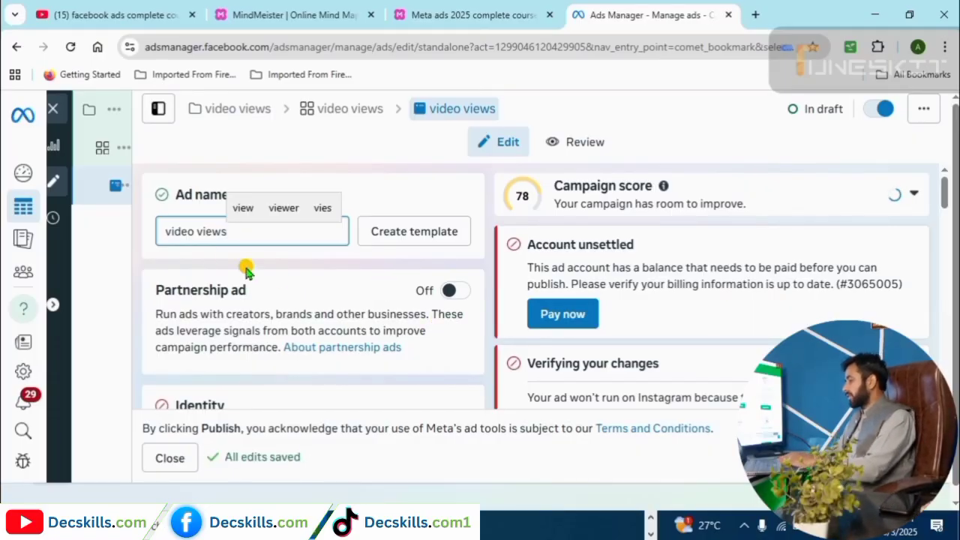
scroll(946, 196, down, 4)
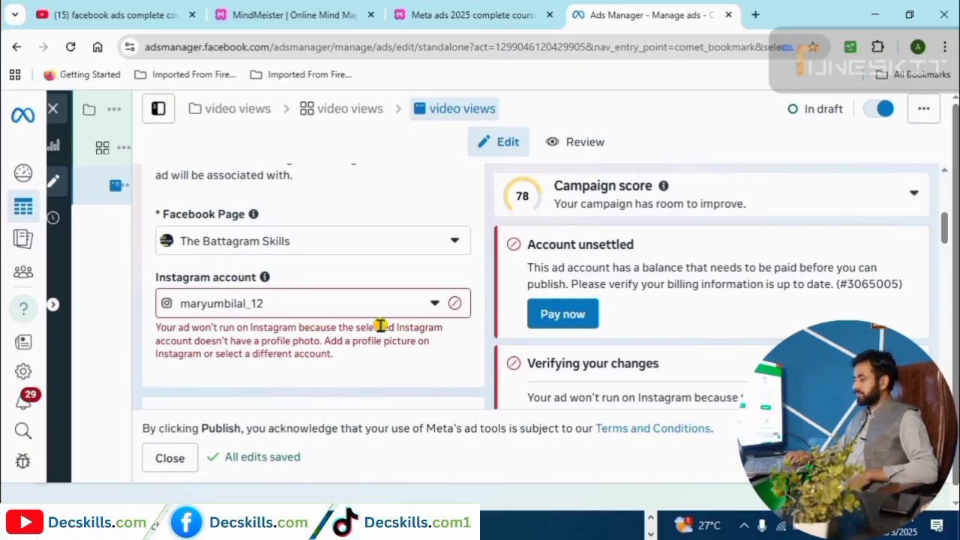
Select Abdur Rehman Technical as the ad's Facebook Page.
click(459, 244)
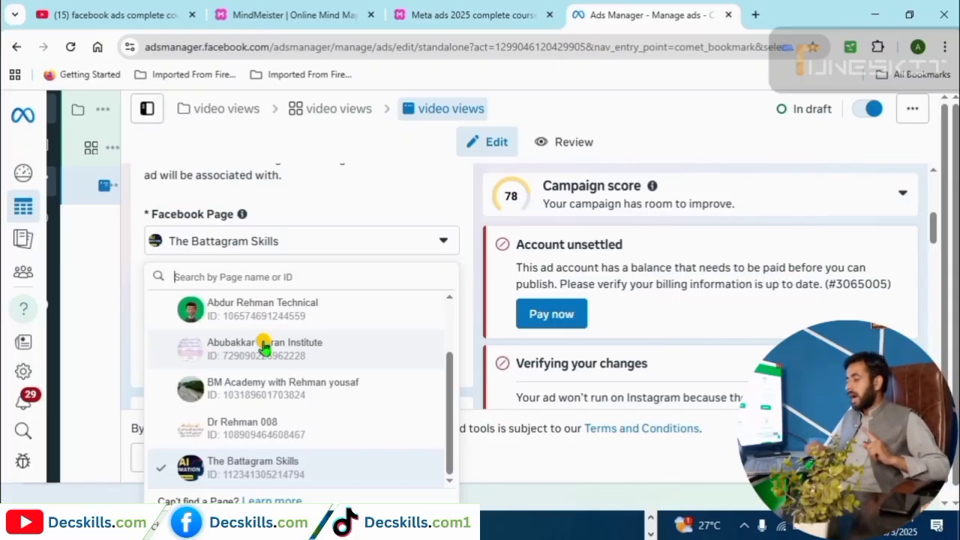
click(213, 310)
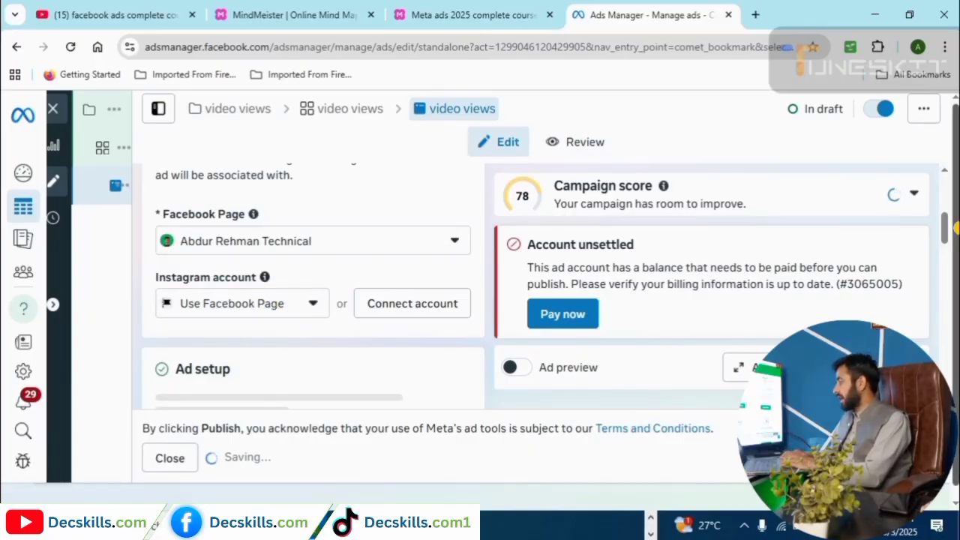
scroll(435, 274, down, 2)
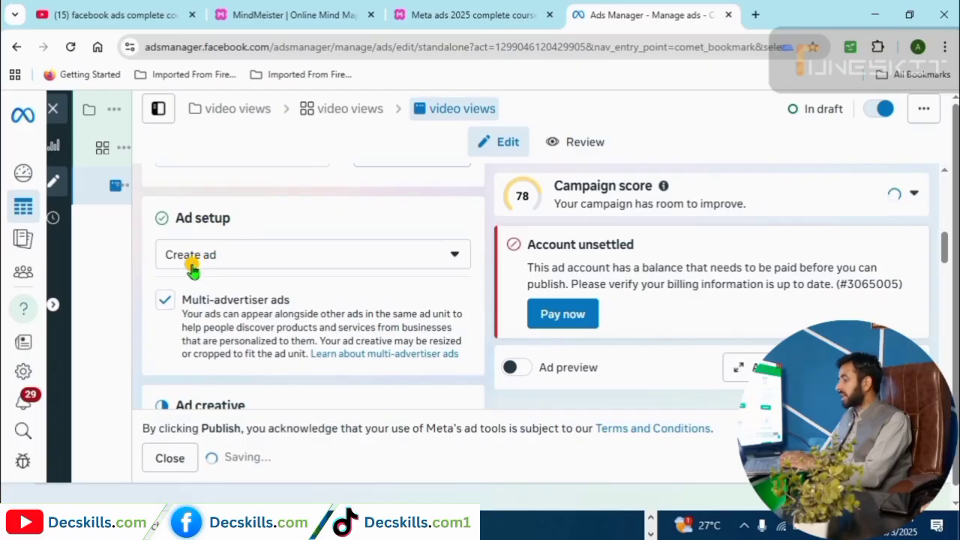
Set Ad setup to 'Use existing post' and bring up the Select post list.
click(452, 258)
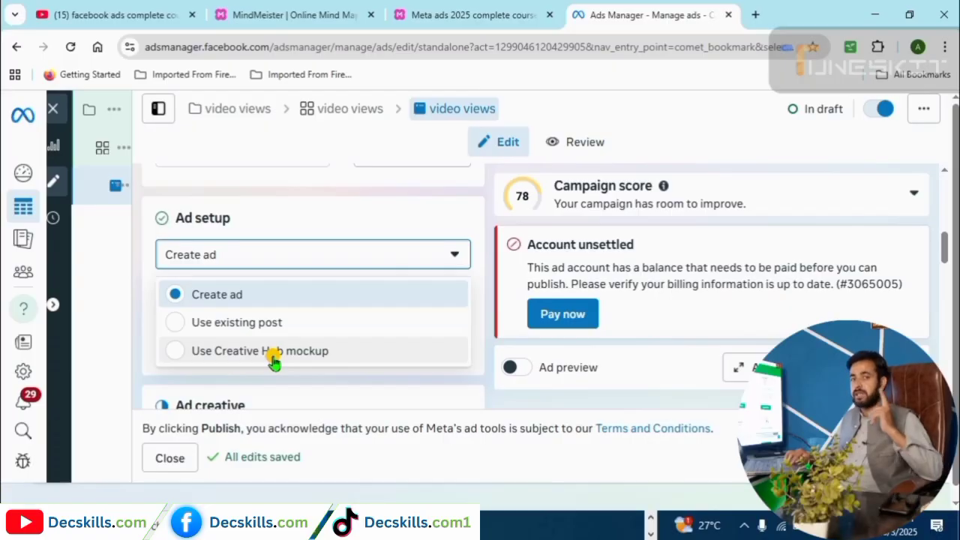
click(179, 324)
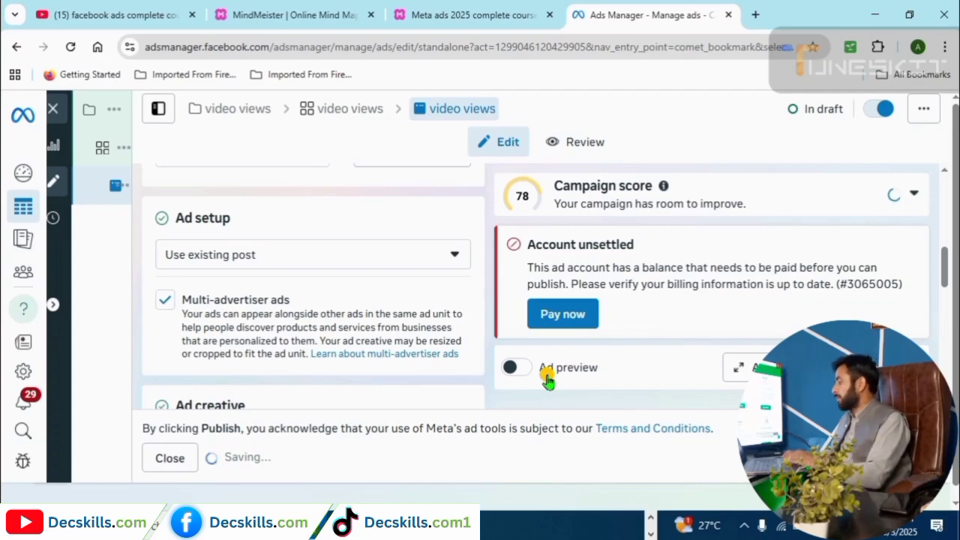
scroll(943, 293, down, 1)
scroll(943, 293, down, 4)
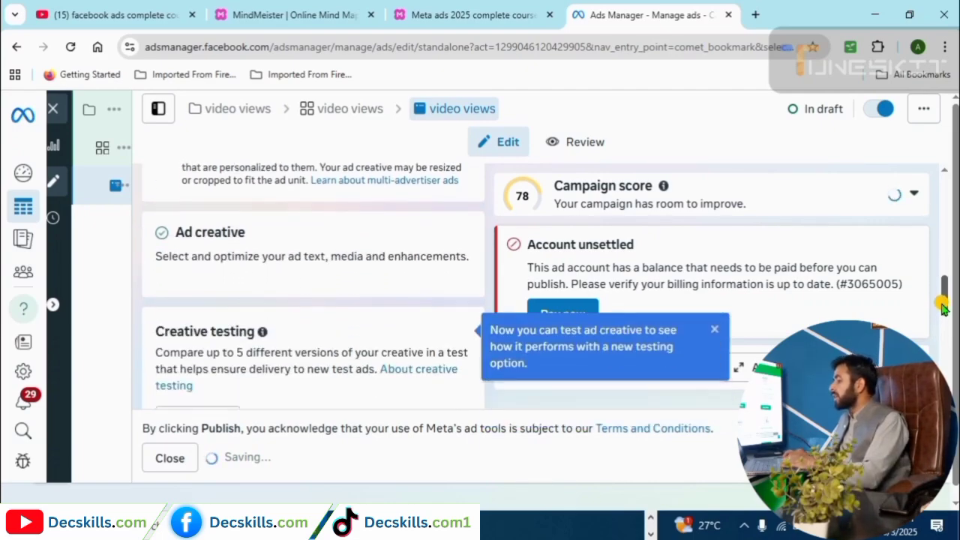
scroll(214, 314, up, 4)
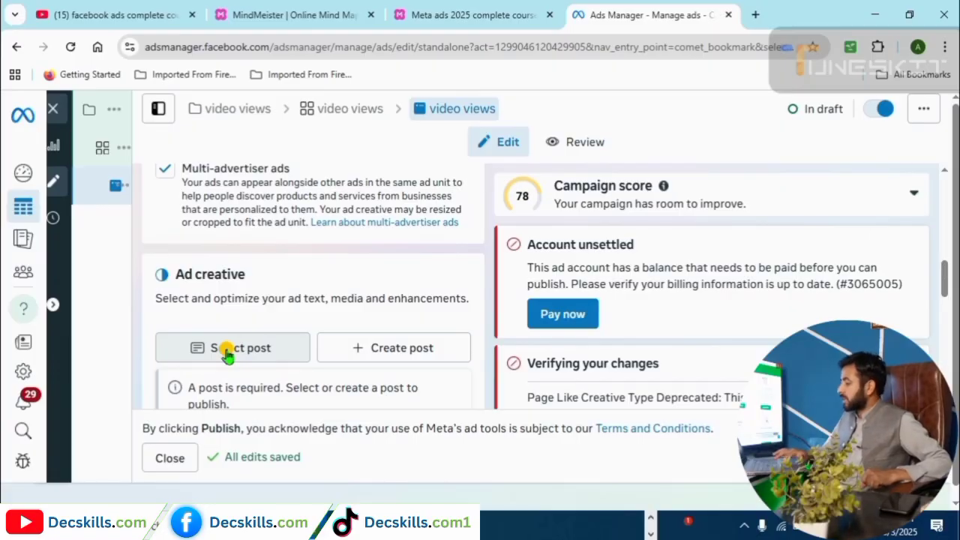
click(227, 352)
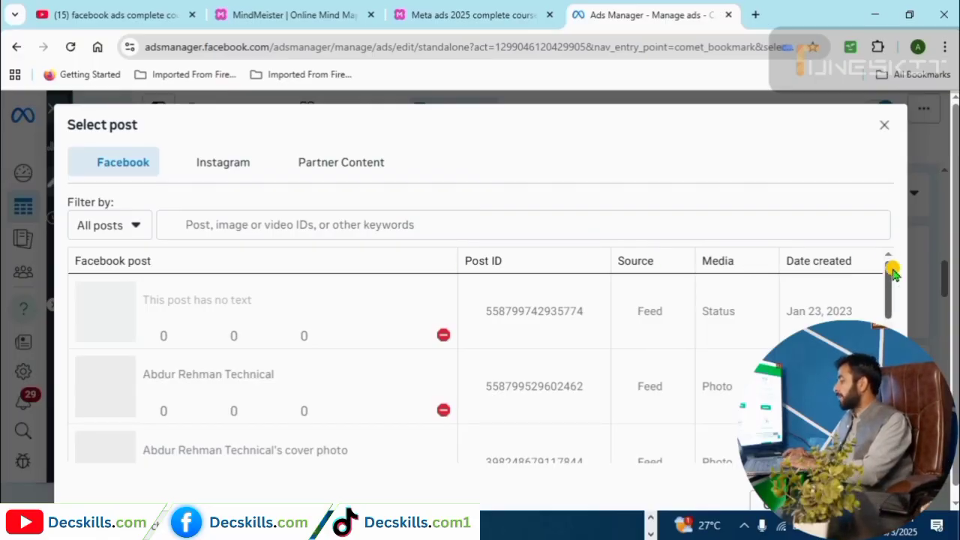
Choose the Page's video post about checking call and SMS details as the creative.
drag(889, 268, 887, 325)
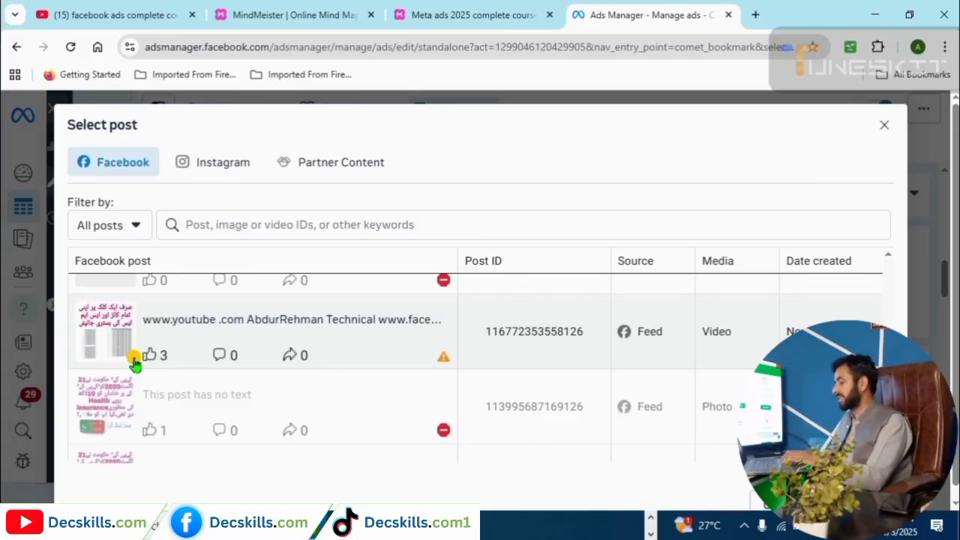
click(106, 316)
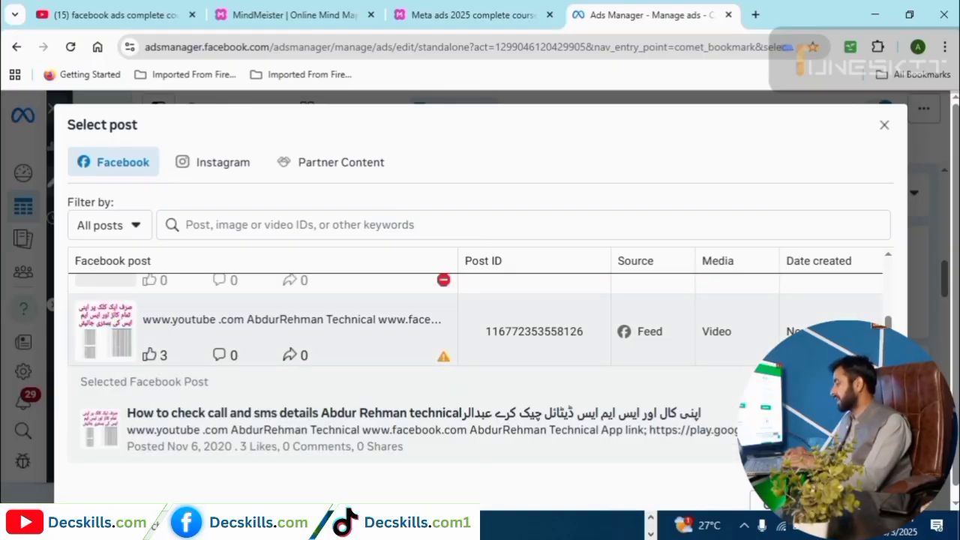
click(883, 125)
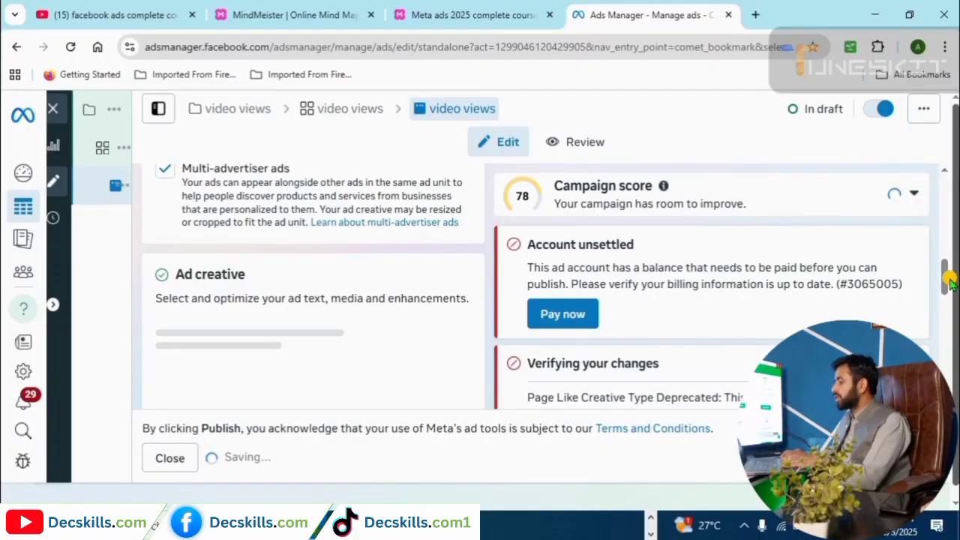
drag(949, 280, 950, 375)
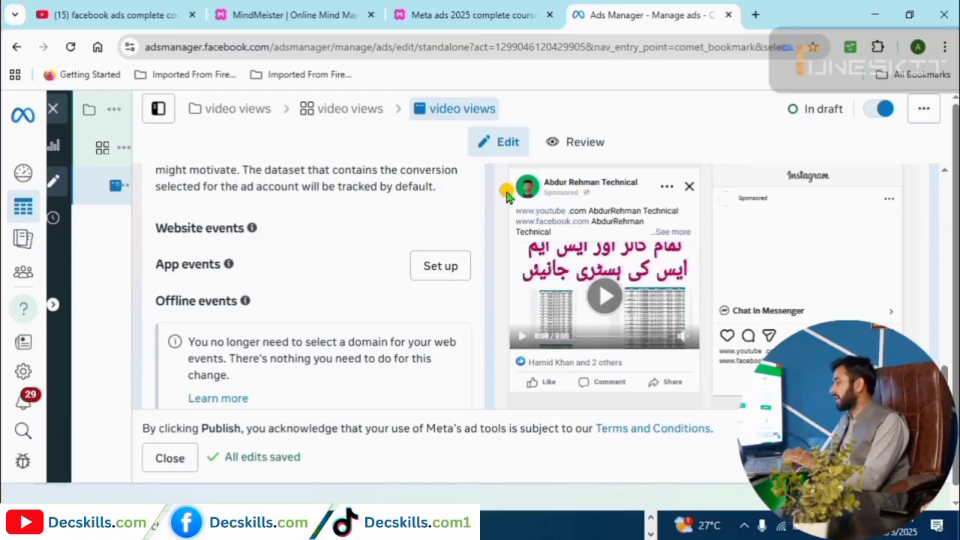
scroll(547, 192, up, 5)
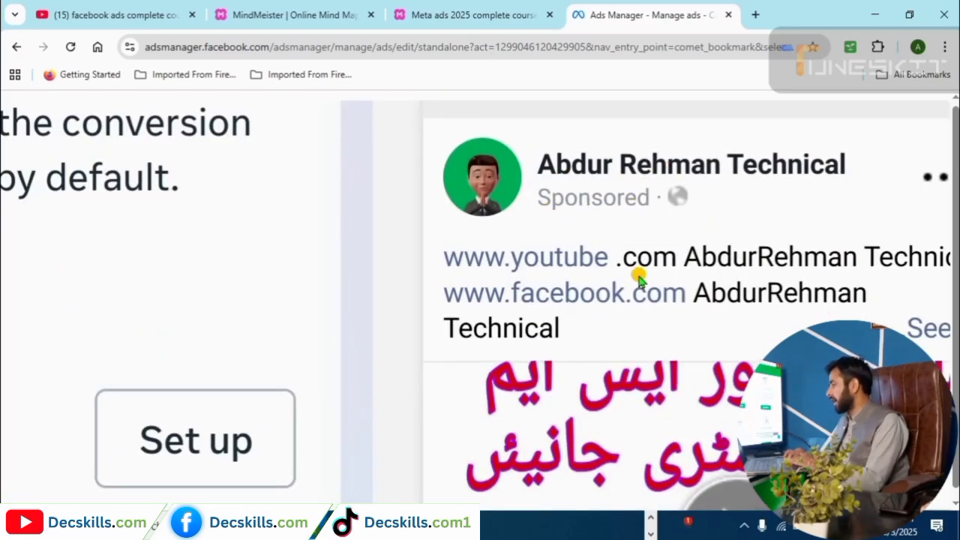
scroll(637, 277, down, 3)
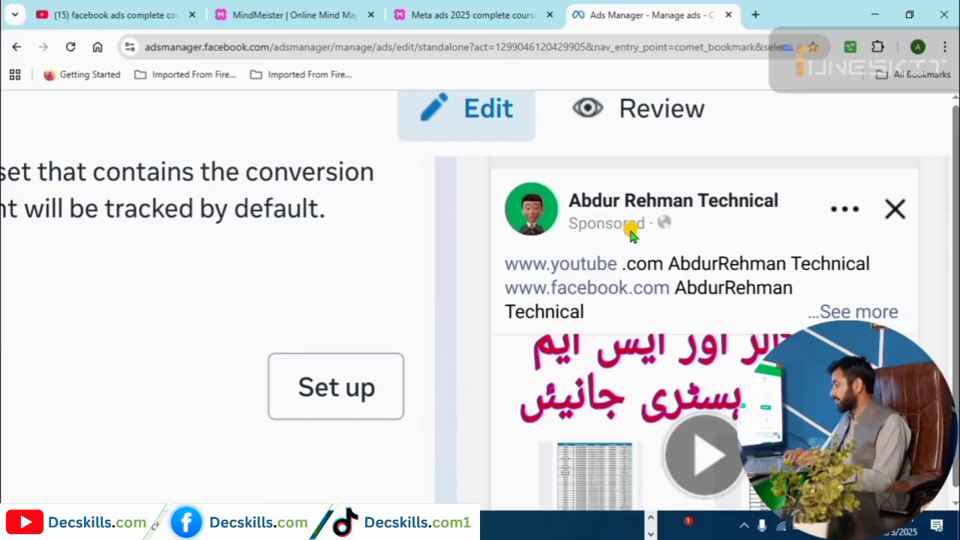
scroll(611, 268, down, 1)
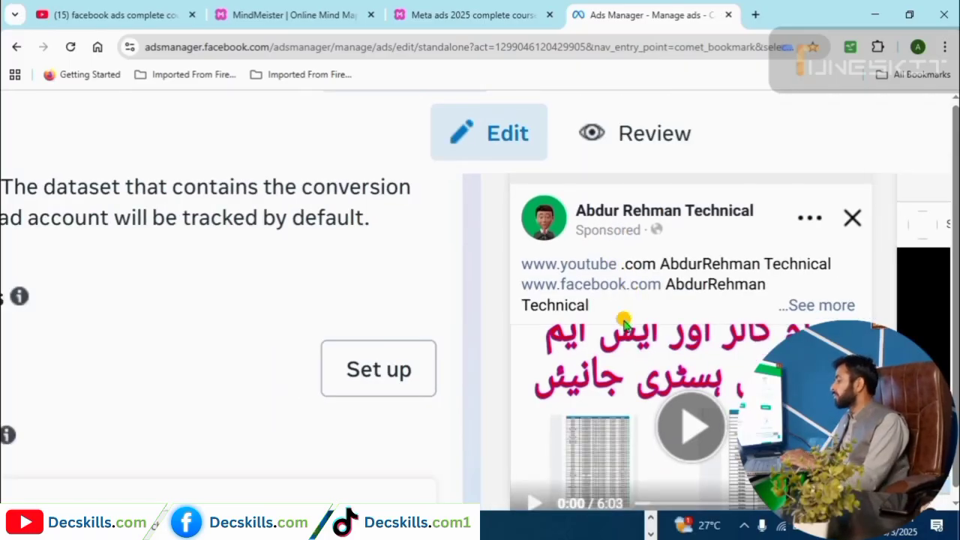
scroll(619, 321, down, 5)
scroll(944, 365, down, 2)
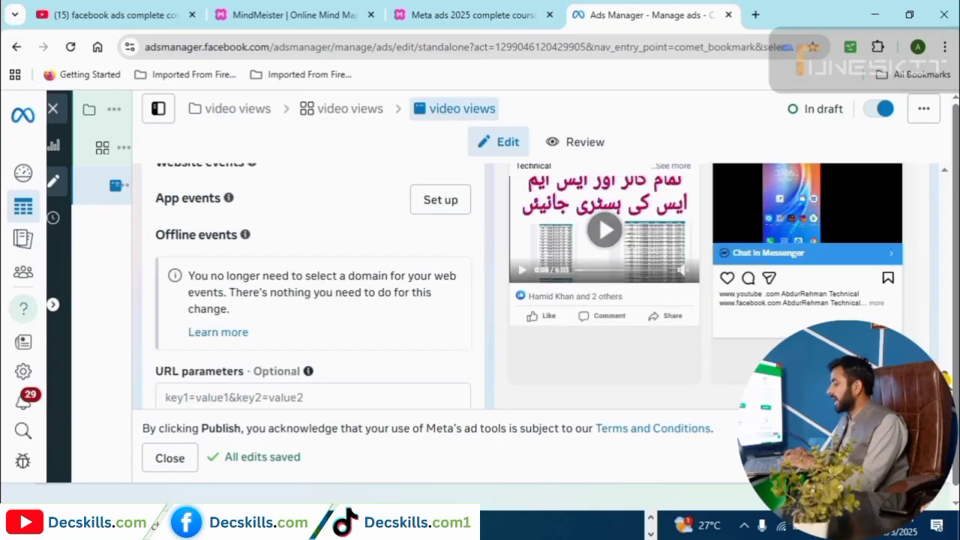